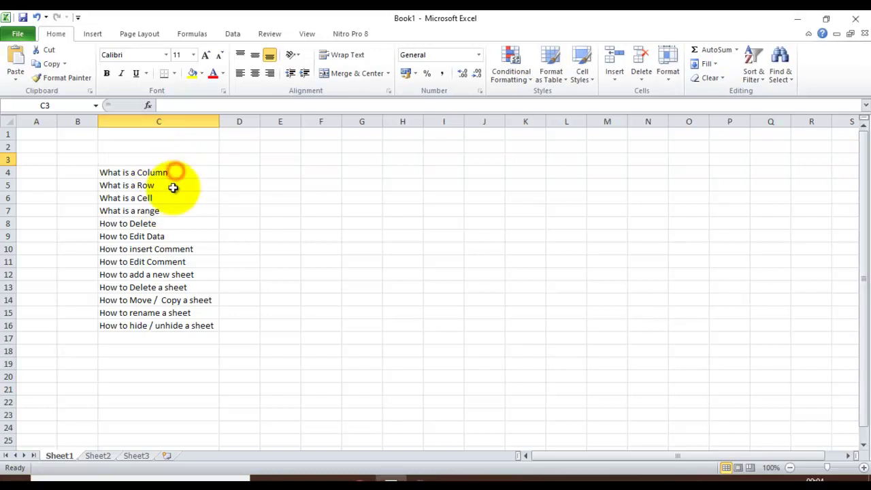
pyautogui.click(170, 187)
pyautogui.click(170, 199)
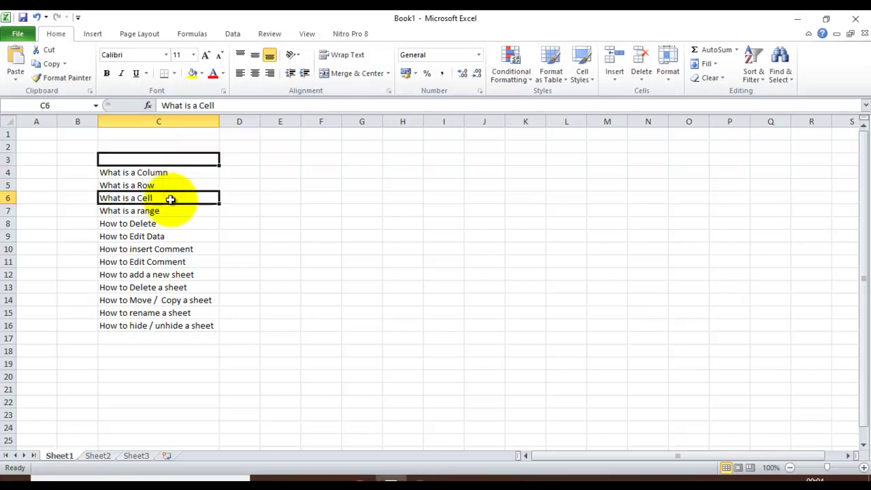
pyautogui.doubleClick(176, 162)
pyautogui.press('Escape')
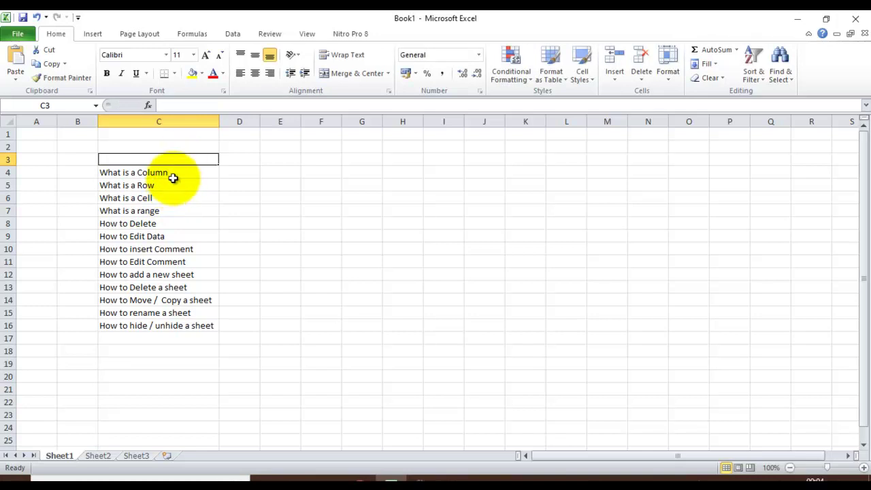
pyautogui.click(171, 175)
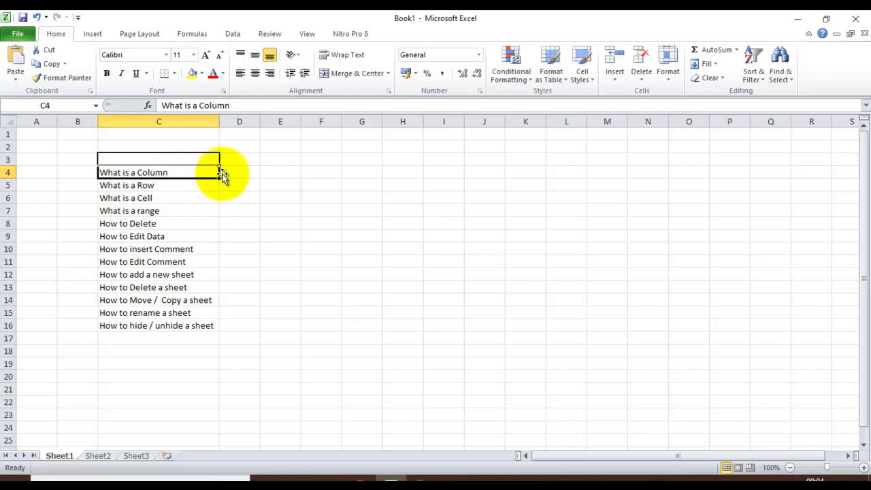
pyautogui.click(367, 158)
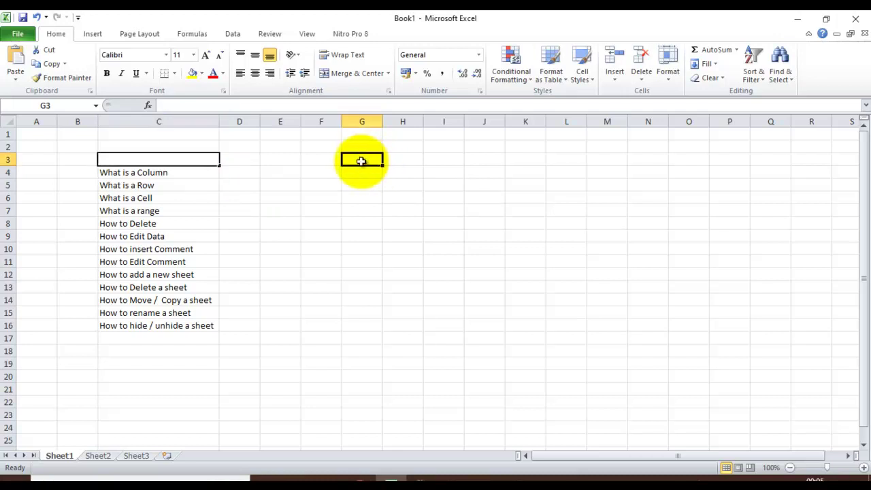
pyautogui.click(361, 186)
pyautogui.click(365, 157)
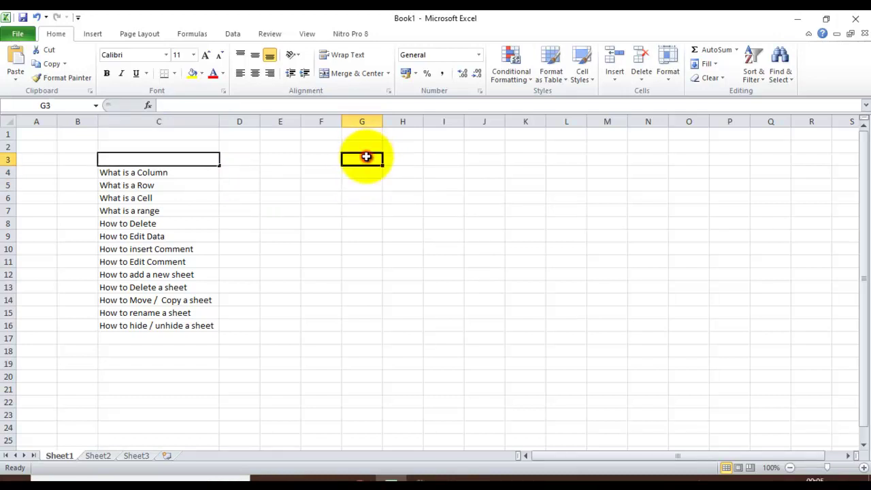
# - Highlight entire columns G and C in turn, followed by entire row 4
pyautogui.click(361, 122)
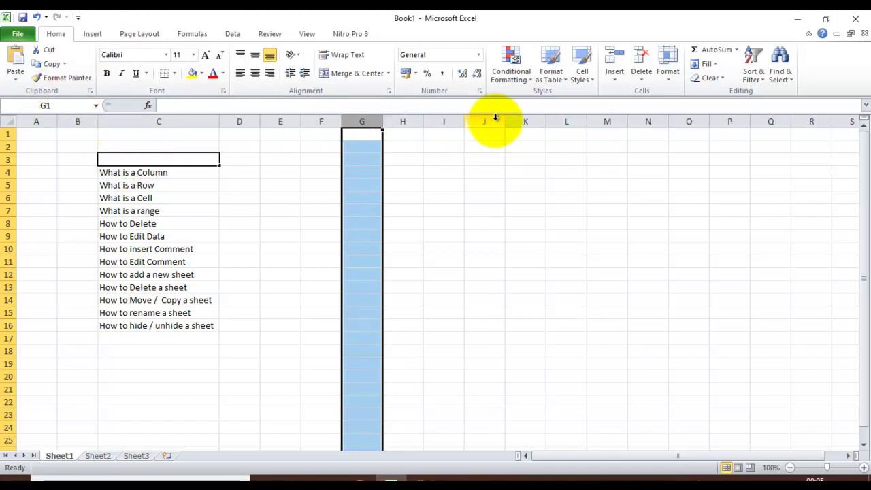
pyautogui.click(158, 121)
pyautogui.click(18, 196)
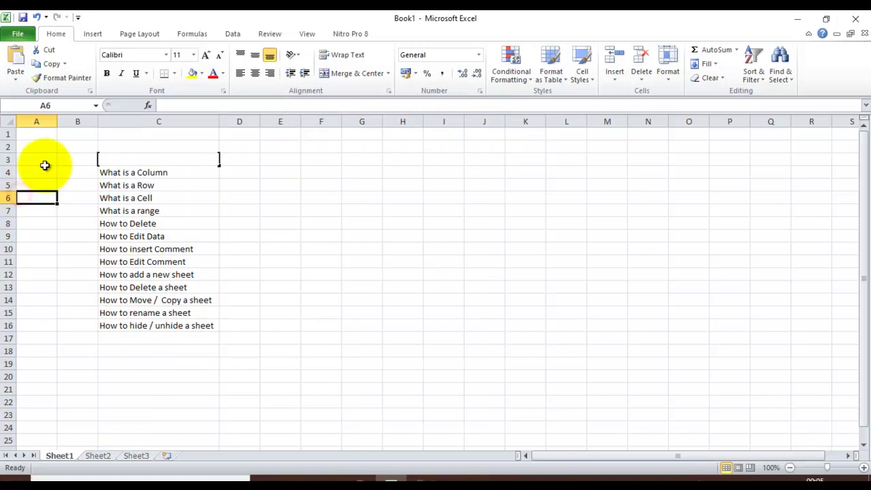
pyautogui.click(6, 173)
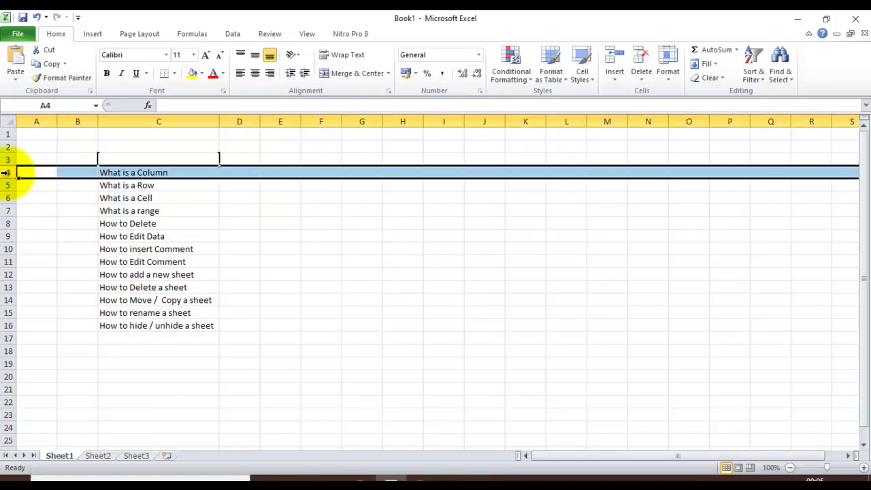
# - Move the active cell down from row 4 and across the sheet to the individual cell G3
pyautogui.press('Down')
pyautogui.press('Down')
pyautogui.press('Down')
pyautogui.hotkey('shift', 'space')
pyautogui.press('Down')
pyautogui.press('Down')
pyautogui.press('Down')
pyautogui.press('Down')
pyautogui.press('Down')
pyautogui.press('Up')
pyautogui.press('Up')
pyautogui.press('Up')
pyautogui.press('Up')
pyautogui.press('Up')
pyautogui.press('Up')
pyautogui.press('Up')
pyautogui.press('Right')
pyautogui.press('Right')
pyautogui.press('Down')
pyautogui.press('Right')
pyautogui.press('Right')
pyautogui.press('Up')
pyautogui.press('Up')
pyautogui.press('Up')
pyautogui.press('Right')
pyautogui.press('Left')
pyautogui.press('Right')
pyautogui.press('Right')
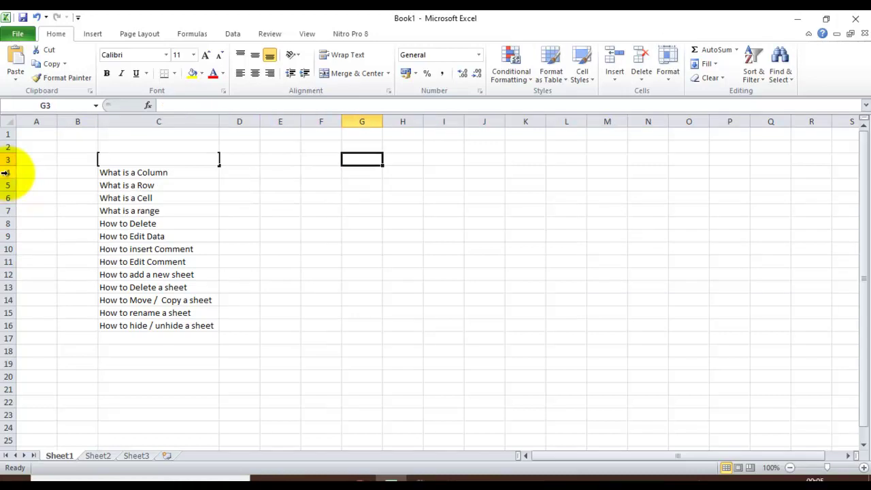
pyautogui.doubleClick(357, 158)
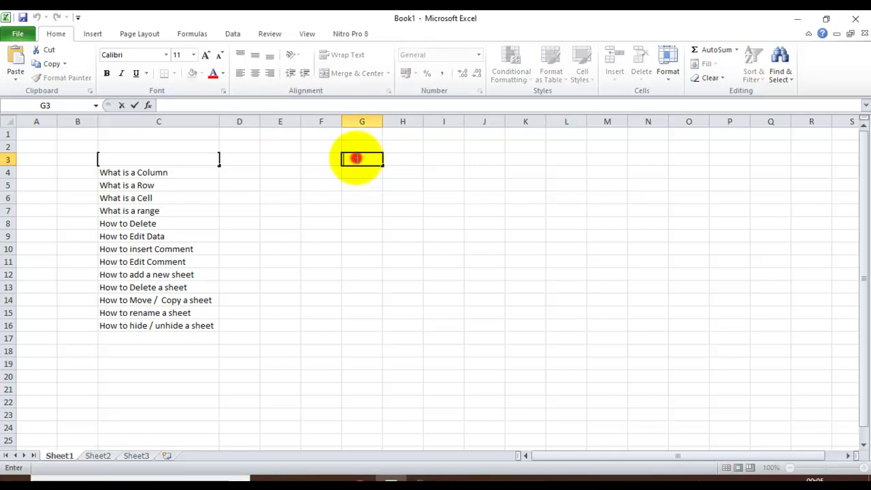
pyautogui.press('Escape')
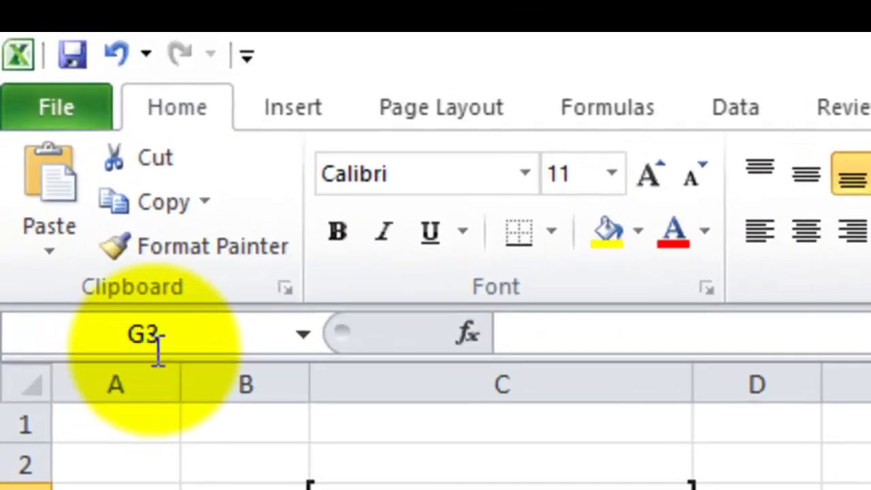
# - Check the cell reference in the Name Box while selecting different empty cells, including F6, E5 and G6
pyautogui.click(157, 348)
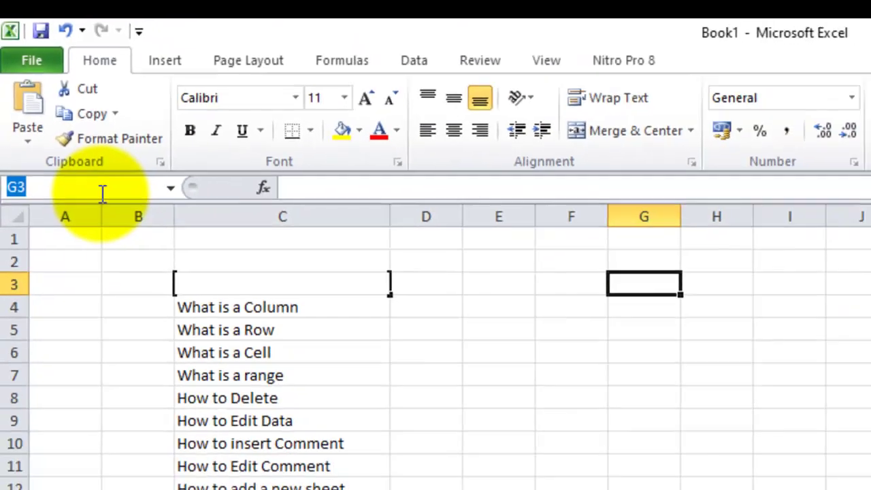
pyautogui.press('Escape')
pyautogui.click(567, 344)
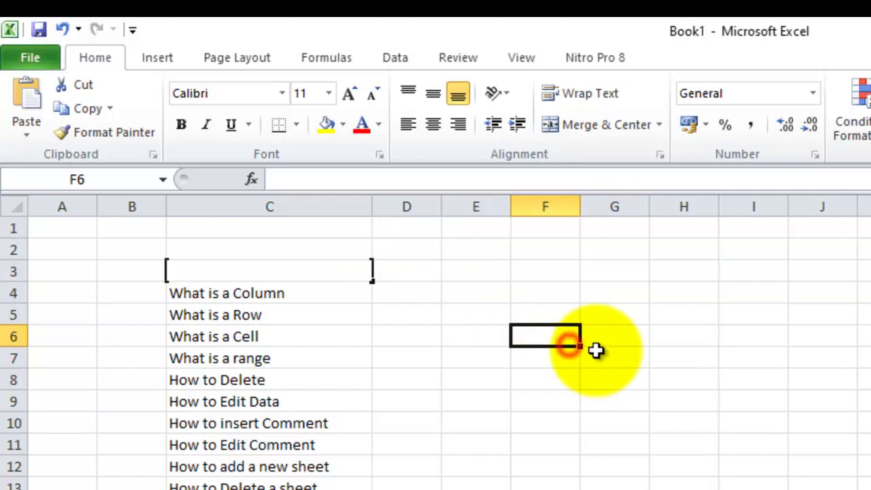
pyautogui.click(665, 383)
pyautogui.click(537, 395)
pyautogui.click(502, 315)
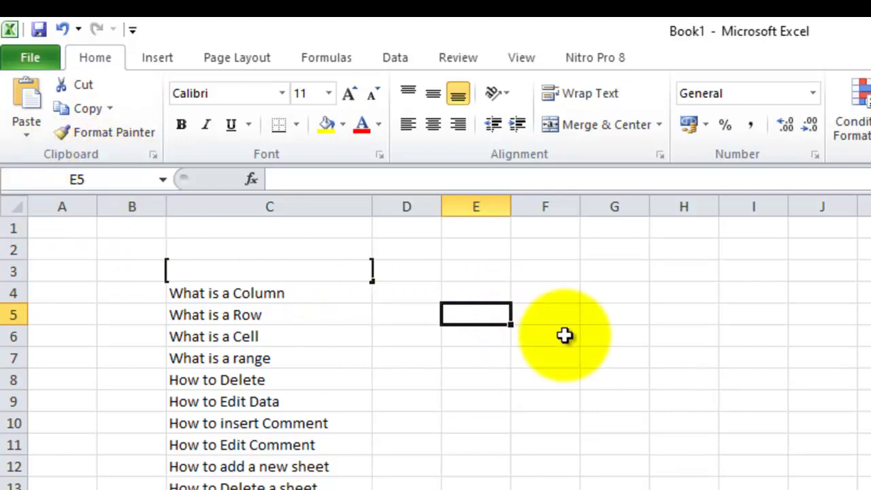
pyautogui.click(640, 344)
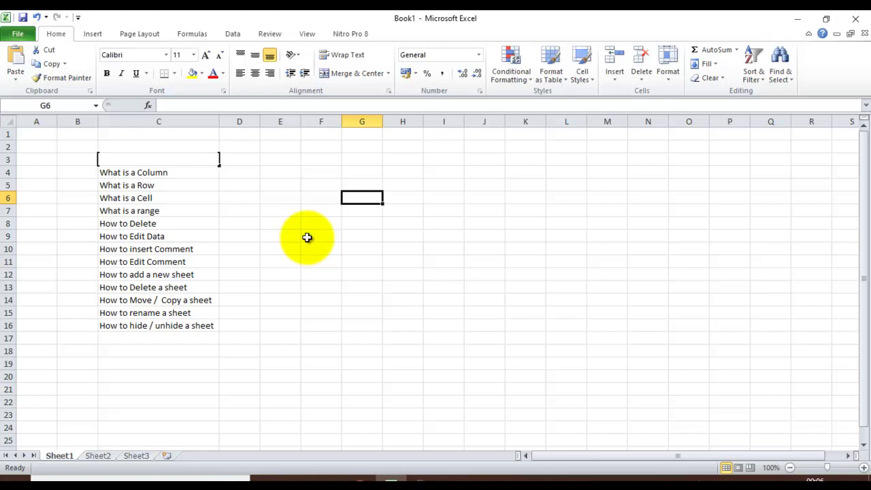
pyautogui.click(176, 313)
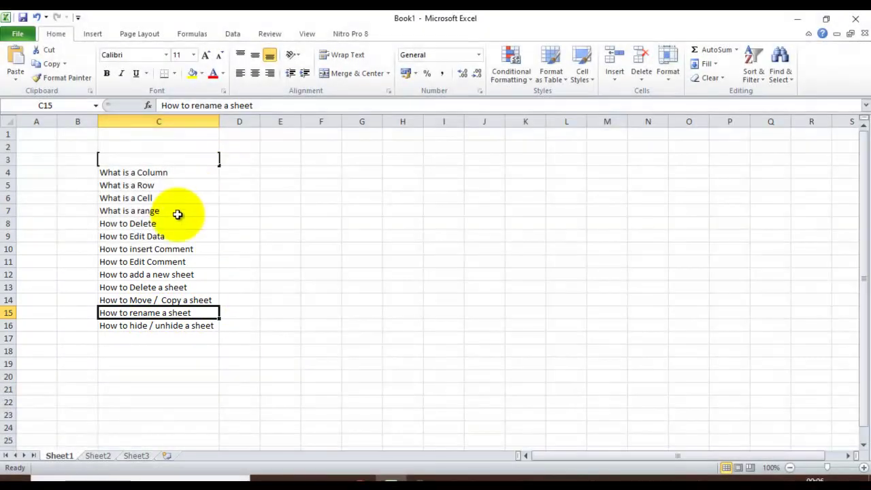
pyautogui.click(168, 172)
pyautogui.click(182, 187)
pyautogui.click(184, 206)
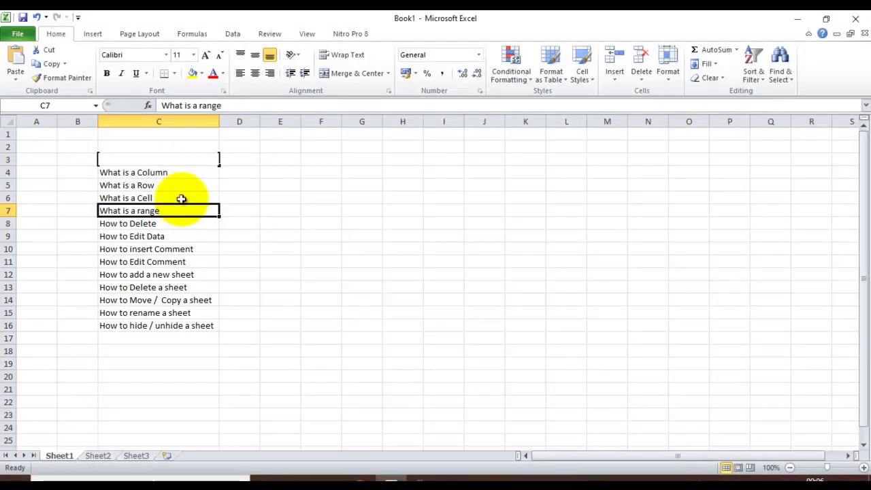
# - Enter the sample texts dka, jfj and djkd in cells H6 to H8
pyautogui.click(396, 196)
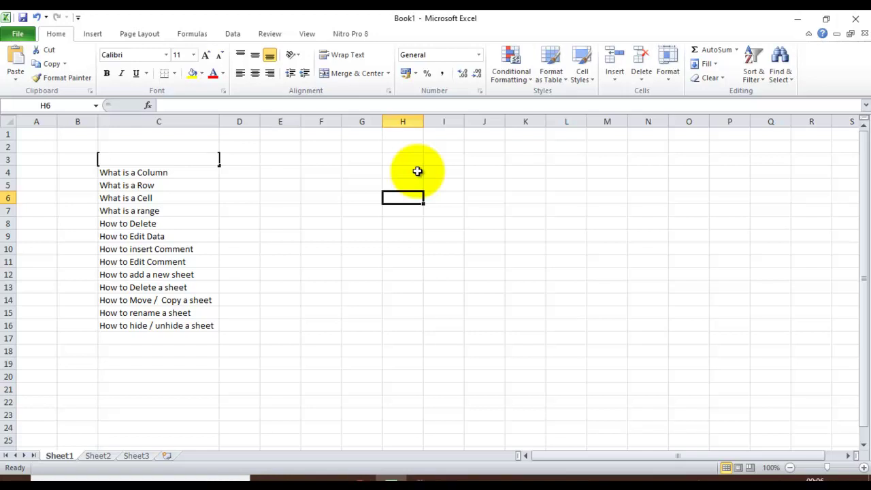
pyautogui.write('dka')
pyautogui.press('Return')
pyautogui.write('jfj')
pyautogui.press('Return')
pyautogui.write('djkd')
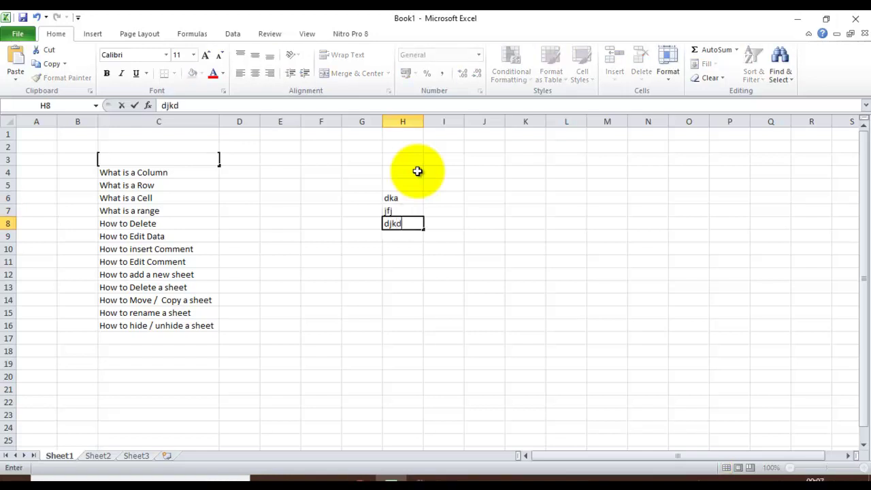
pyautogui.press('Return')
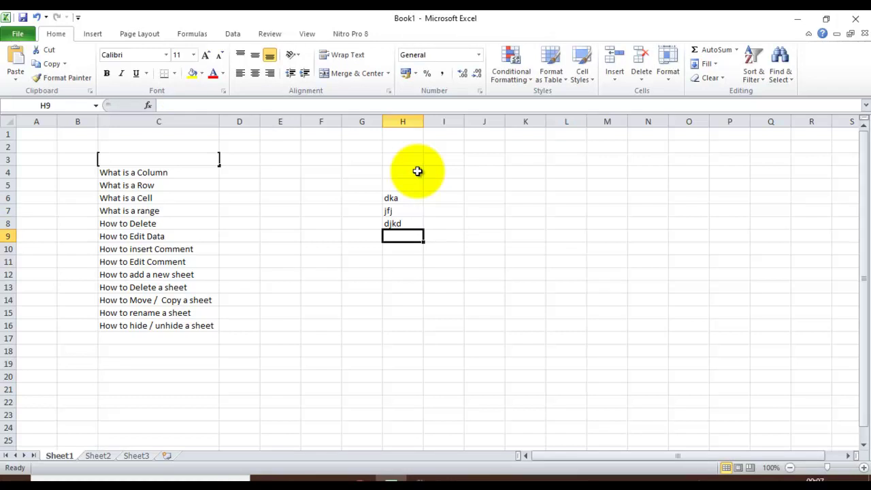
# - Select the range H6:H8 containing the sample texts, then deselect it
pyautogui.press('Up')
pyautogui.press('Up')
pyautogui.press('Up')
pyautogui.press('Up')
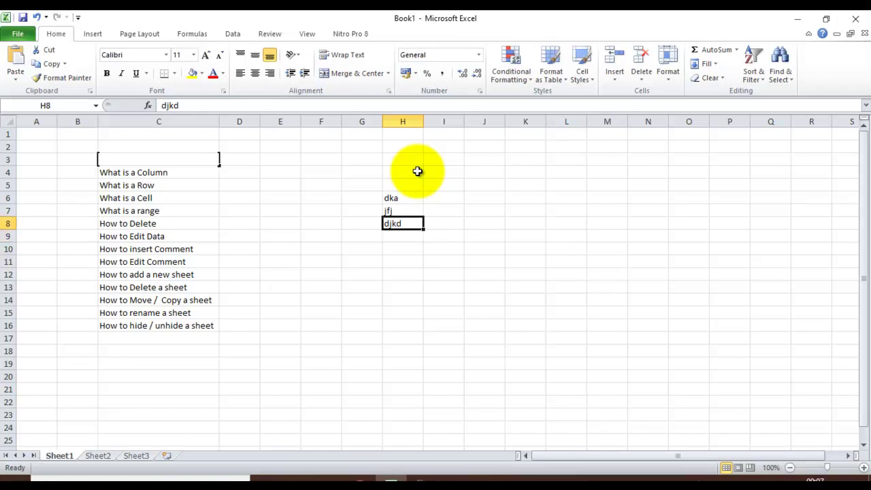
pyautogui.press('Down')
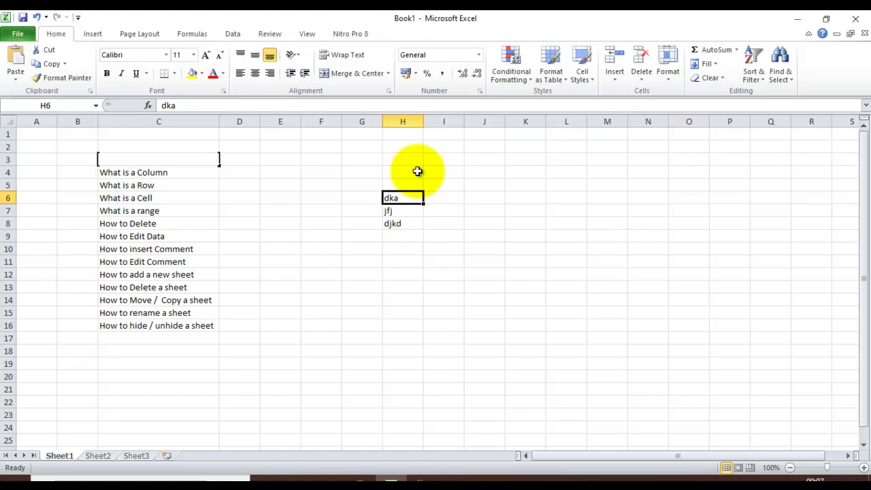
pyautogui.hotkey('shift', 'Down')
pyautogui.hotkey('shift', 'Down')
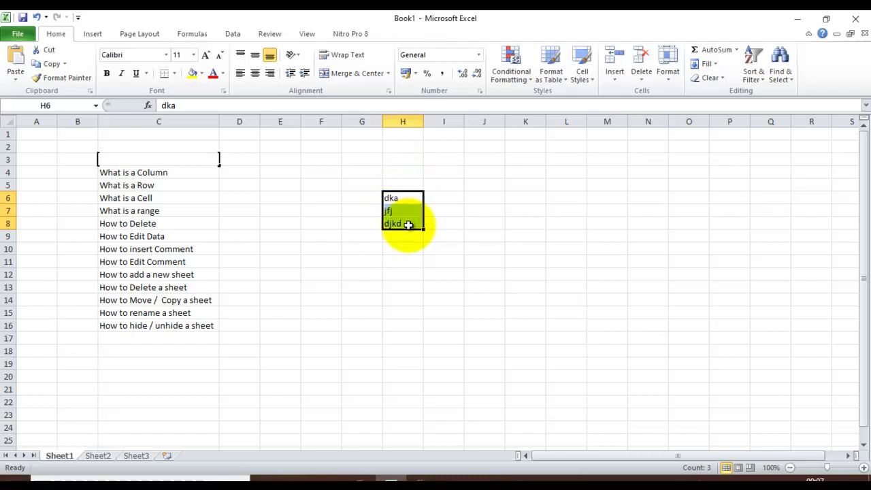
pyautogui.hotkey('shift', 'Right')
pyautogui.click(323, 204)
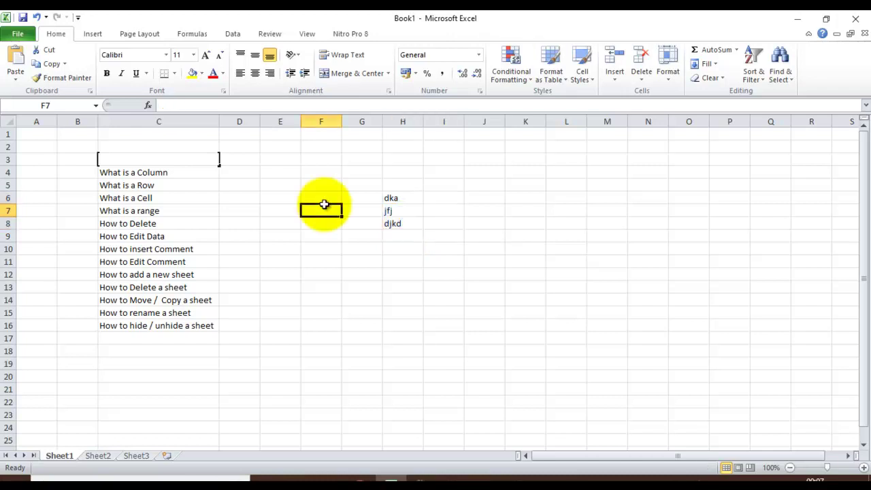
# - Clear the sample texts from the range H6:H8
pyautogui.click(395, 200)
pyautogui.hotkey('shift', 'Down')
pyautogui.hotkey('shift', 'Down')
pyautogui.press('Delete')
pyautogui.press('Left')
pyautogui.press('Left')
pyautogui.press('Left')
pyautogui.press('Left')
pyautogui.press('Down')
pyautogui.press('Left')
pyautogui.press('Left')
pyautogui.press('Down')
pyautogui.press('Right')
pyautogui.press('Right')
pyautogui.press('Right')
pyautogui.press('Right')
pyautogui.press('Right')
pyautogui.press('Right')
pyautogui.press('Up')
pyautogui.press('Up')
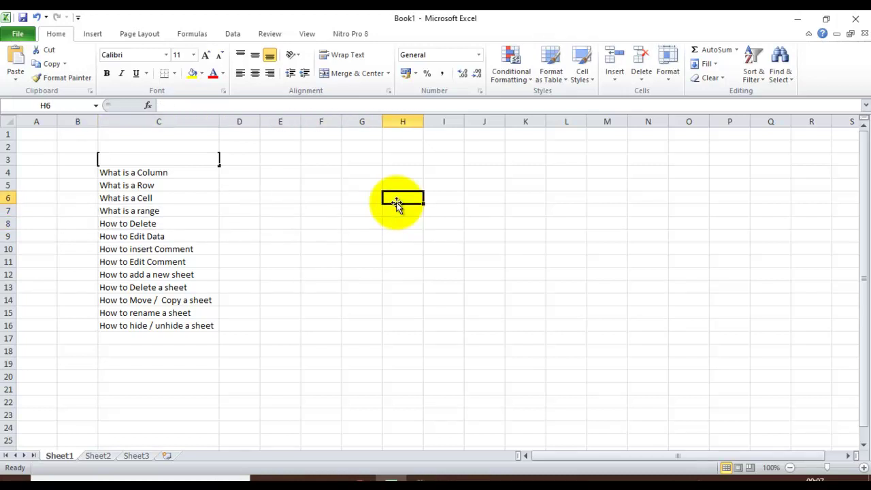
# - Enter 123456 and 123 in cells H6 and H7, and 876 and 678 in cells I6 and I7
pyautogui.write('123456')
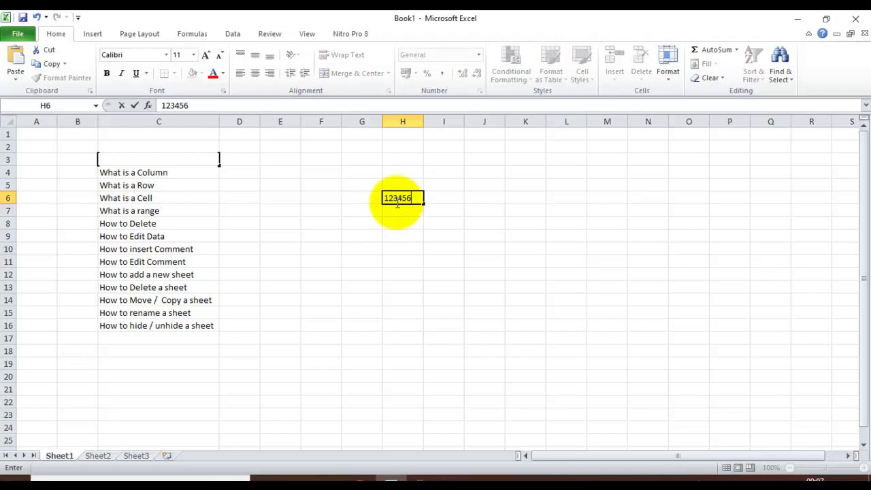
pyautogui.press('Return')
pyautogui.write('123')
pyautogui.press('Right')
pyautogui.press('Up')
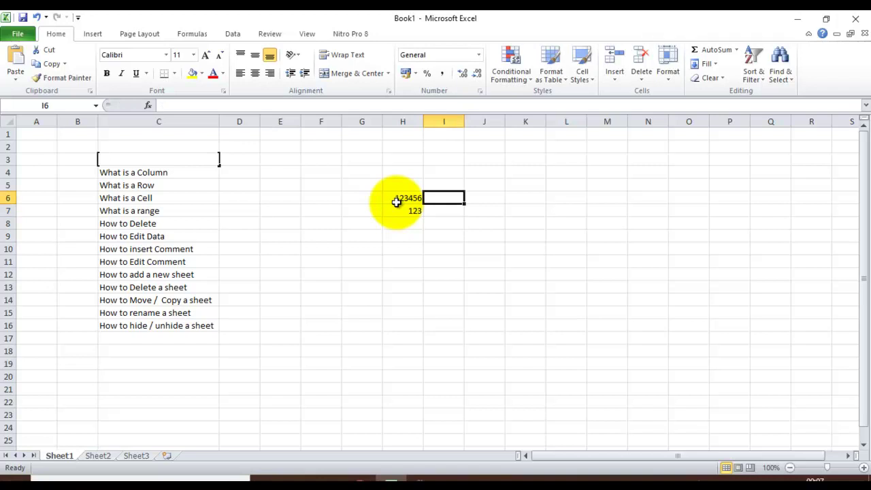
pyautogui.write('876')
pyautogui.press('Return')
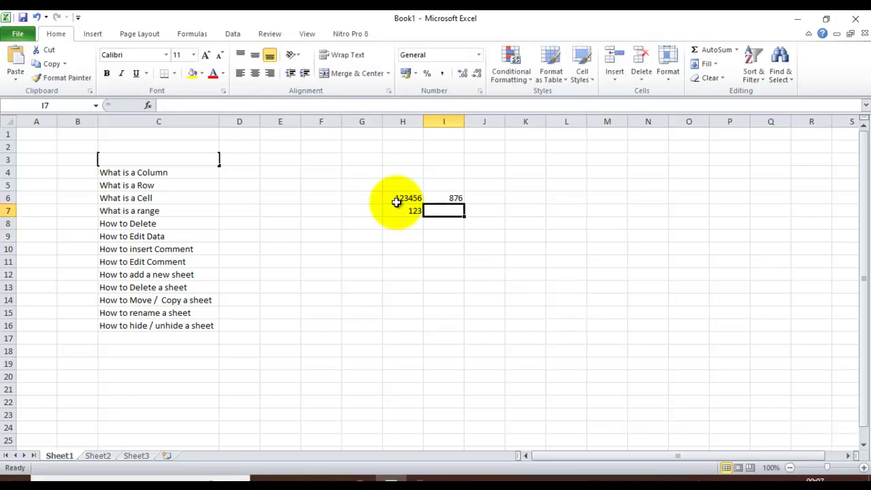
pyautogui.write('678')
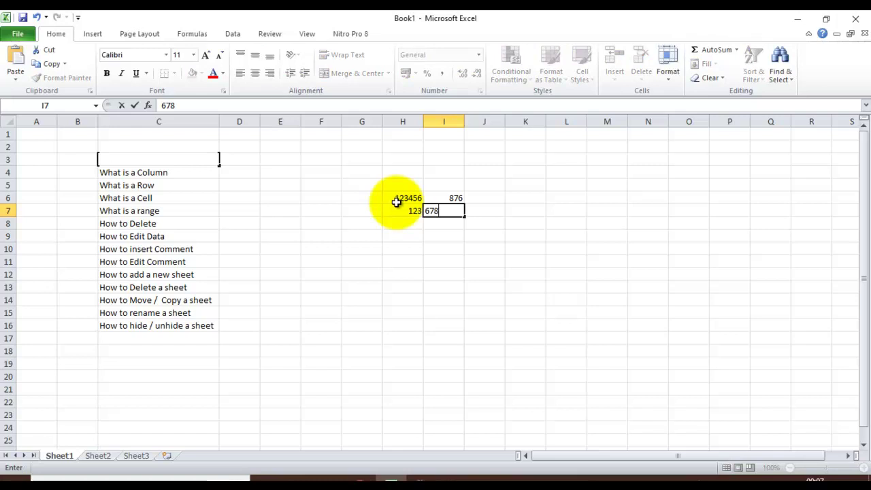
pyautogui.press('Return')
pyautogui.press('Up')
pyautogui.press('Left')
pyautogui.press('Right')
pyautogui.press('Left')
pyautogui.press('Right')
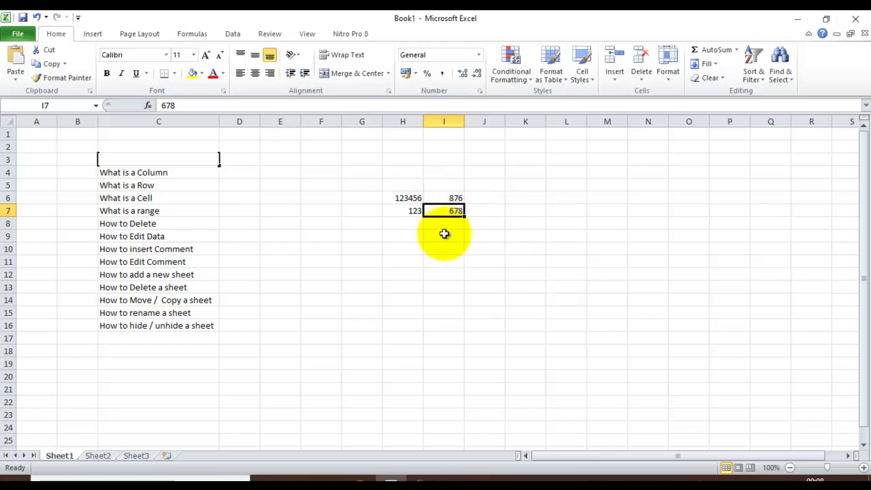
# - Clear the contents of cell I7, then undo the clearing
pyautogui.click(443, 211)
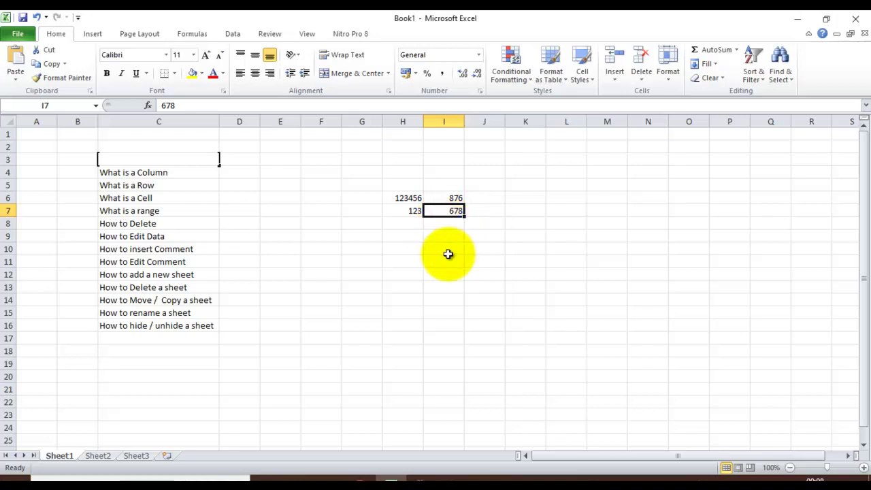
pyautogui.press('Delete')
pyautogui.hotkey('ctrl', 'z')
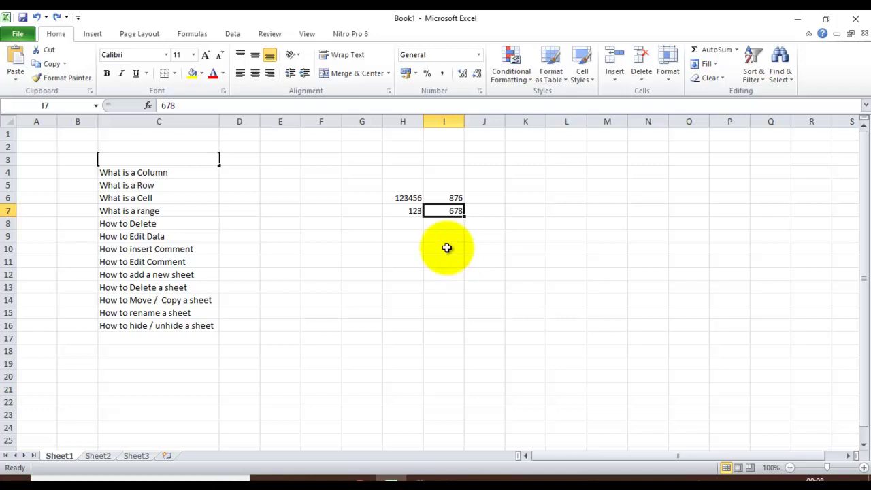
# - Delete cell I7 with the Shift cells left option
pyautogui.rightClick(450, 210)
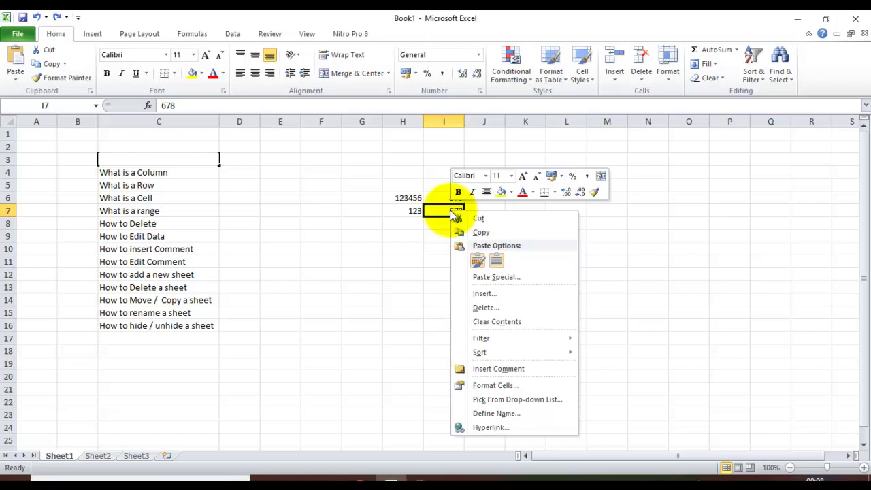
pyautogui.click(486, 311)
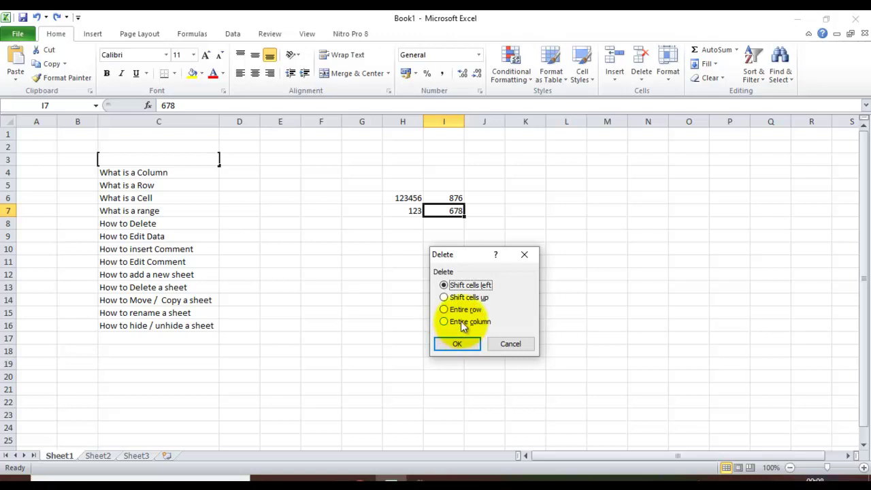
pyautogui.press('Return')
pyautogui.click(451, 213)
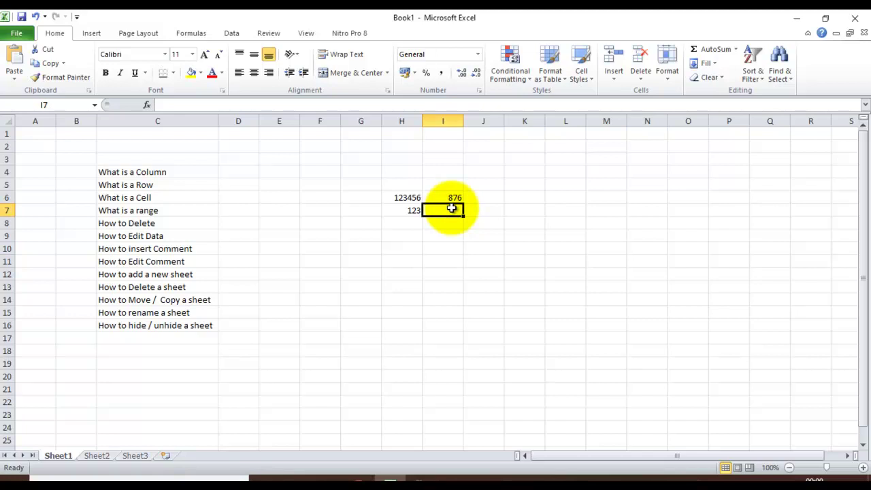
# - Undo the last cell deletion, and delete cell I7 again with the Shift cells up option
pyautogui.hotkey('ctrl', 'z')
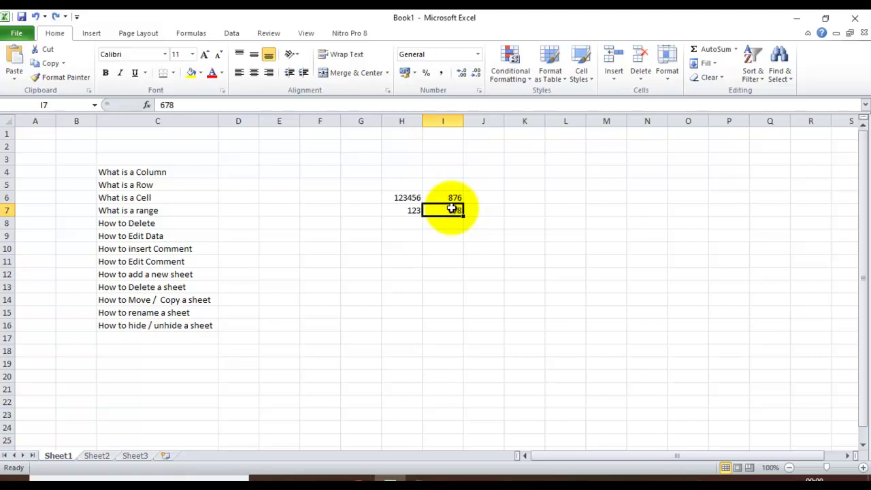
pyautogui.click(647, 76)
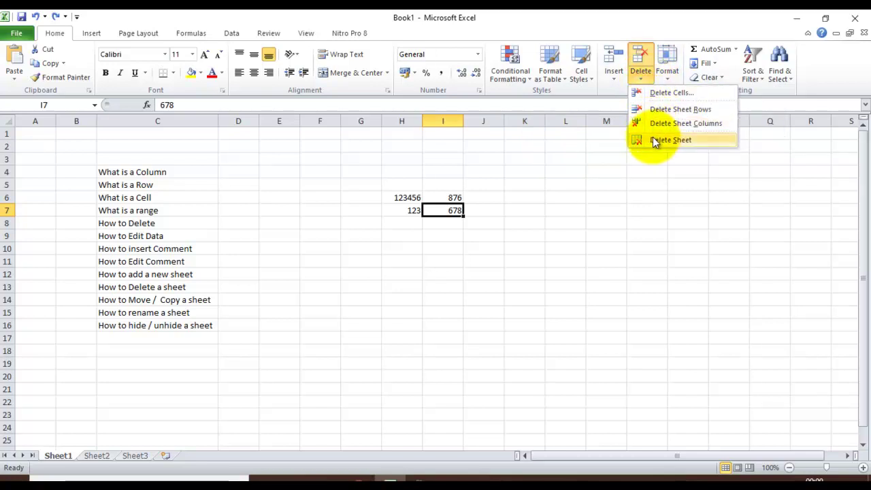
pyautogui.click(661, 95)
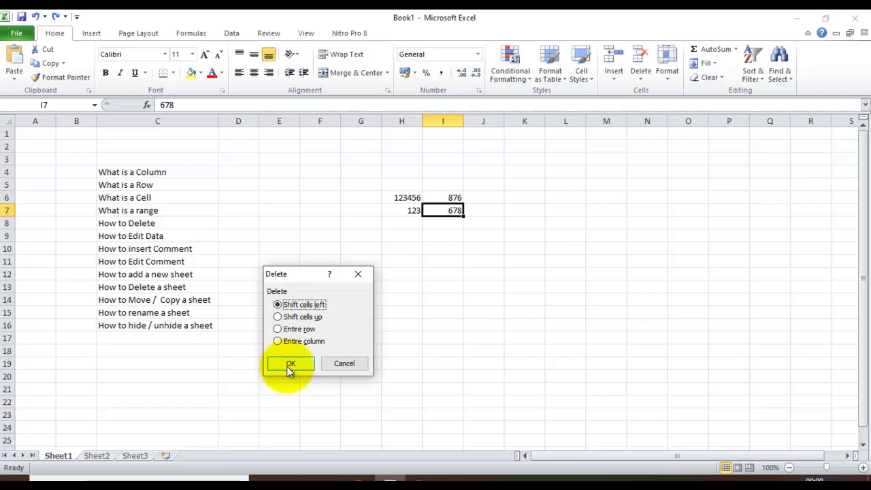
pyautogui.click(298, 318)
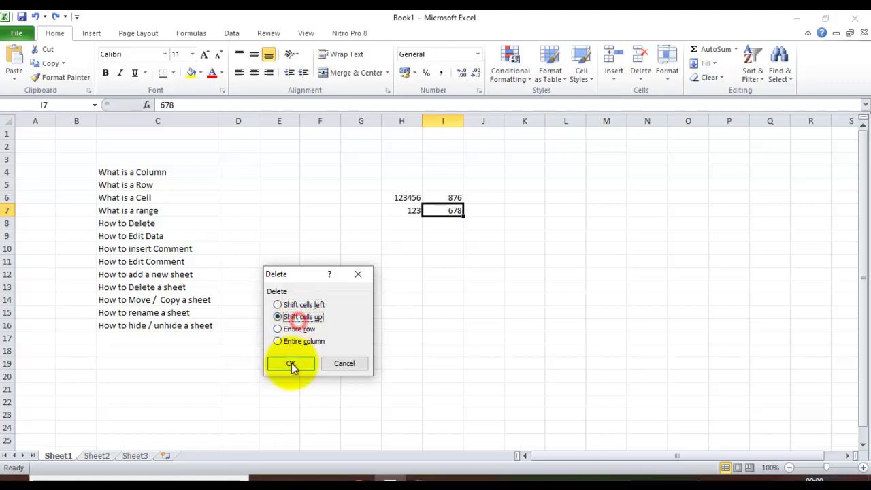
pyautogui.click(291, 364)
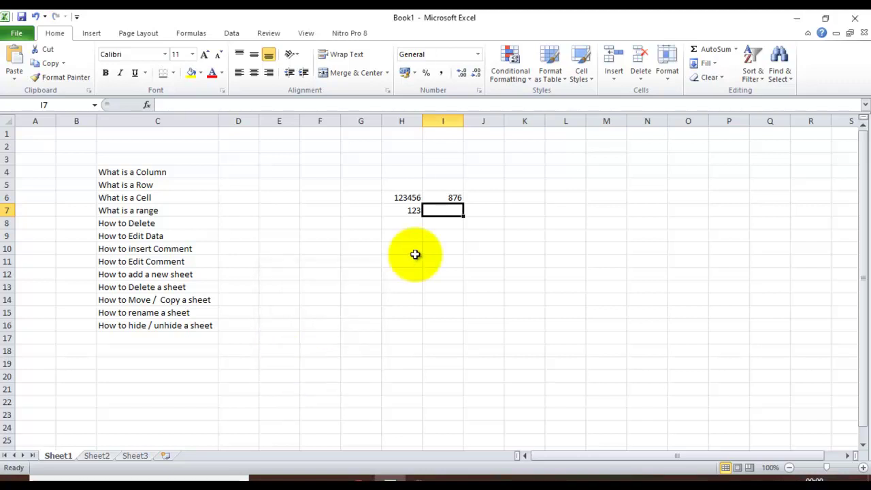
# - Enter the sample texts mfe in cell I7, glke in cell J7 and eff in cell J6
pyautogui.click(124, 236)
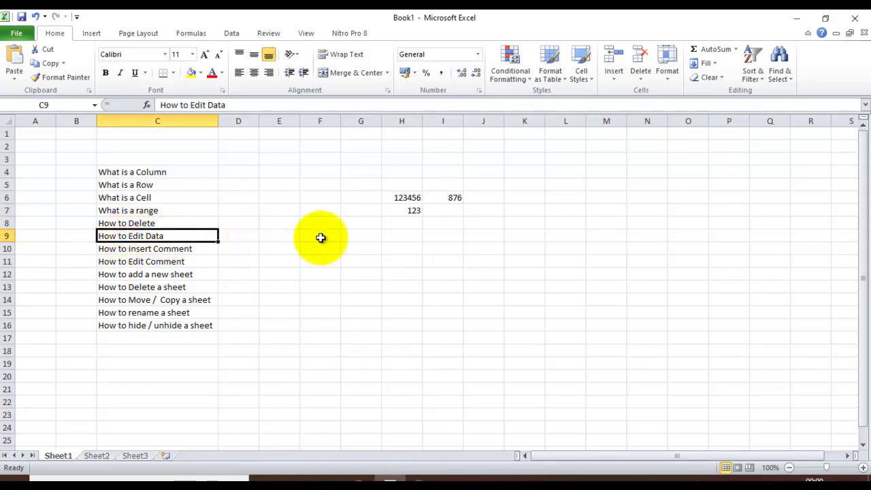
pyautogui.click(447, 212)
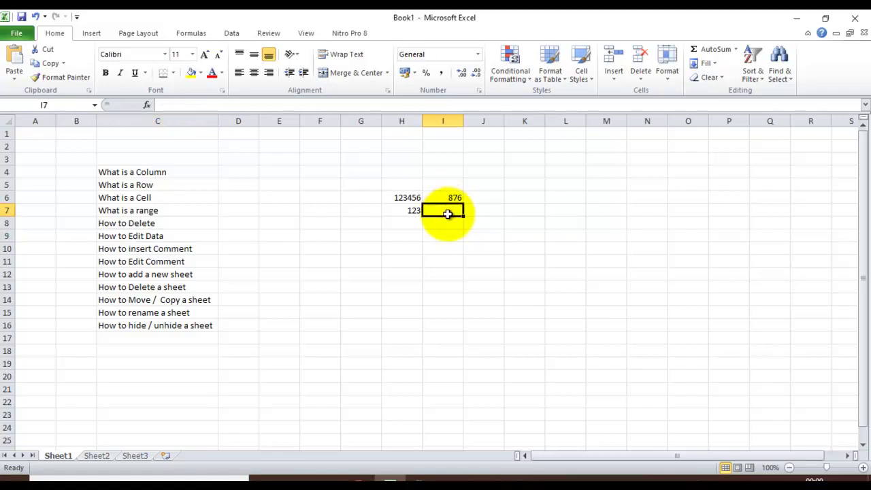
pyautogui.write('mfe')
pyautogui.press('Tab')
pyautogui.write('glke')
pyautogui.press('Up')
pyautogui.write('eff')
pyautogui.click(448, 214)
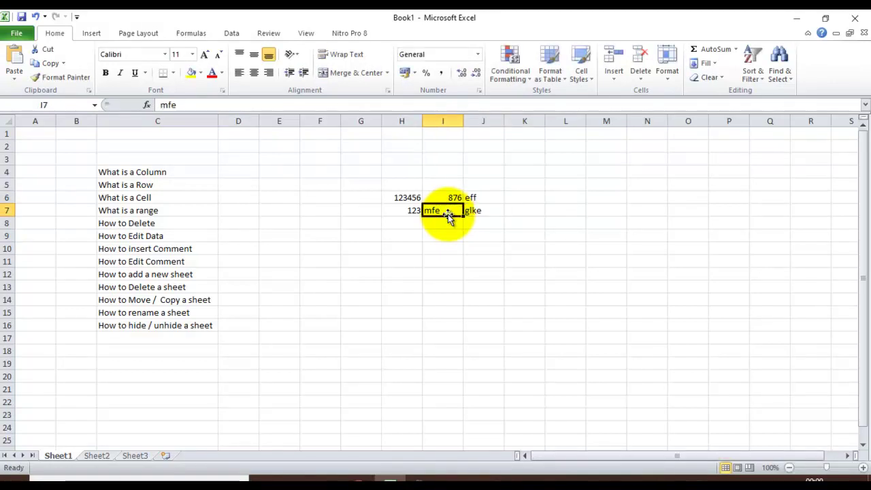
# - Edit cell I6 in place and append "life basket" directly after its number
pyautogui.press('Up')
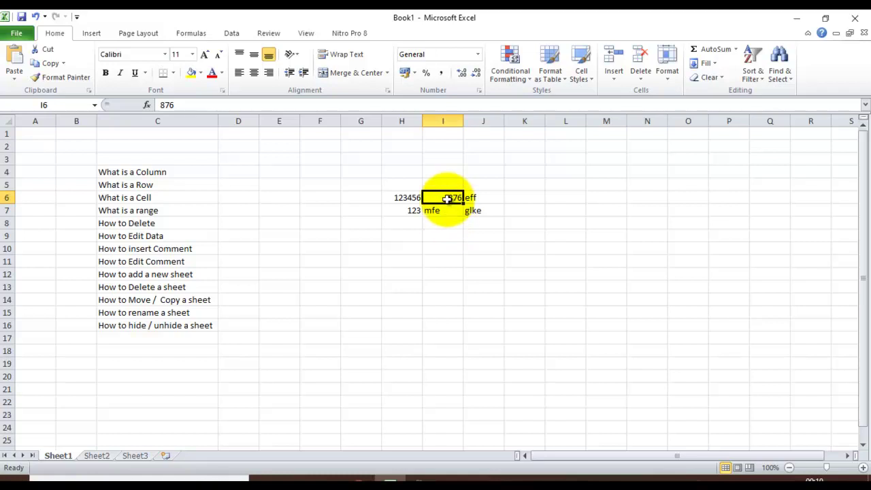
pyautogui.doubleClick(446, 198)
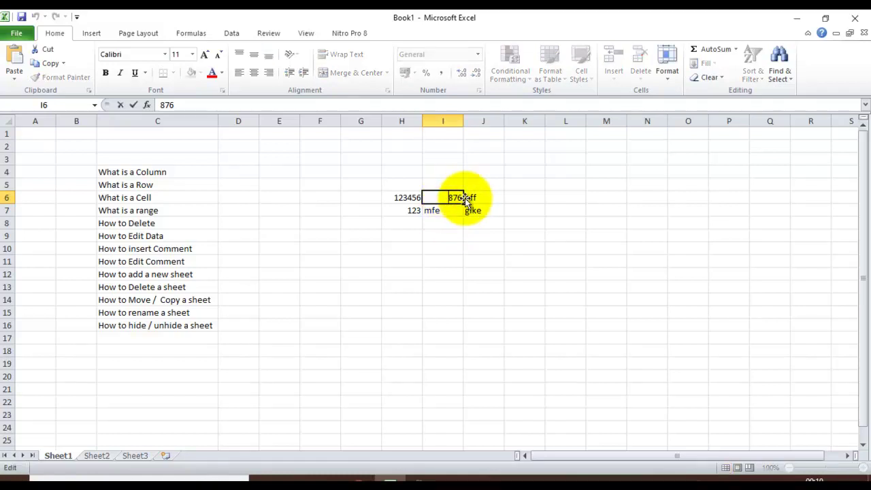
pyautogui.click(442, 198)
pyautogui.press('Right')
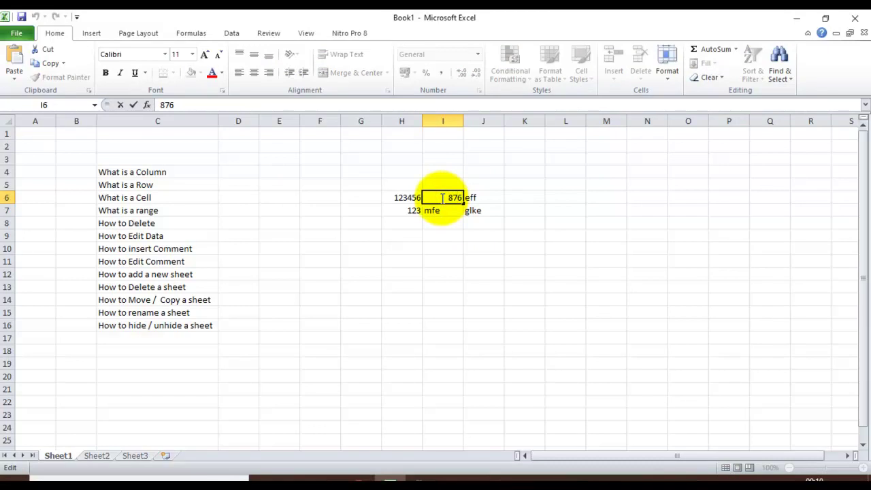
pyautogui.write('life basket')
pyautogui.press('Return')
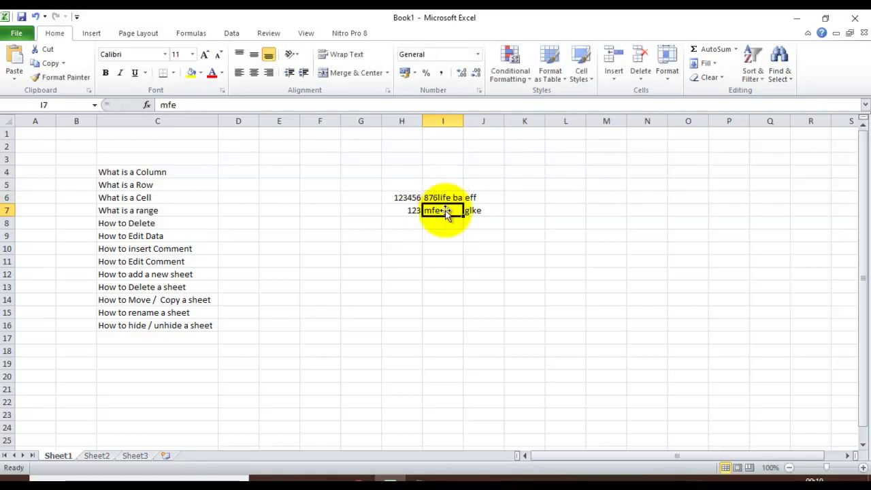
# - Edit cell I6 to insert a space between 876 and "life basket"
pyautogui.click(452, 197)
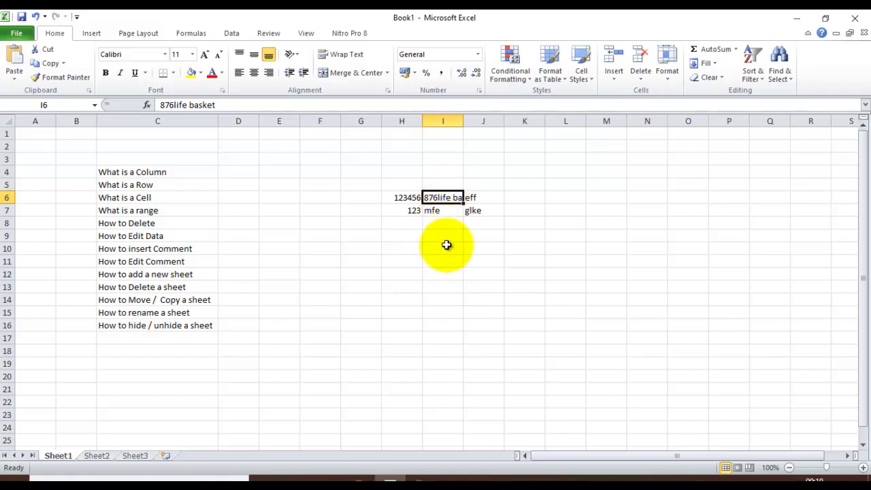
pyautogui.press('XF86MonBrightnessDown')
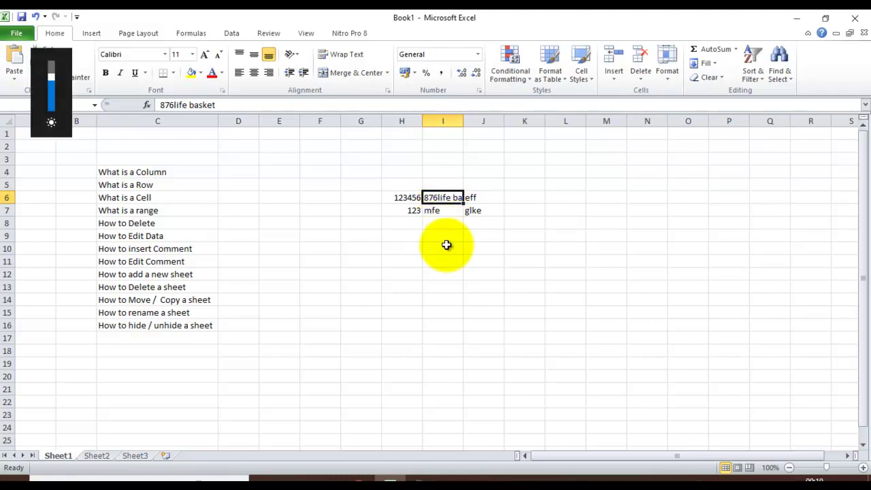
pyautogui.press('XF86MonBrightnessUp')
pyautogui.press('F2')
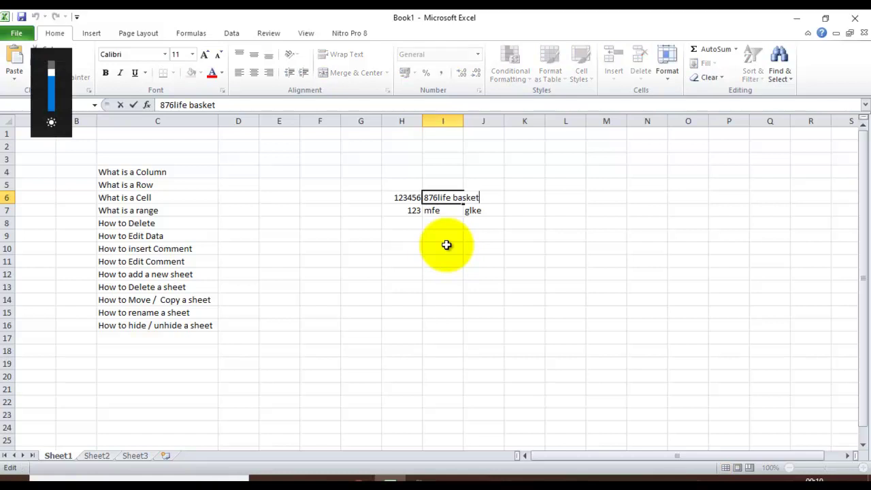
pyautogui.press('Left')
pyautogui.press('Left')
pyautogui.press('Left')
pyautogui.press('Left')
pyautogui.press('Left')
pyautogui.press('Left')
pyautogui.press('Left')
pyautogui.press('Left')
pyautogui.press('Left')
pyautogui.press('Left')
pyautogui.press('Left')
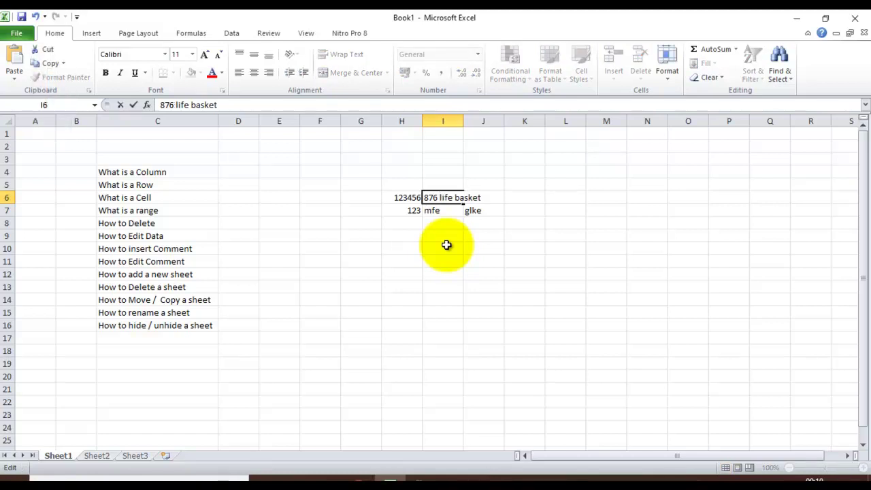
pyautogui.press('Return')
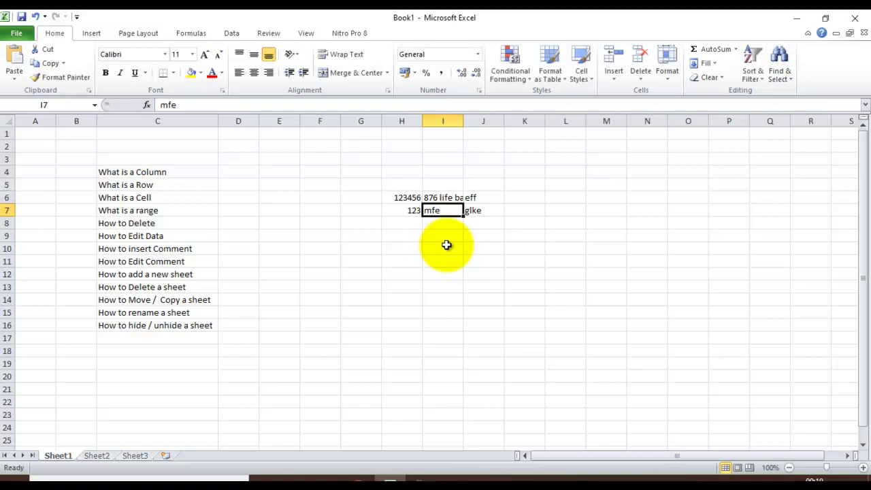
pyautogui.click(452, 197)
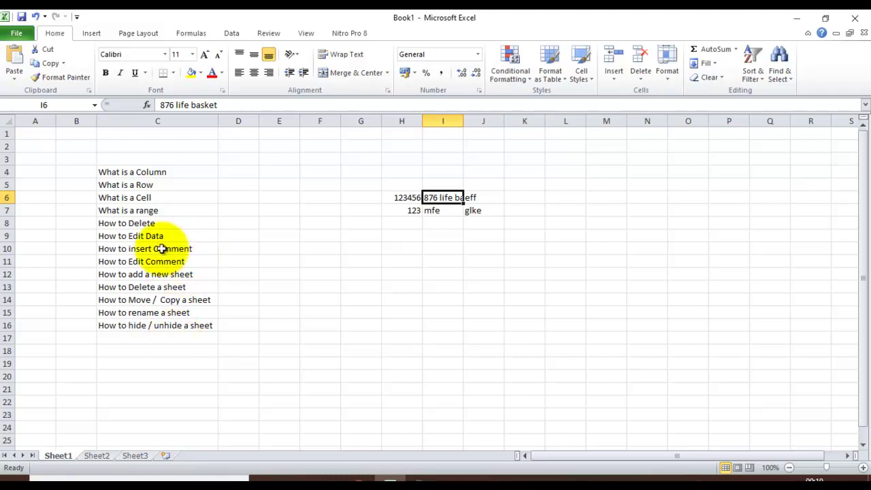
# - Enter "life basket", "apple" and "blue" in cells E6, E7 and E8
pyautogui.click(289, 199)
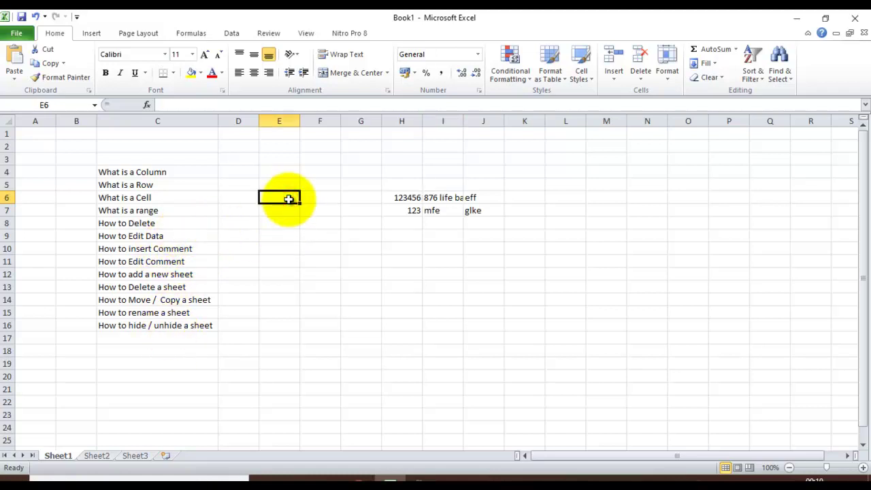
pyautogui.write('life')
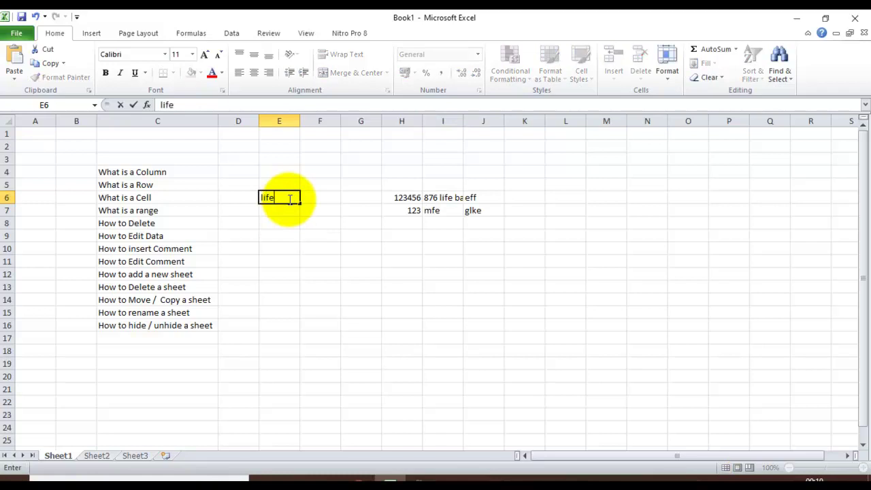
pyautogui.write(' basket')
pyautogui.press('Return')
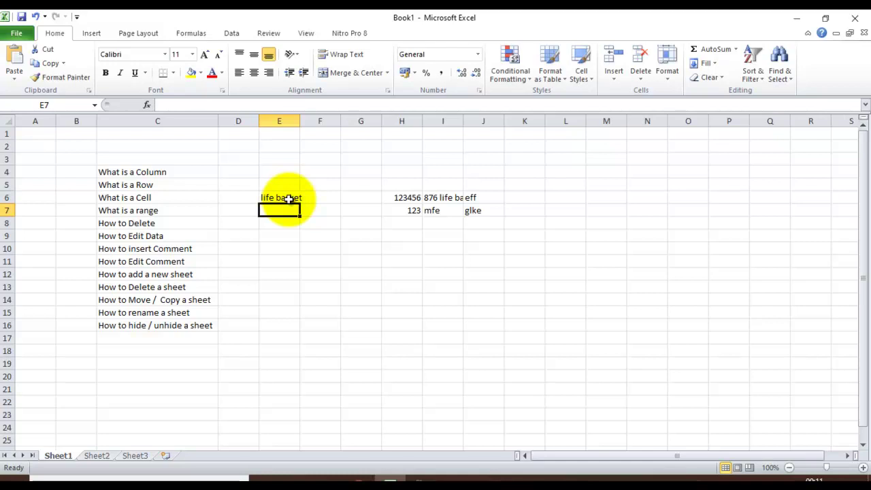
pyautogui.write('apple')
pyautogui.press('Return')
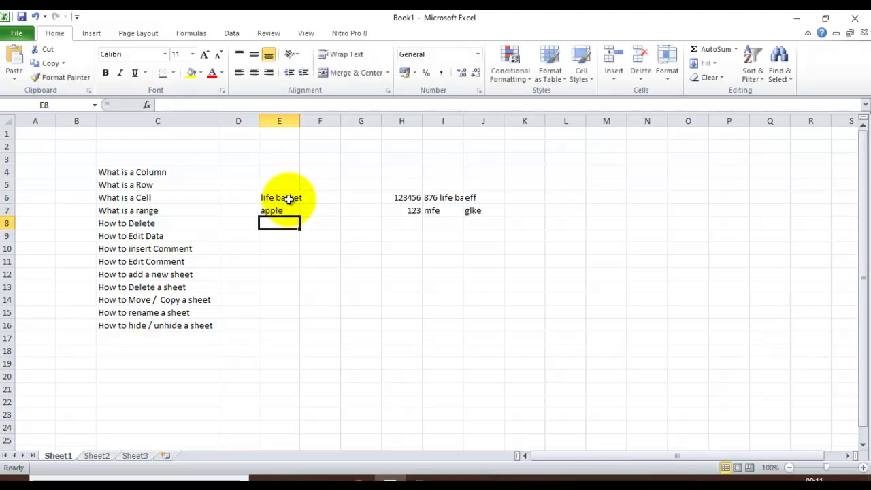
pyautogui.write('blue')
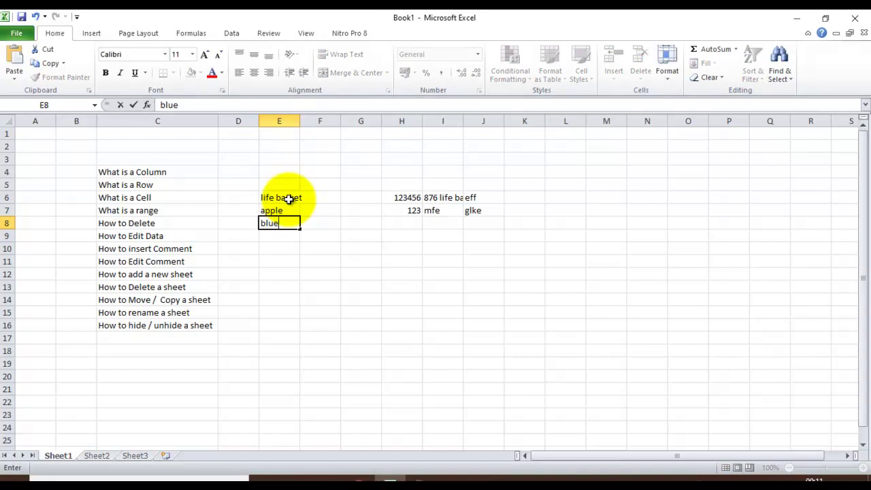
pyautogui.press('Return')
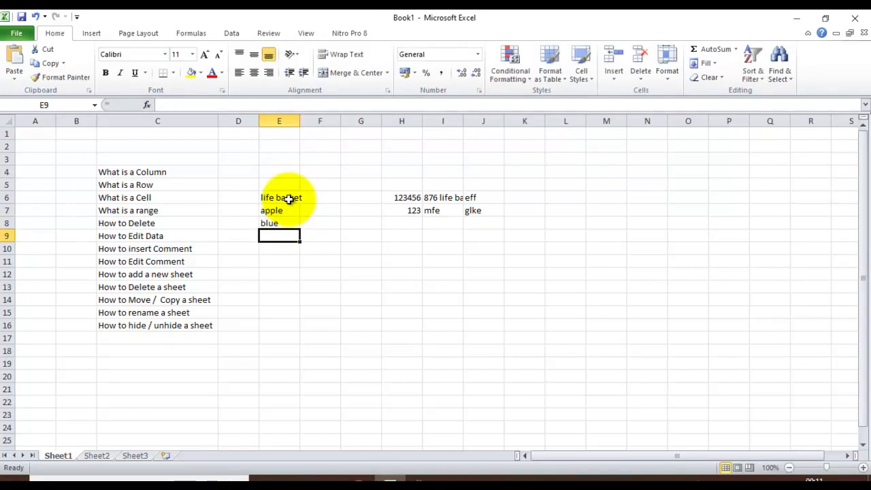
# - Insert a comment reading "apple = blue" on cell E7 and display it on the sheet
pyautogui.press('Up')
pyautogui.press('Up')
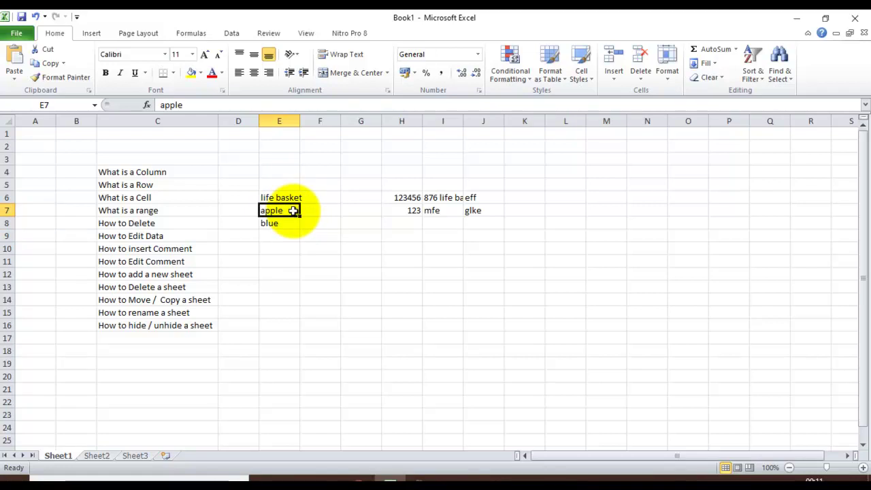
pyautogui.rightClick(292, 211)
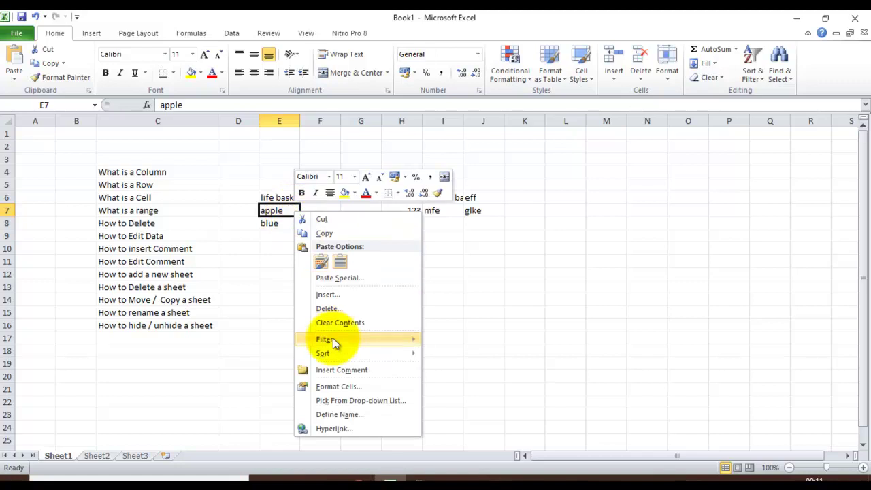
pyautogui.click(341, 371)
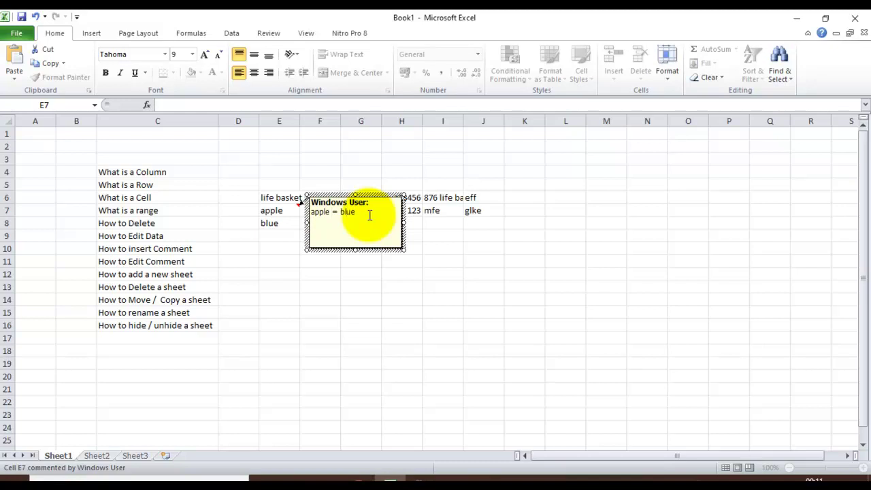
pyautogui.click(272, 211)
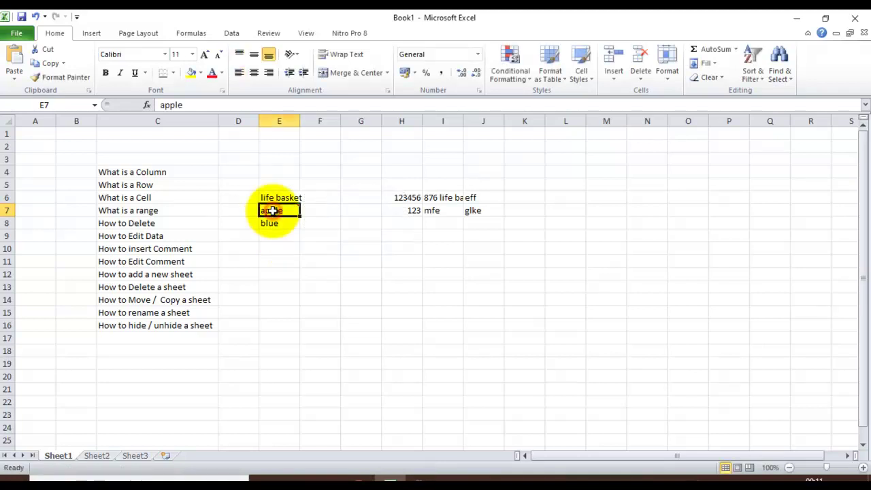
pyautogui.click(302, 272)
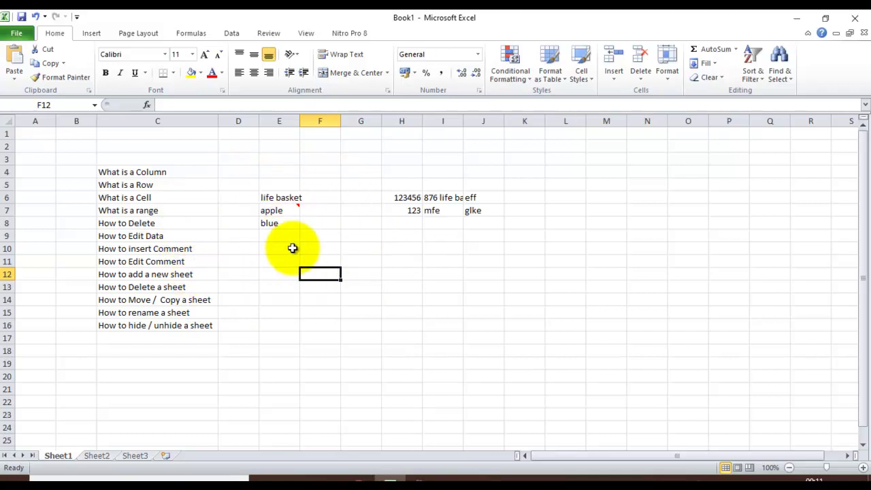
pyautogui.moveTo(294, 218)
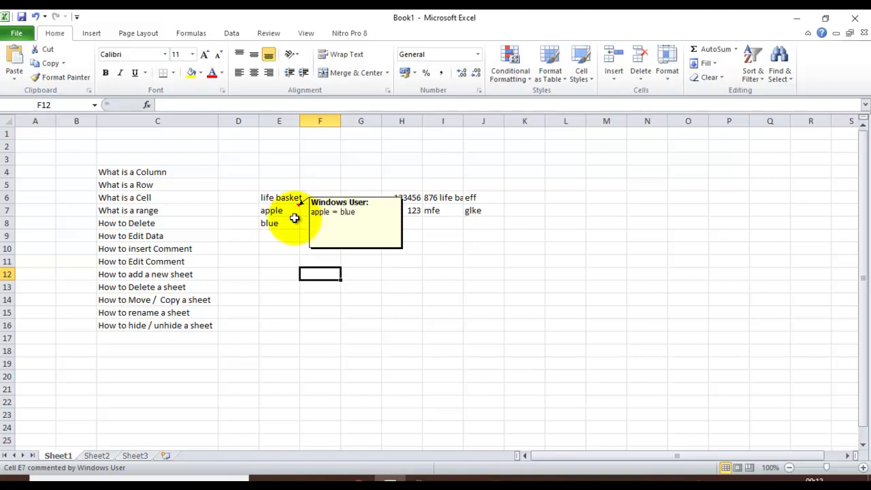
# - Edit the comment on cell E7 to read "apple = blue = apple" and check it on the sheet
pyautogui.rightClick(296, 208)
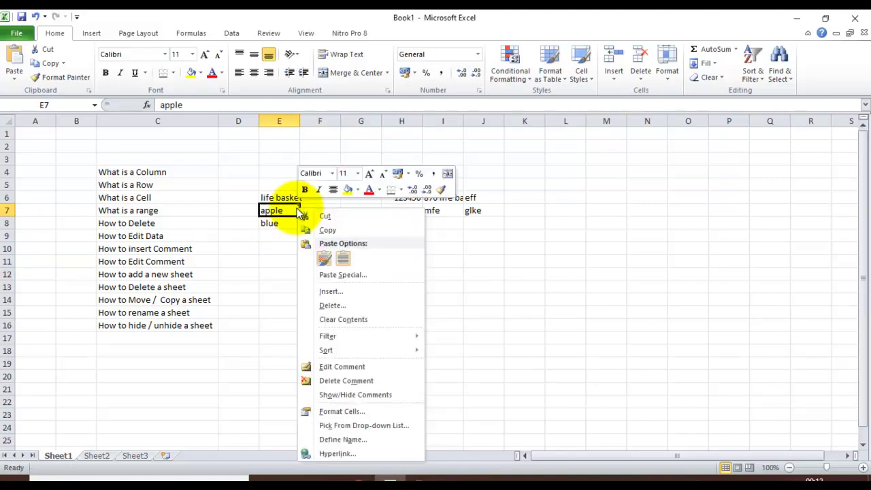
pyautogui.click(353, 371)
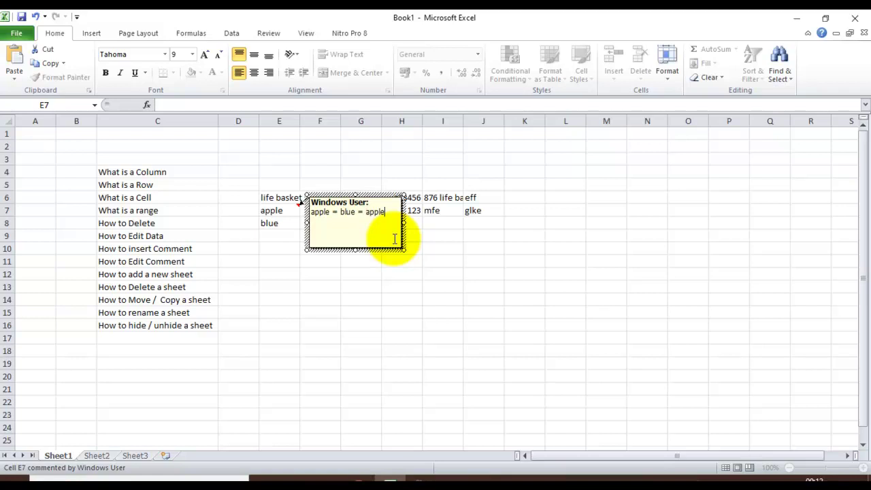
pyautogui.write('= apple')
pyautogui.click(238, 250)
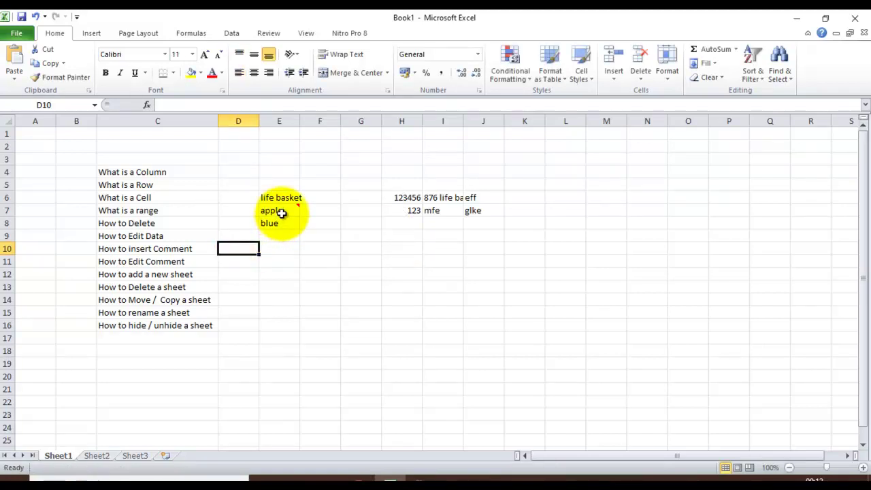
pyautogui.moveTo(281, 212)
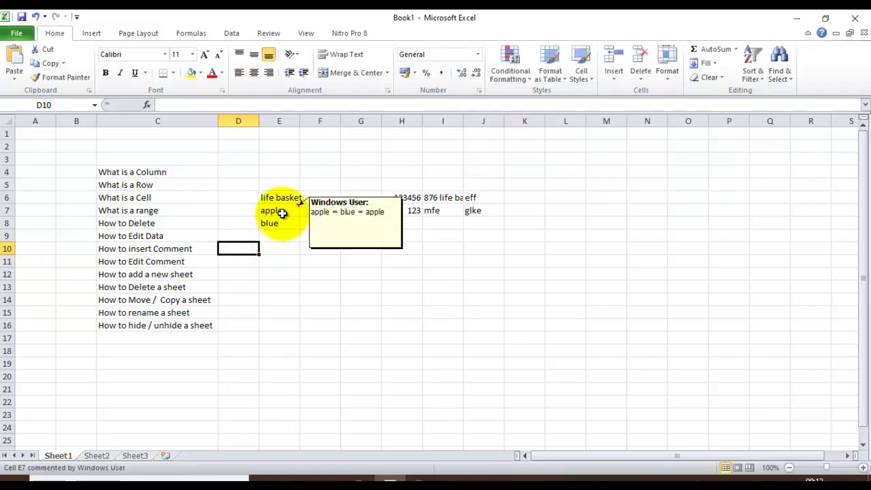
pyautogui.click(191, 248)
pyautogui.click(189, 259)
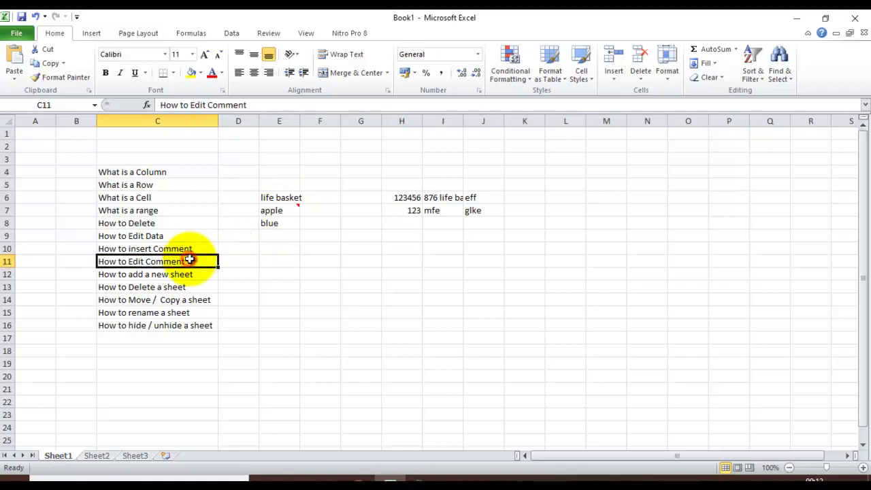
# - Show the comment on cell E7 so it stays displayed on the sheet
pyautogui.click(277, 211)
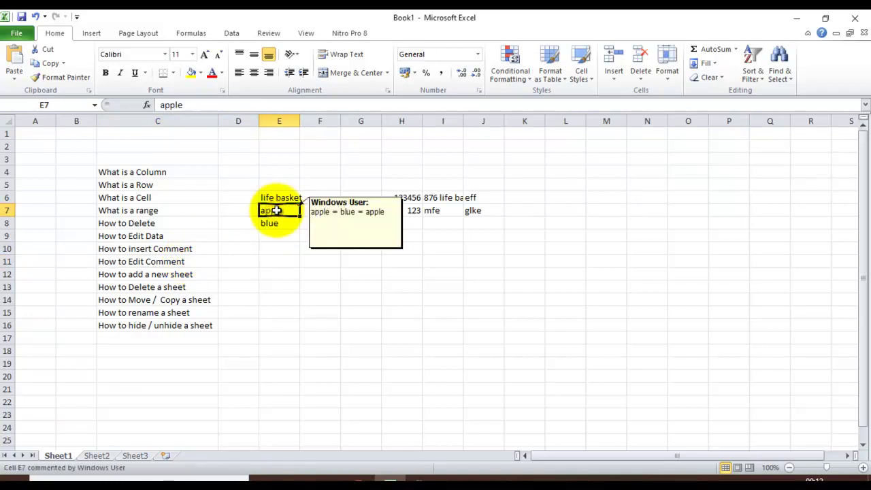
pyautogui.rightClick(277, 212)
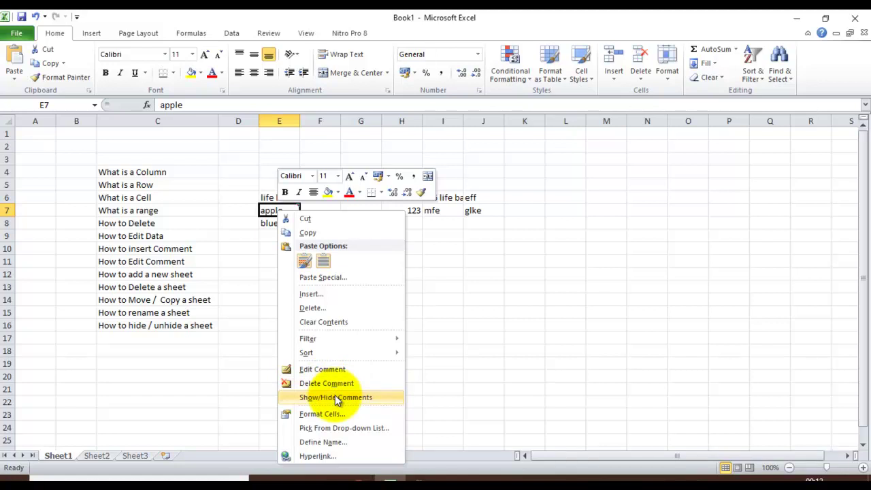
pyautogui.click(213, 345)
pyautogui.moveTo(293, 205)
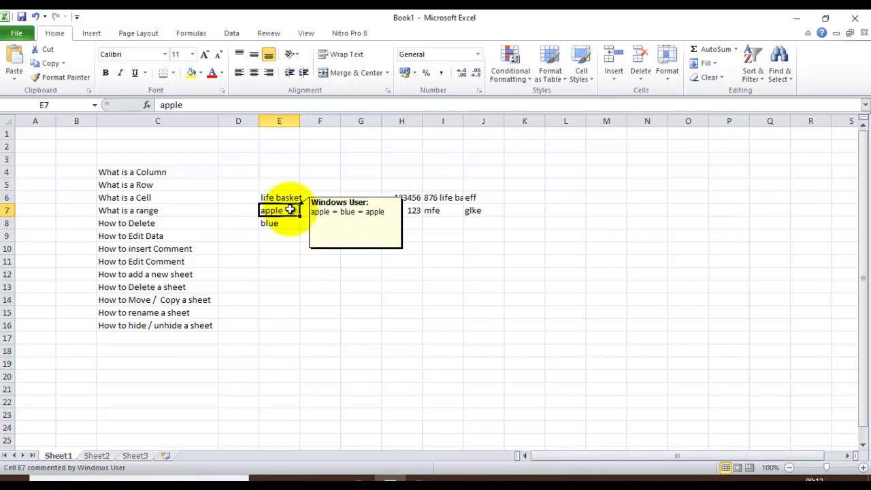
pyautogui.rightClick(292, 214)
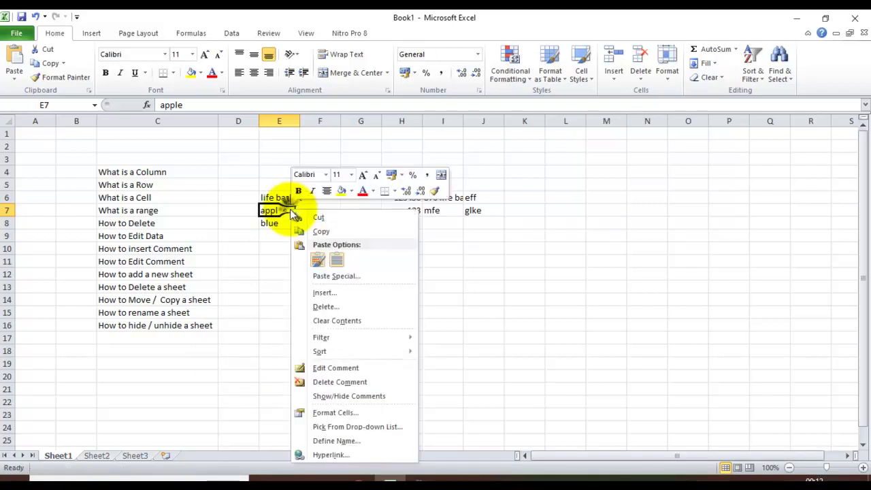
pyautogui.click(338, 395)
pyautogui.click(288, 324)
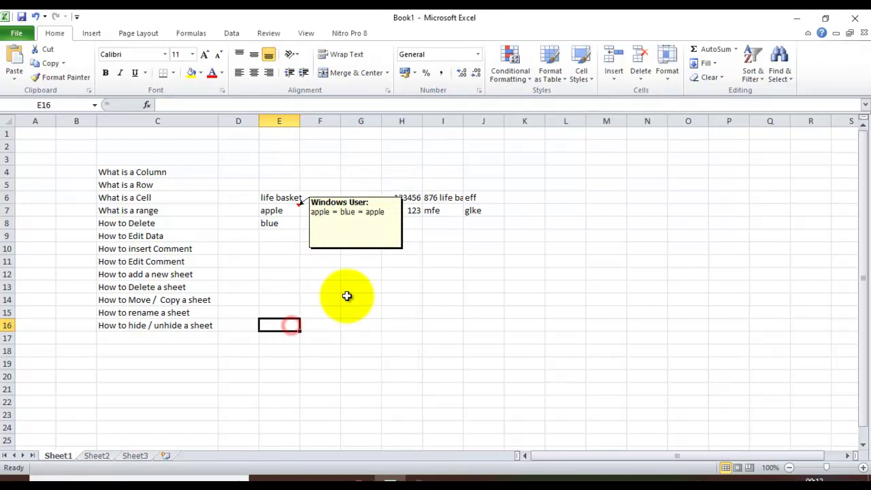
# - Shrink the displayed comment box of cell E7 so that it fits its text more closely
pyautogui.click(358, 217)
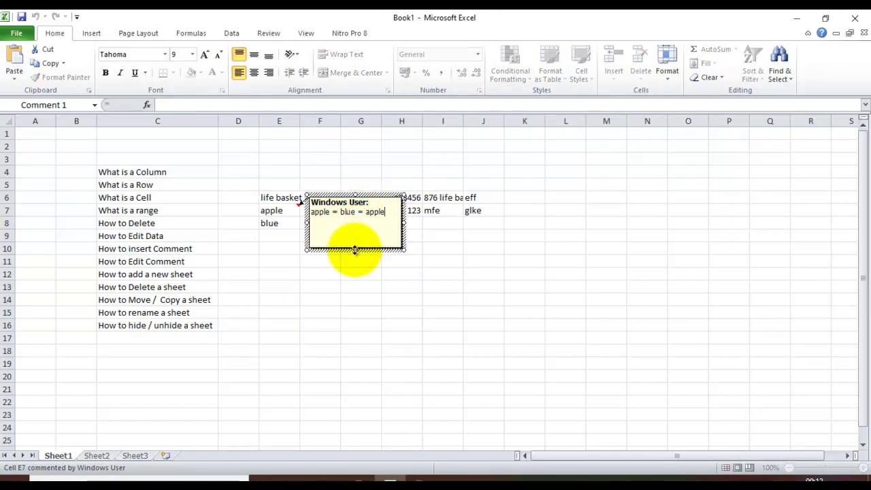
pyautogui.moveTo(354, 250); pyautogui.dragTo(389, 224)
pyautogui.click(334, 274)
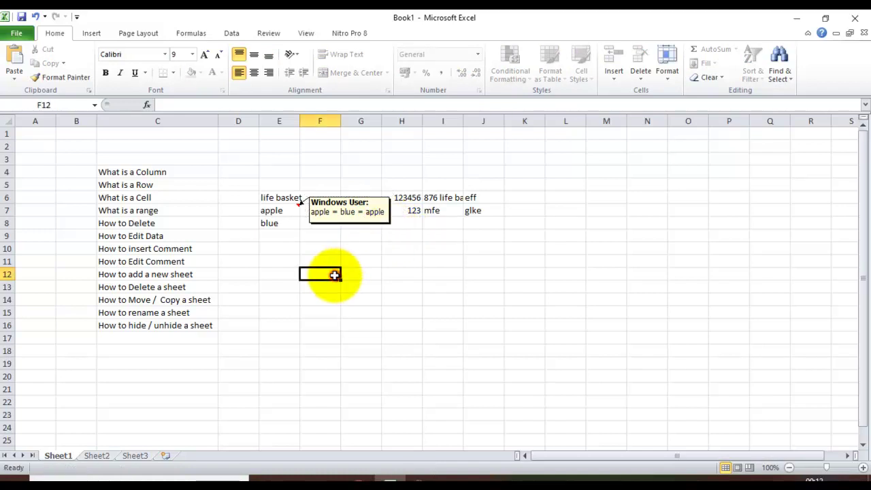
pyautogui.click(282, 249)
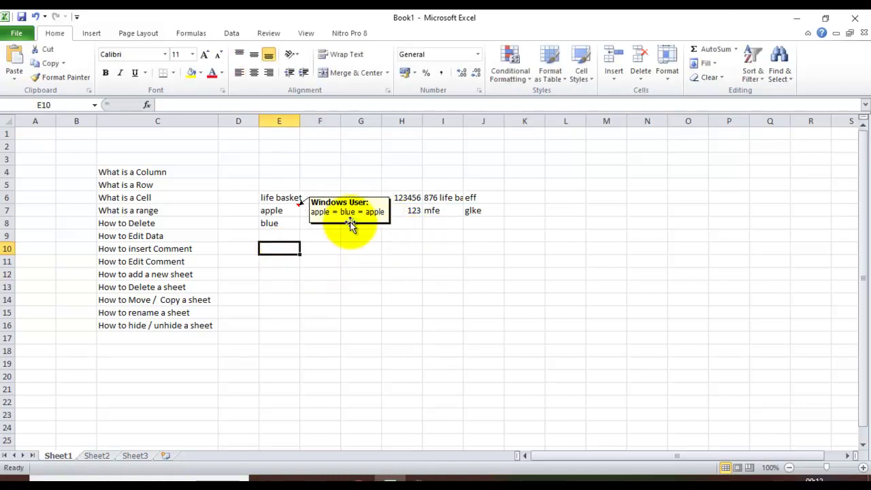
# - Hide the comment on cell E7 again and check it by pointing at the cell
pyautogui.click(275, 210)
pyautogui.rightClick(277, 210)
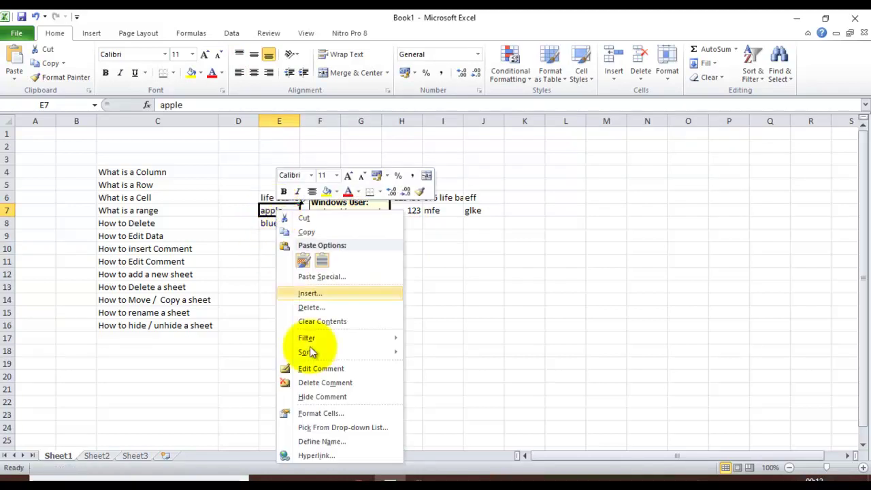
pyautogui.click(316, 399)
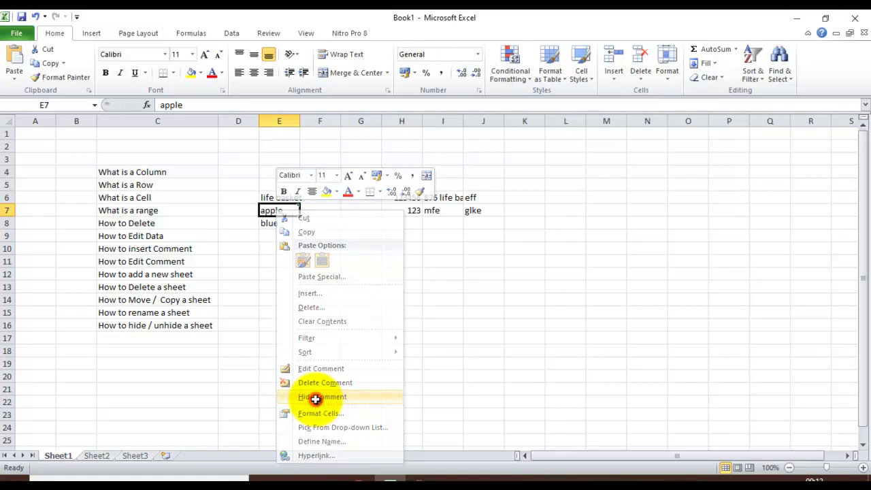
pyautogui.click(343, 335)
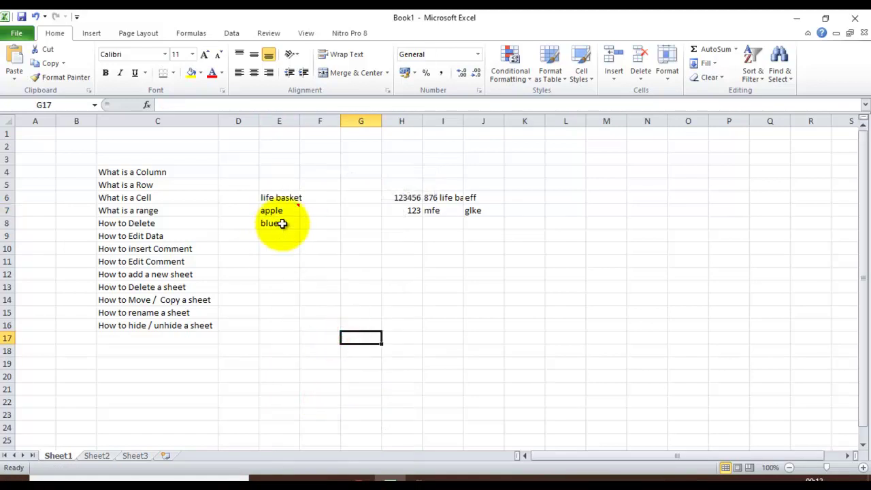
pyautogui.moveTo(290, 209)
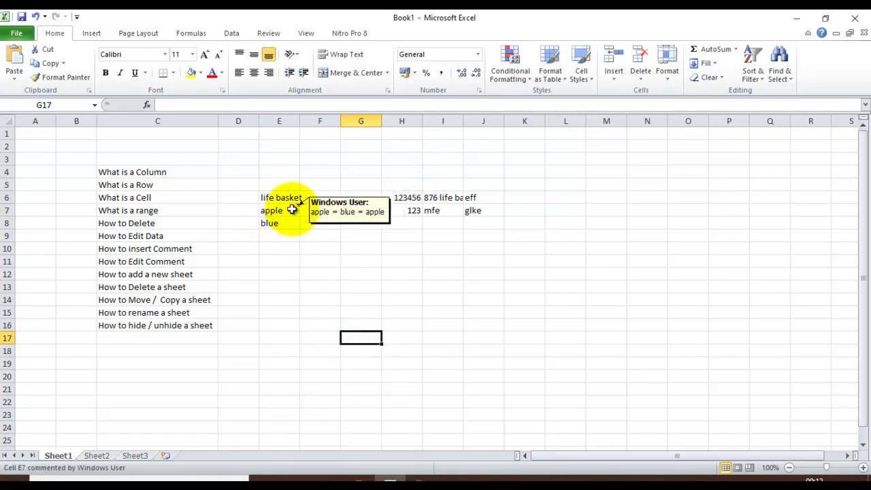
pyautogui.click(291, 211)
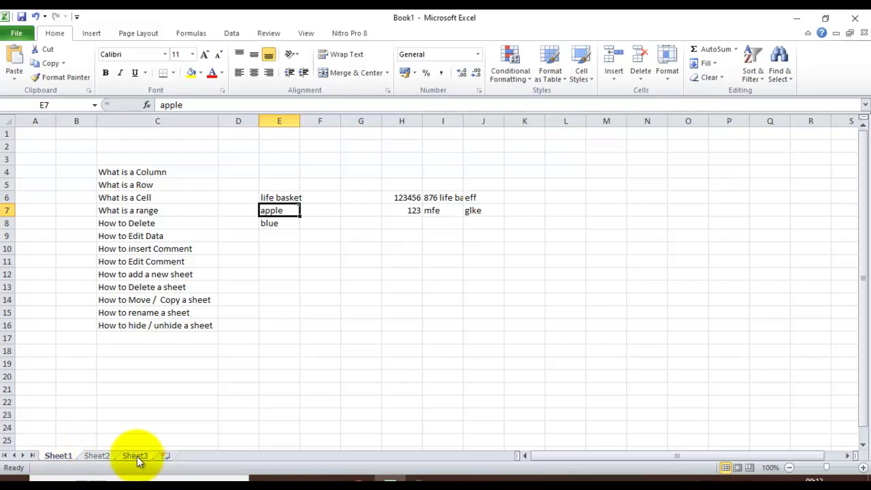
# - Look at Sheet2 and Sheet3, insert four new worksheets into the workbook, and return to the topic list in Sheet1
pyautogui.click(89, 454)
pyautogui.click(124, 457)
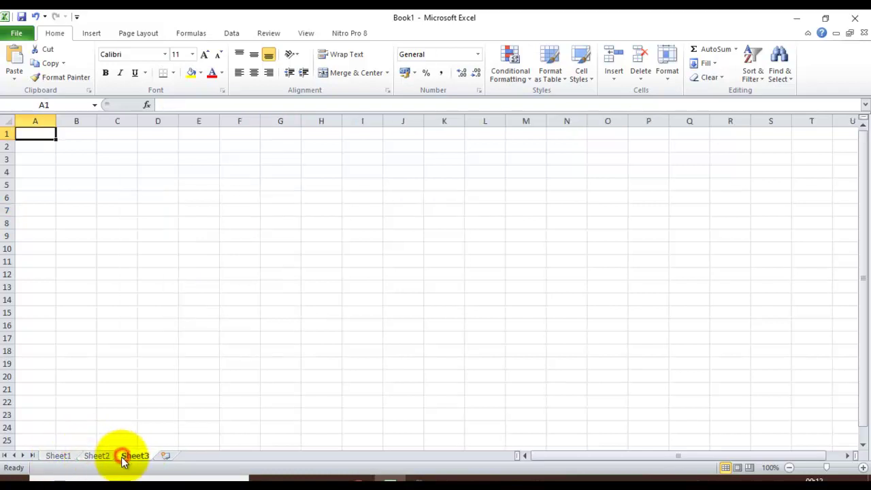
pyautogui.click(59, 455)
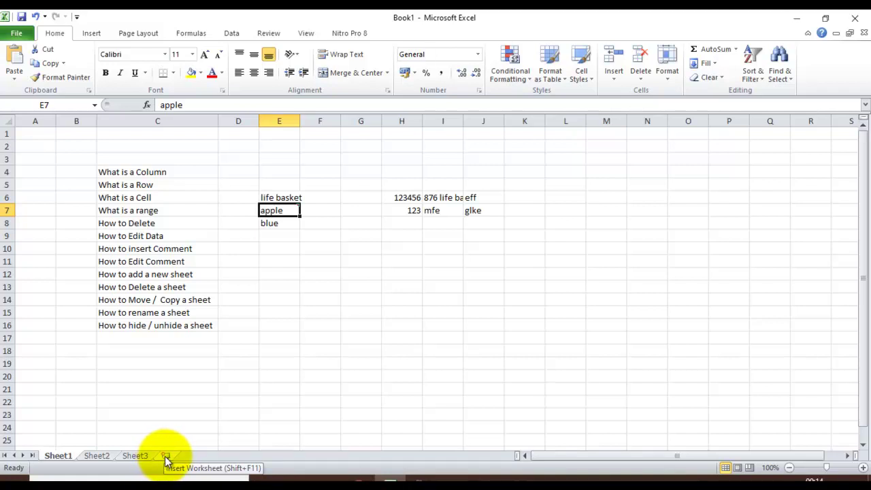
pyautogui.click(166, 456)
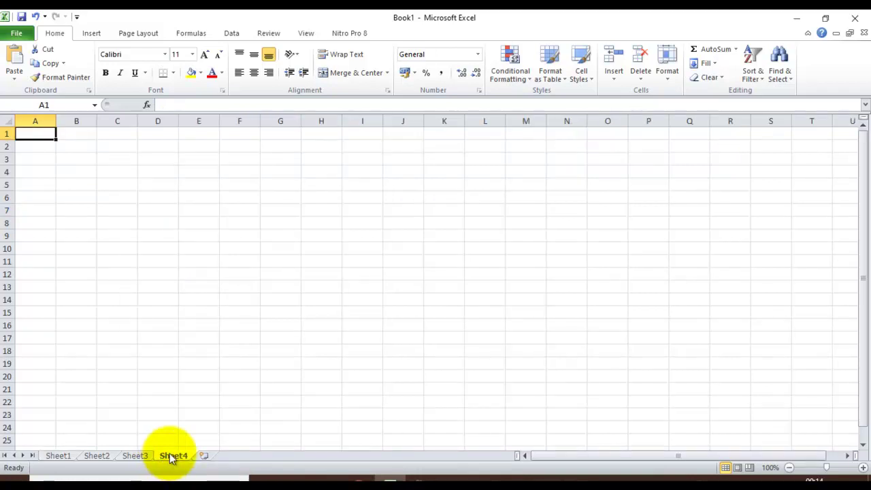
pyautogui.click(620, 79)
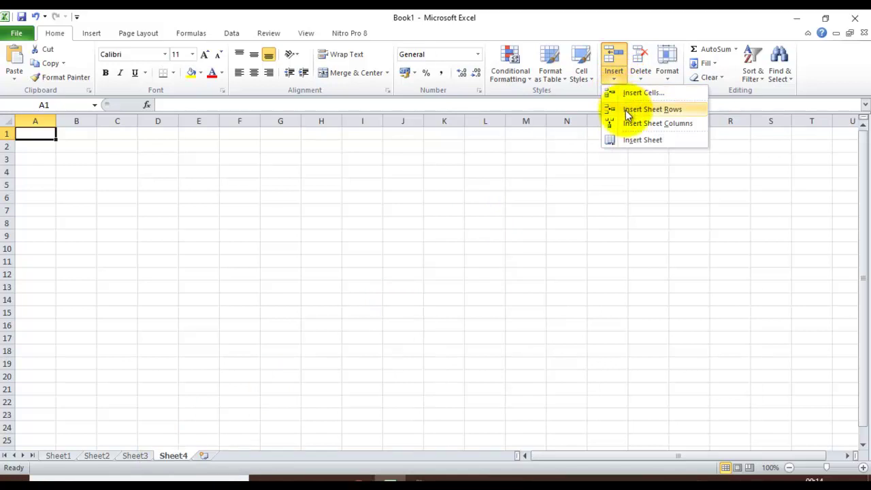
pyautogui.click(629, 140)
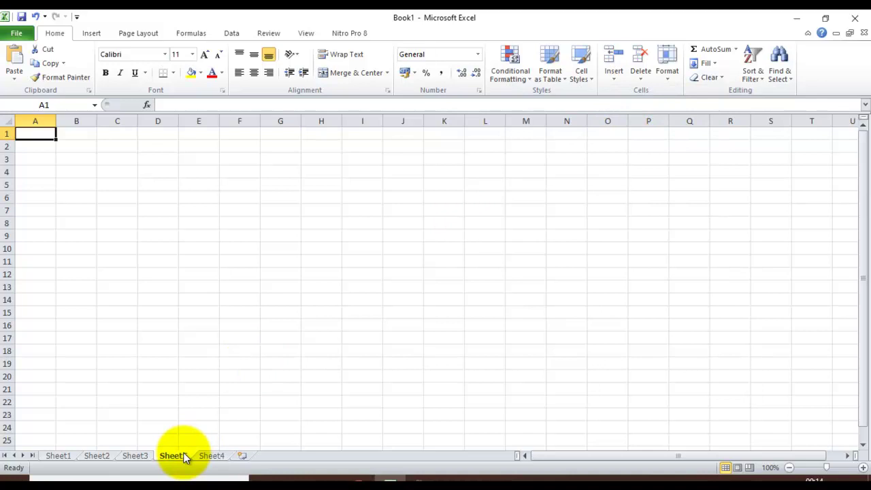
pyautogui.click(242, 455)
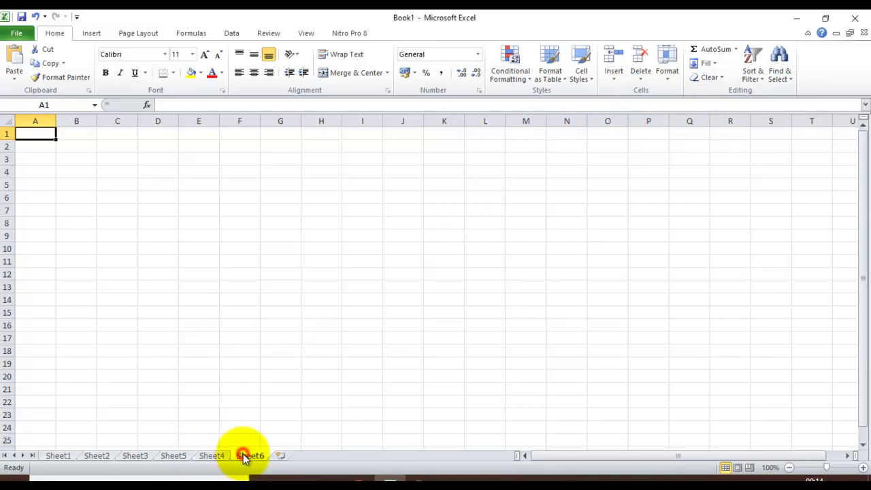
pyautogui.click(280, 456)
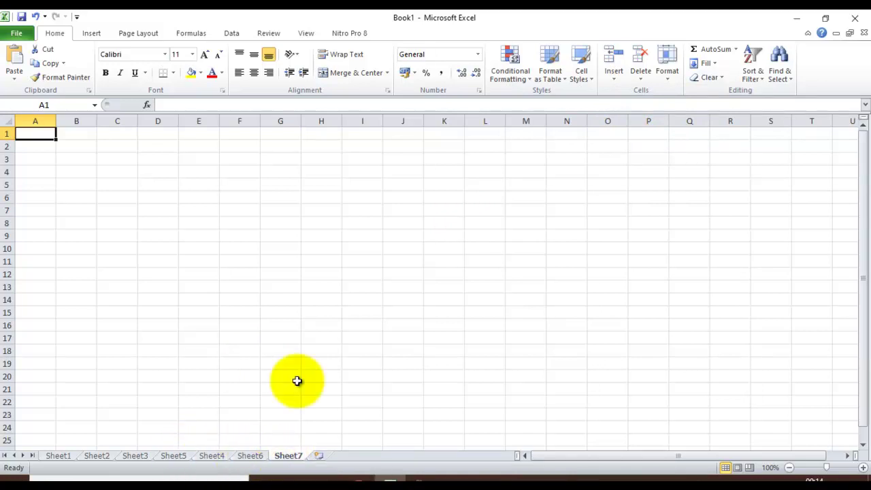
pyautogui.click(64, 456)
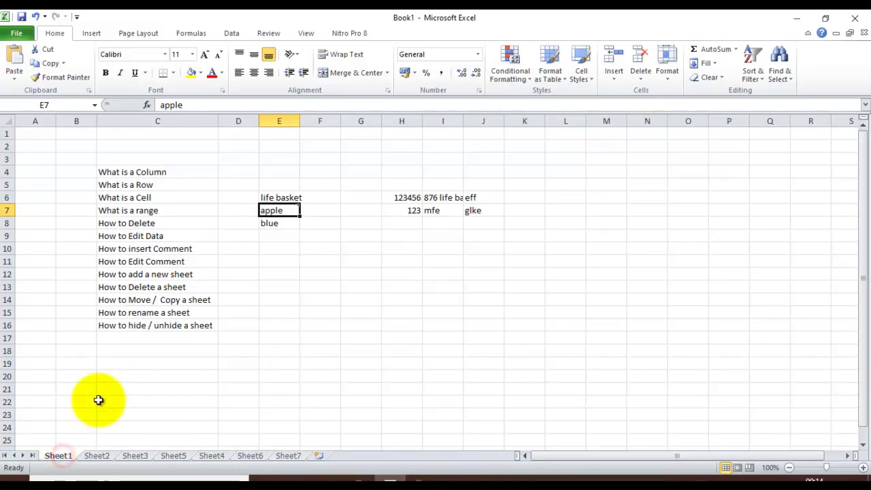
pyautogui.click(171, 275)
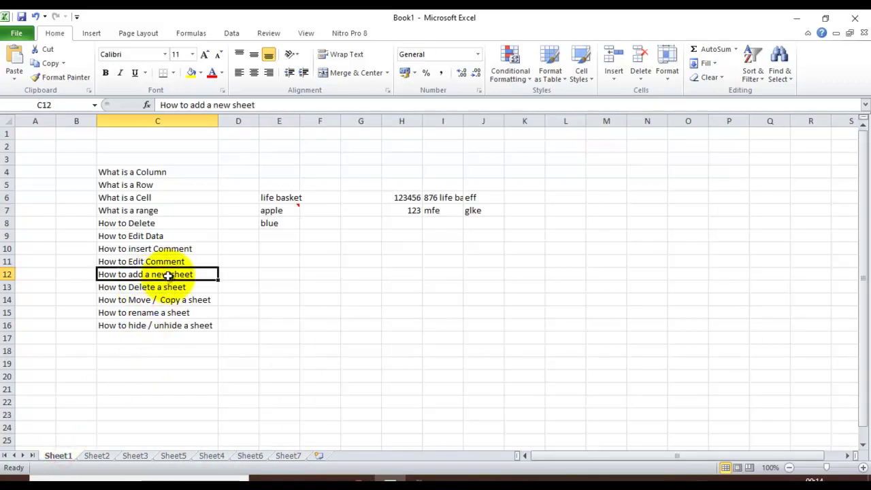
# - Delete the worksheets Sheet7 and Sheet6 from the workbook
pyautogui.click(145, 288)
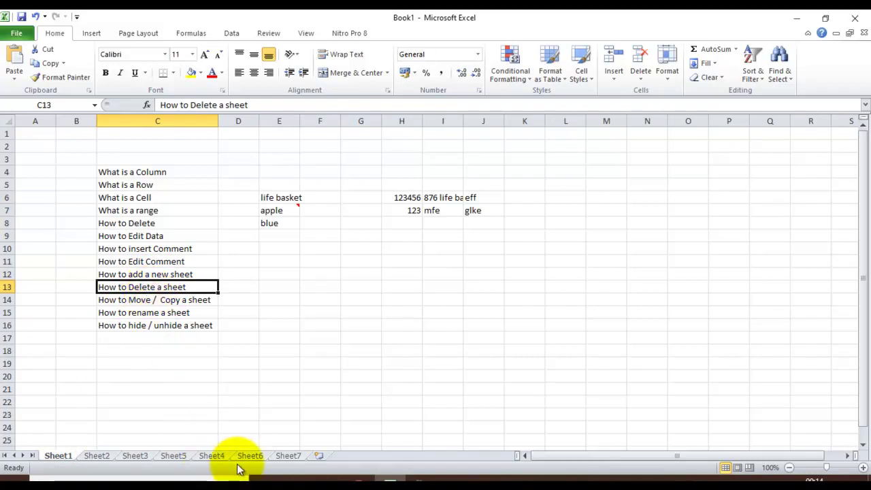
pyautogui.click(289, 456)
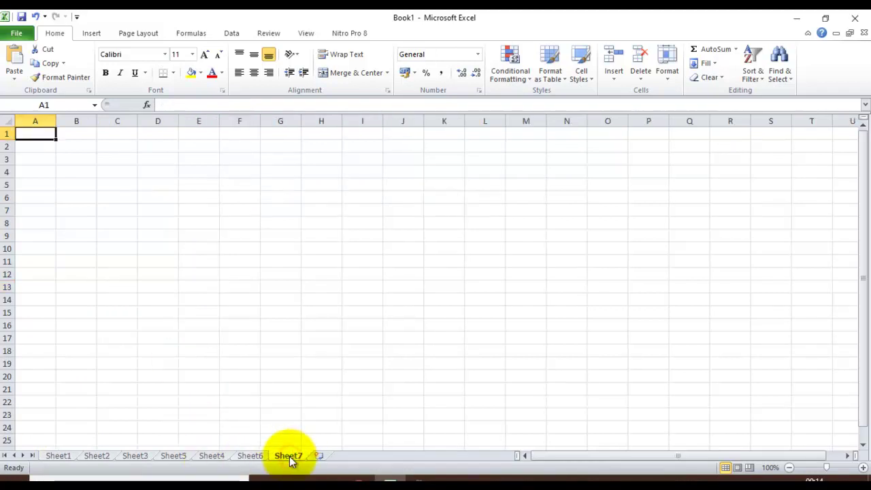
pyautogui.rightClick(290, 456)
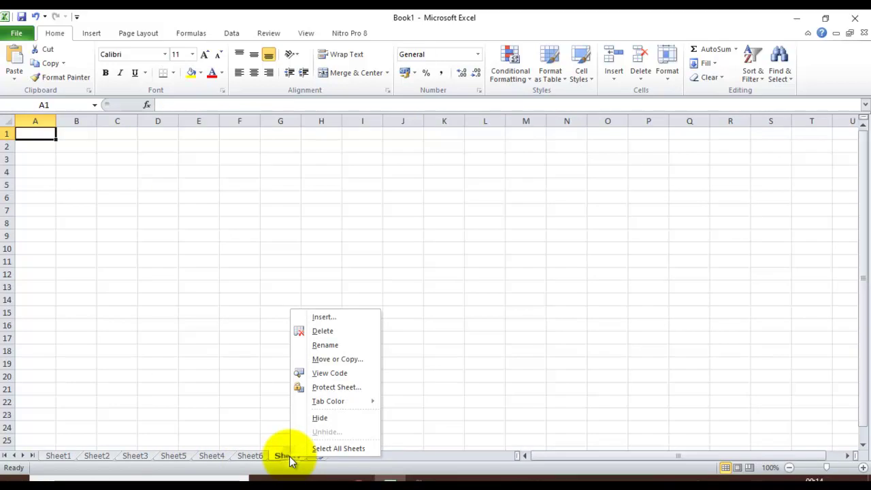
pyautogui.click(326, 335)
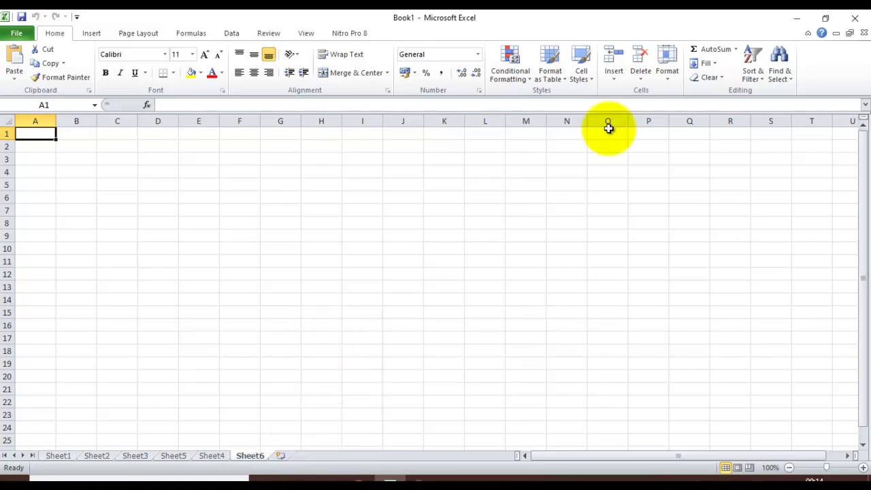
pyautogui.click(640, 80)
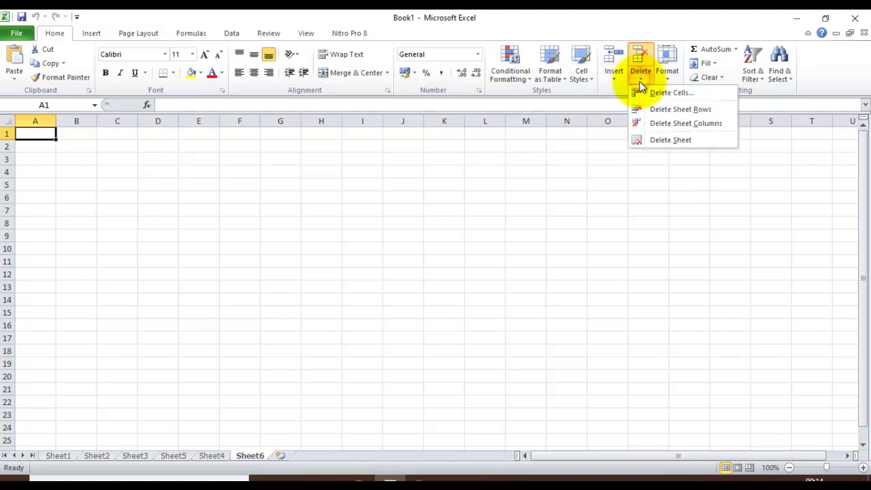
pyautogui.click(647, 141)
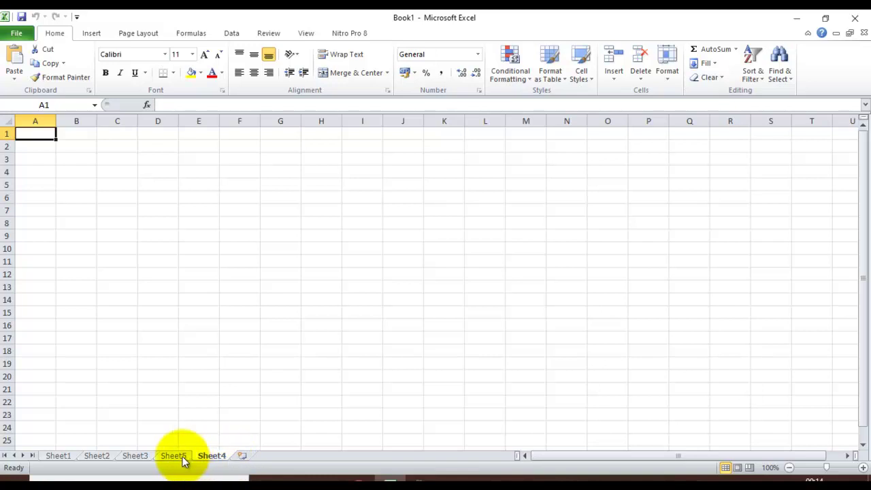
# - Return to Sheet1 and enter 12 in cell E12
pyautogui.click(68, 461)
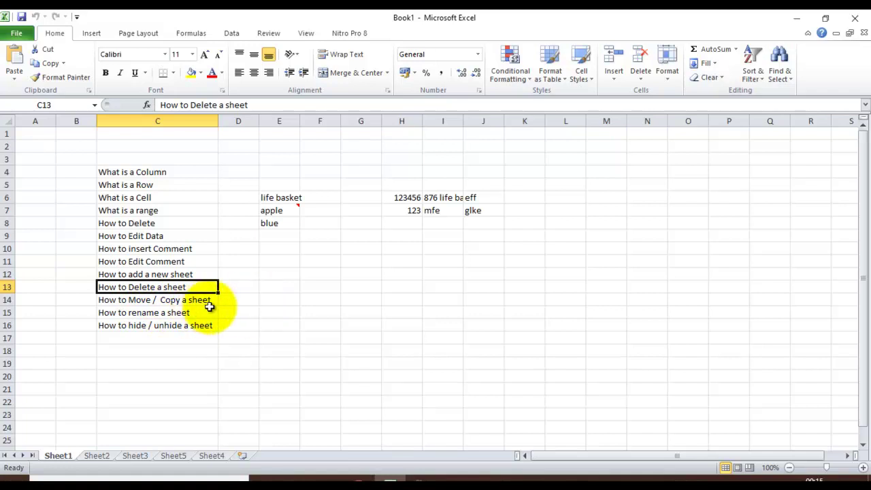
pyautogui.click(238, 301)
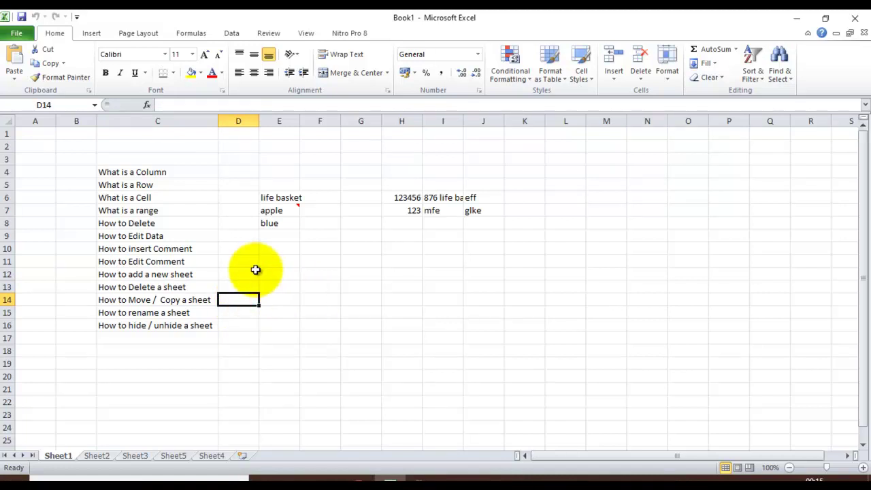
pyautogui.click(279, 274)
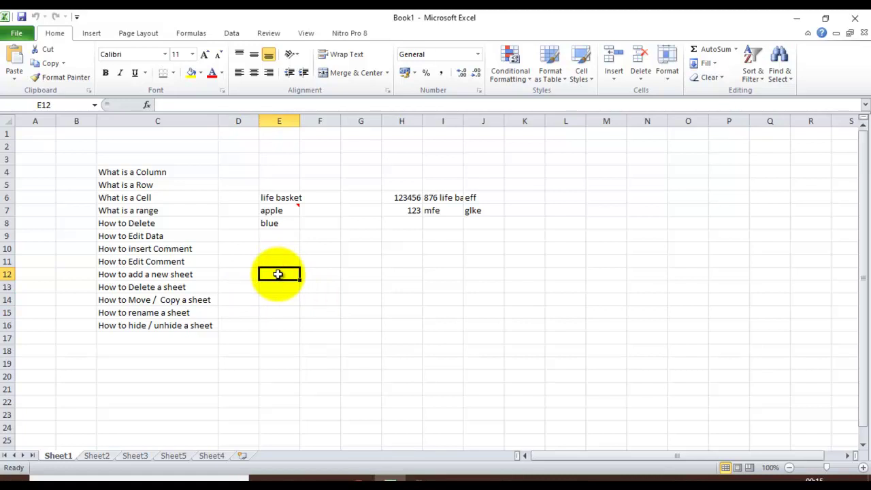
pyautogui.write('12')
pyautogui.press('Return')
# - Move the value 12 from cell E12 to cell H12 by cutting and pasting it
pyautogui.click(278, 273)
pyautogui.hotkey('ctrl', 'c')
pyautogui.press('Right')
pyautogui.press('Right')
pyautogui.press('Right')
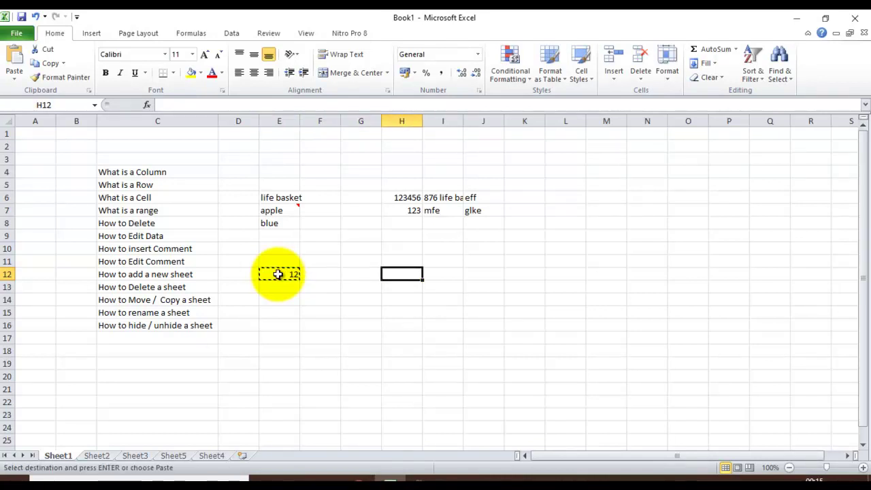
pyautogui.press('Return')
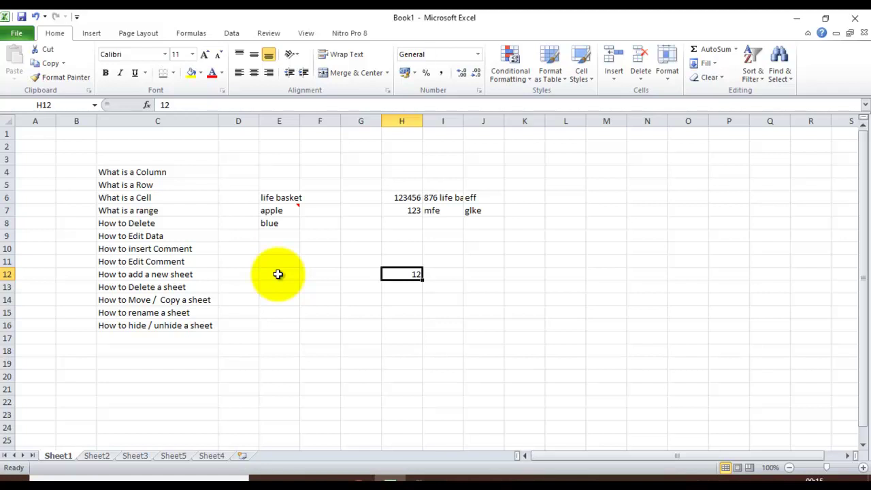
# - Copy the value in cell H12 and paste it into cell F12
pyautogui.hotkey('ctrl', 'x')
pyautogui.press('Left')
pyautogui.press('Left')
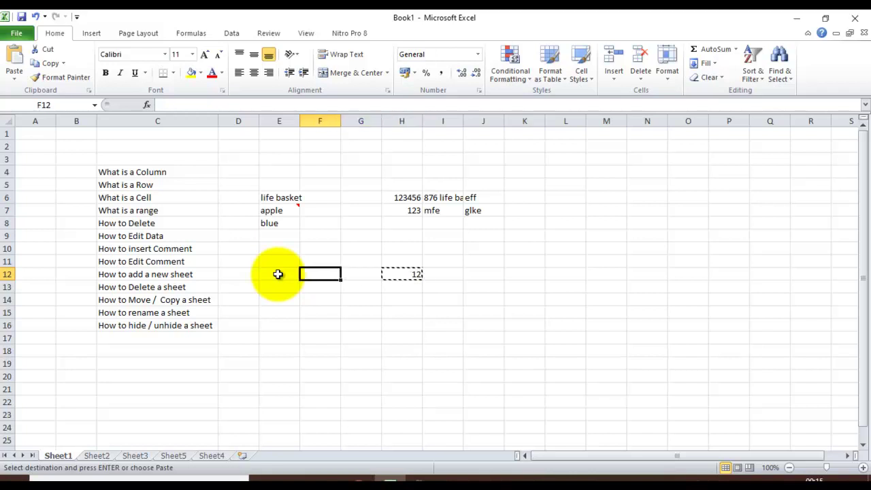
pyautogui.hotkey('ctrl', 'v')
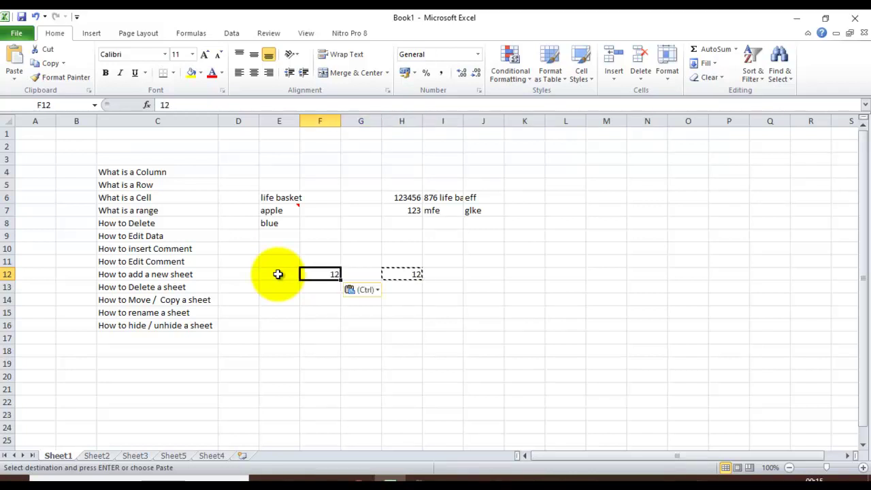
pyautogui.press('Right')
pyautogui.press('Escape')
pyautogui.press('Left')
pyautogui.press('Right')
pyautogui.press('Right')
pyautogui.press('Left')
pyautogui.press('Left')
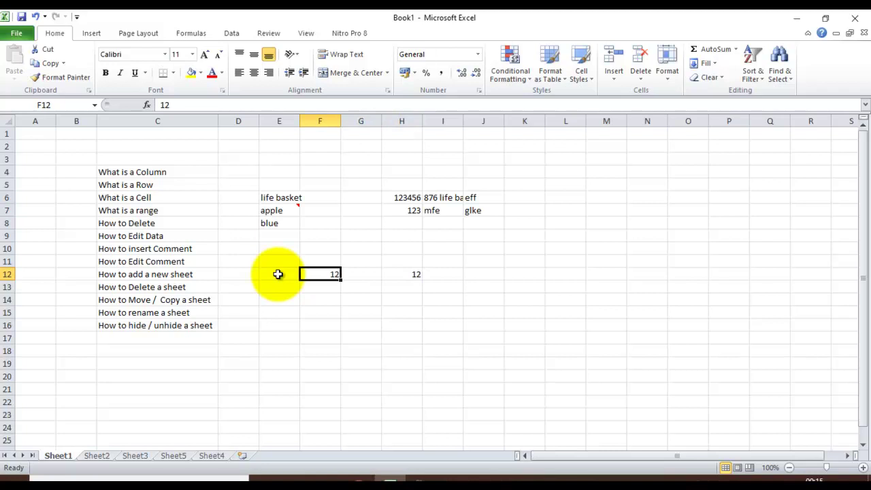
pyautogui.press('Right')
pyautogui.press('Left')
pyautogui.press('Left')
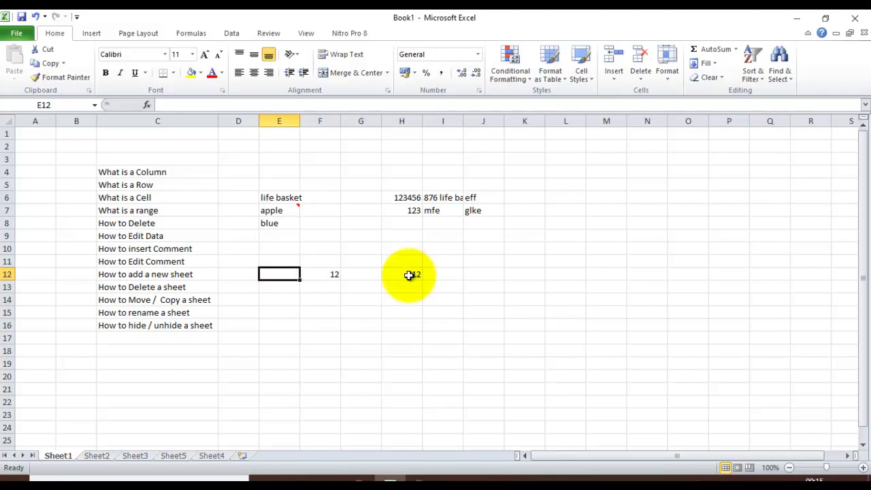
pyautogui.click(317, 274)
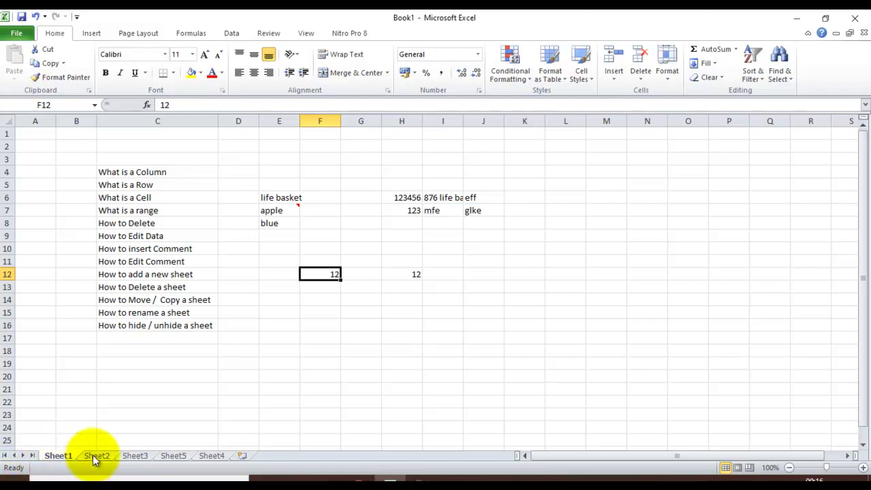
# - Move the Sheet2 worksheet in front of Sheet1
pyautogui.moveTo(95, 460); pyautogui.dragTo(47, 461)
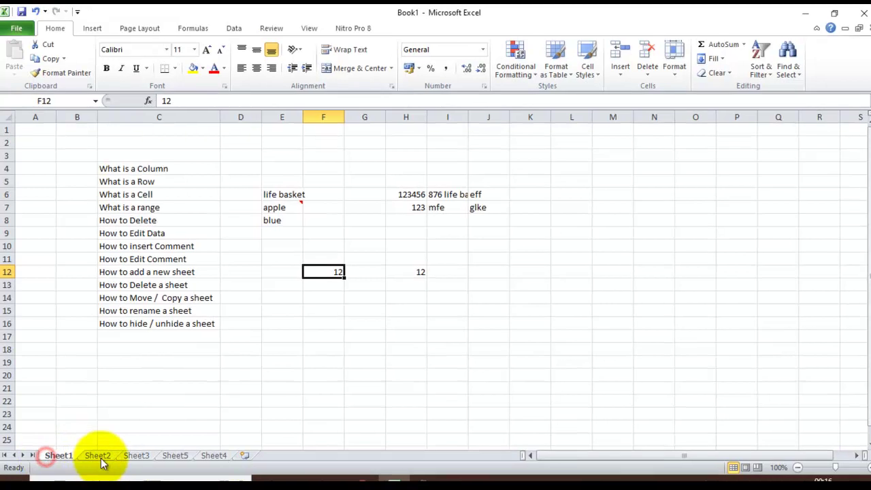
pyautogui.moveTo(96, 457); pyautogui.dragTo(47, 457)
pyautogui.moveTo(186, 332)
pyautogui.mouseDown()
pyautogui.moveTo(159, 332)
pyautogui.moveTo(171, 334)
pyautogui.mouseUp()
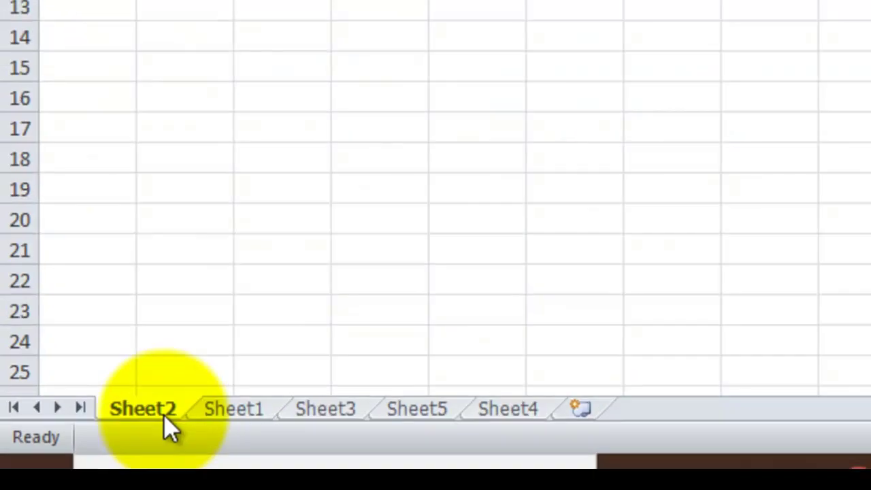
# - Move Sheet2 out of Book1 into a new workbook, without creating a copy
pyautogui.rightClick(165, 418)
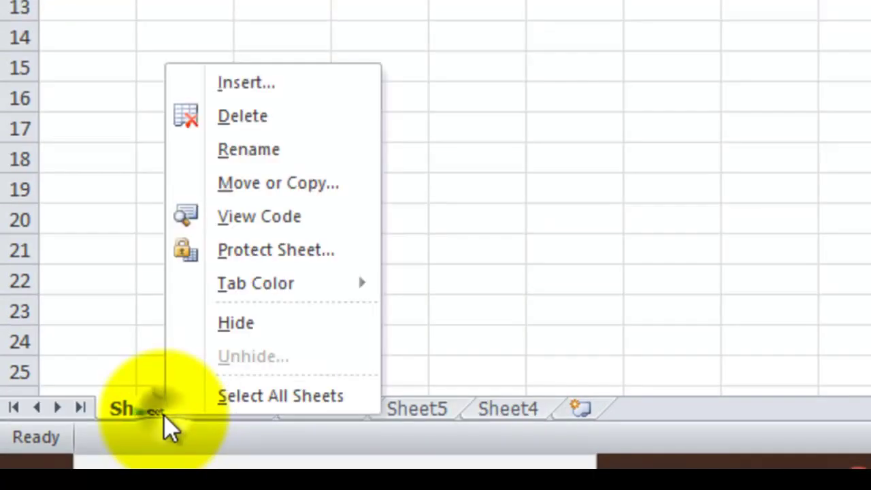
pyautogui.click(295, 181)
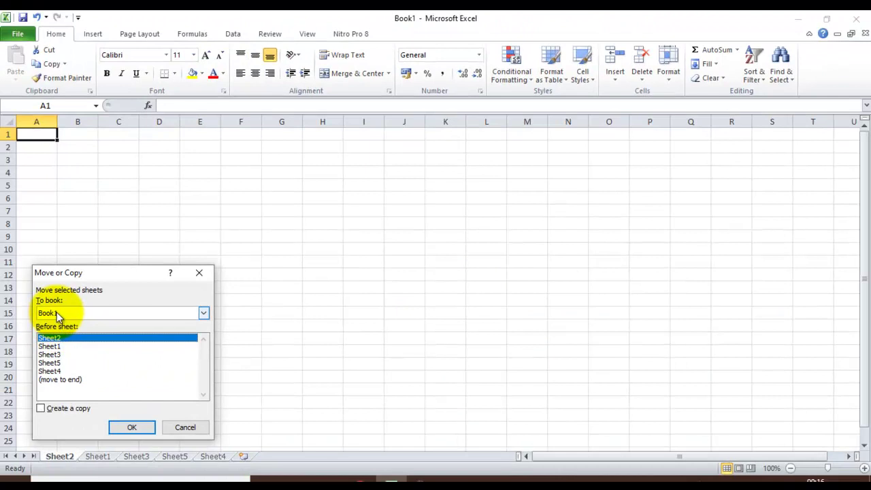
pyautogui.click(56, 311)
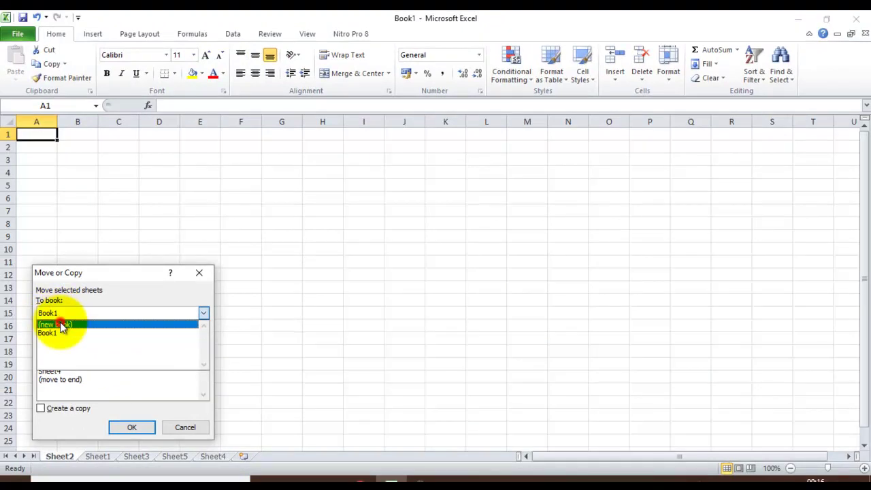
pyautogui.click(60, 323)
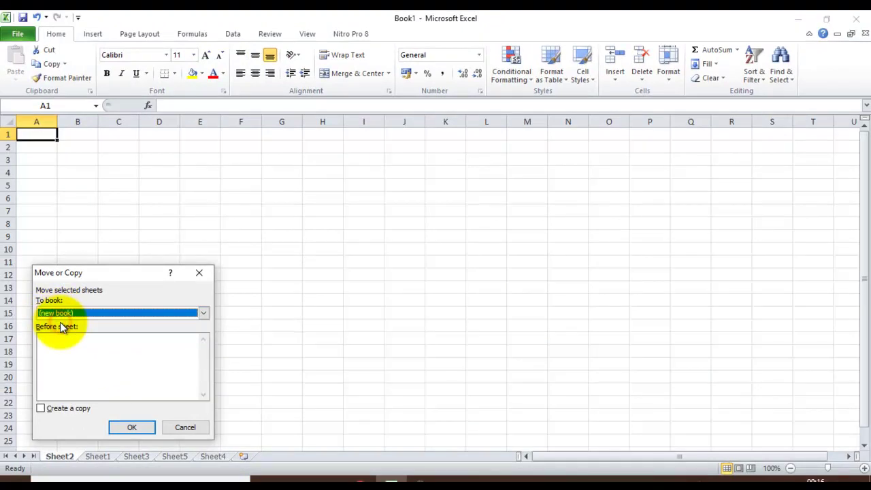
pyautogui.click(42, 408)
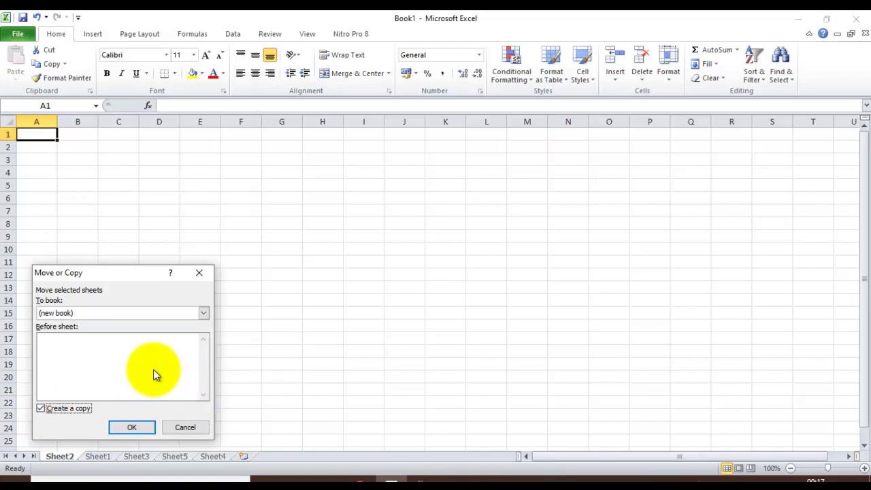
pyautogui.click(63, 410)
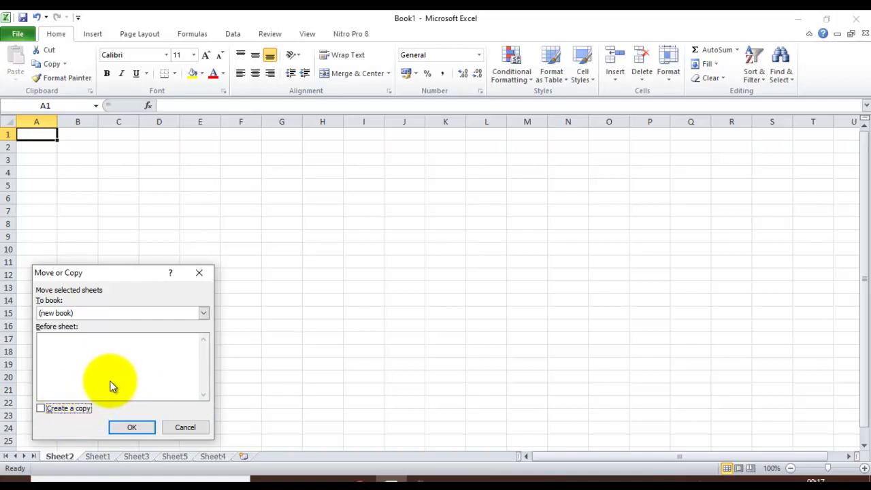
pyautogui.click(129, 428)
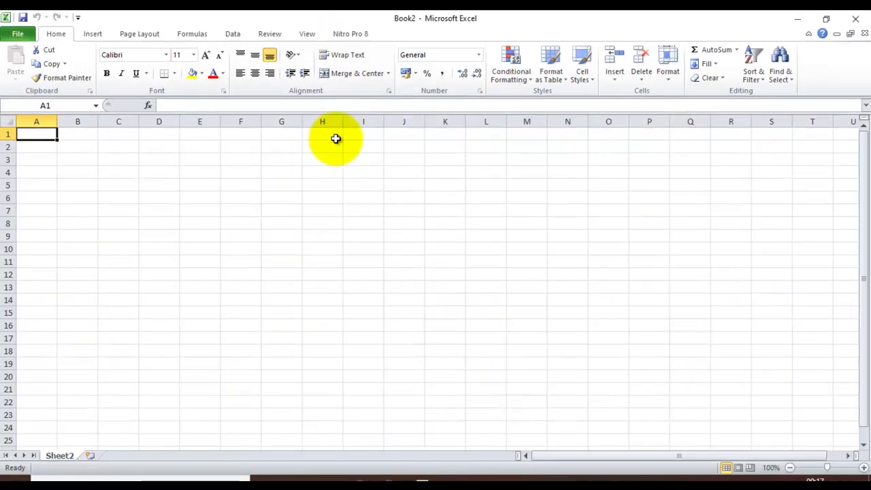
# - Move Sheet2 from Book2 back into Book1, placing it at the end of the sheets without creating a copy
pyautogui.rightClick(67, 457)
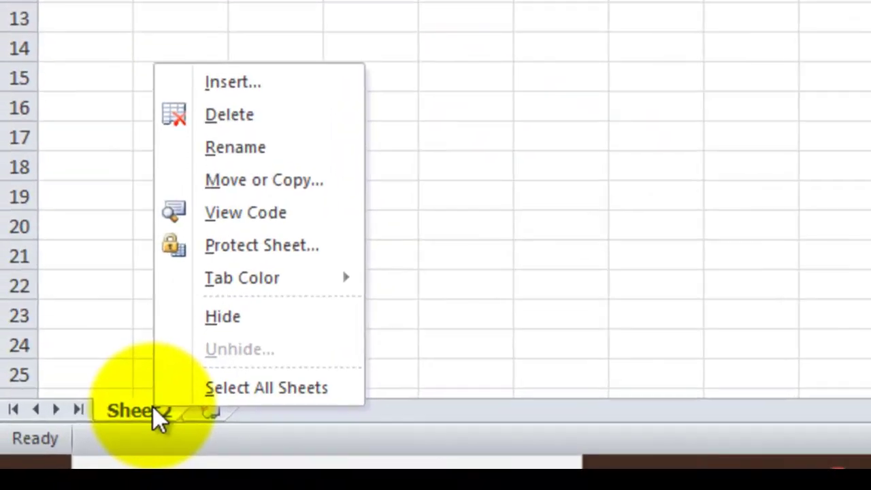
pyautogui.click(343, 173)
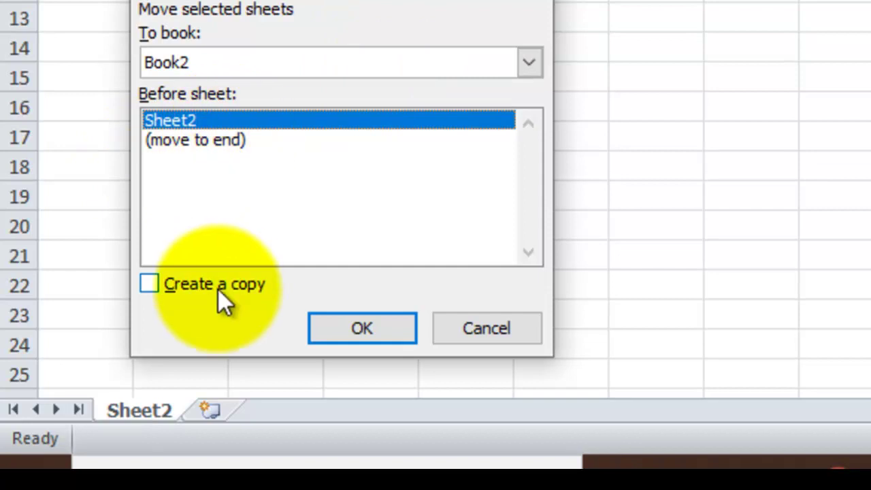
pyautogui.click(237, 67)
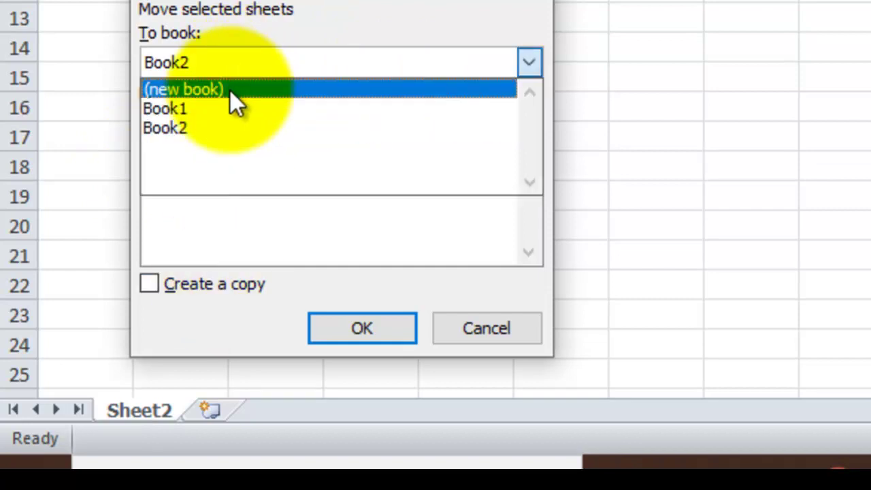
pyautogui.click(233, 109)
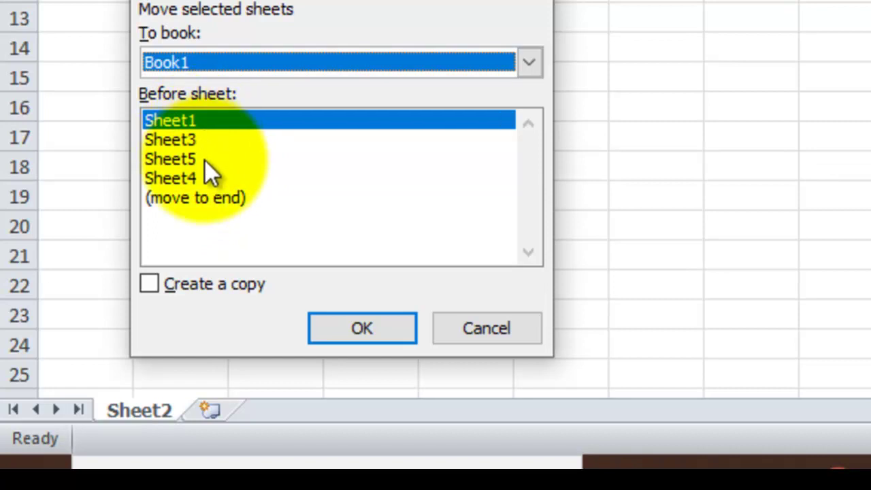
pyautogui.click(208, 198)
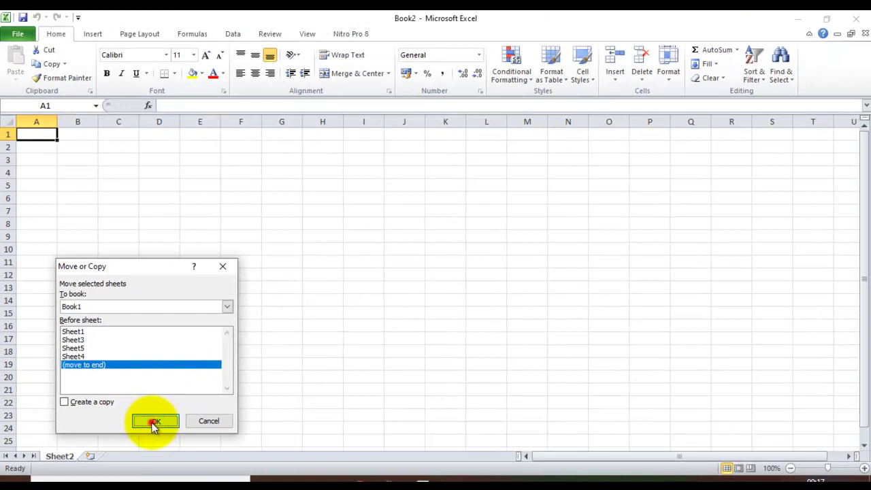
pyautogui.click(156, 422)
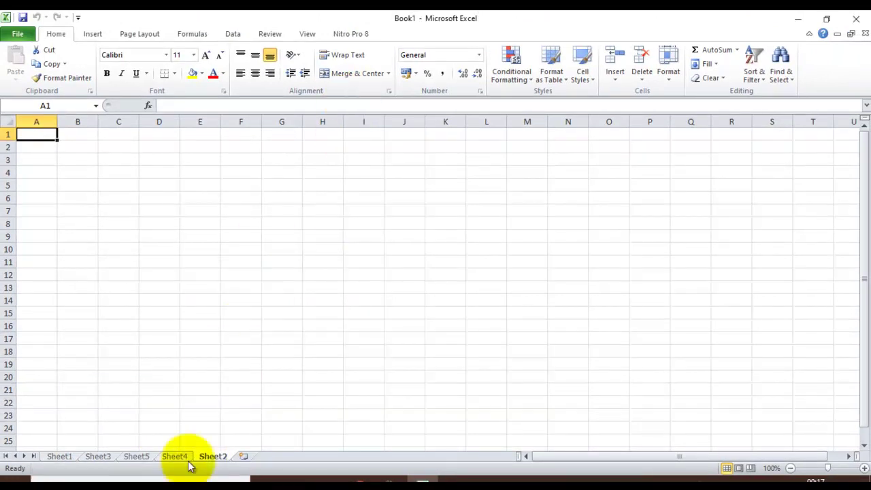
pyautogui.click(64, 459)
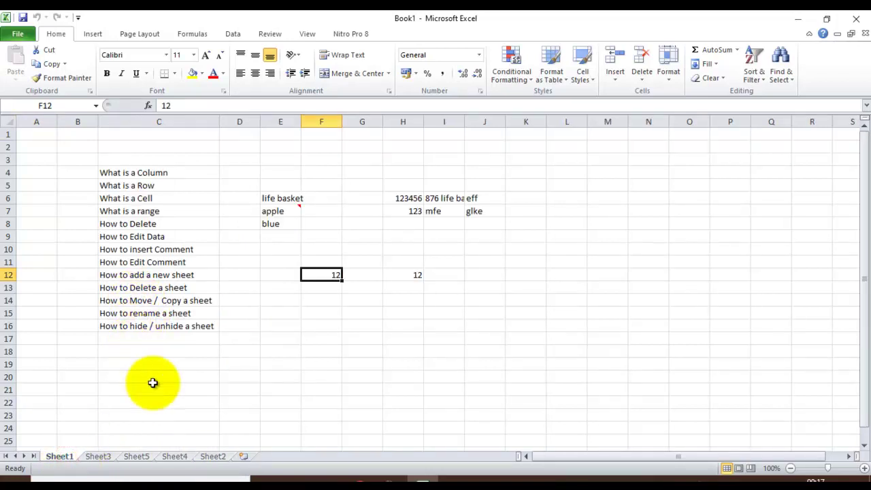
pyautogui.click(212, 456)
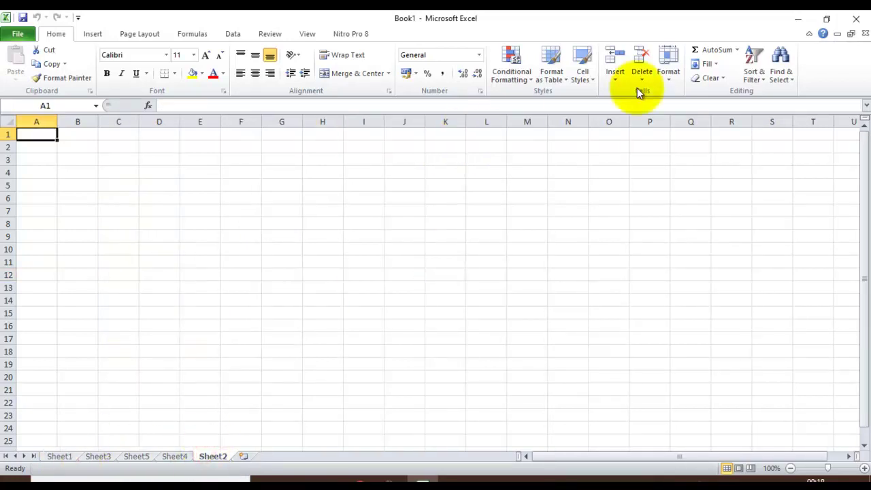
pyautogui.click(616, 77)
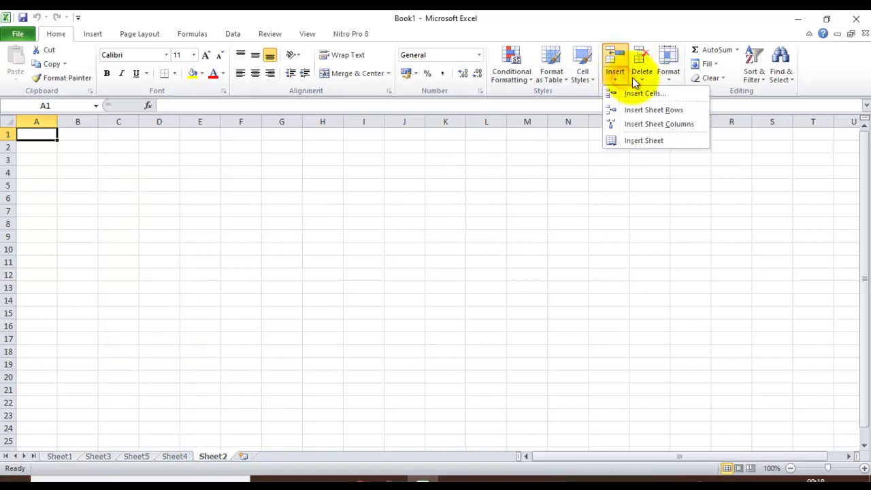
pyautogui.click(638, 80)
pyautogui.click(669, 77)
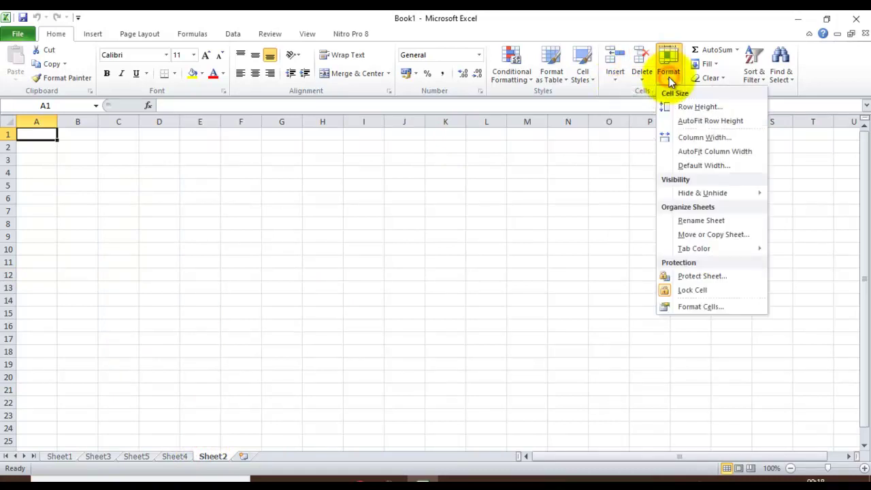
pyautogui.click(737, 234)
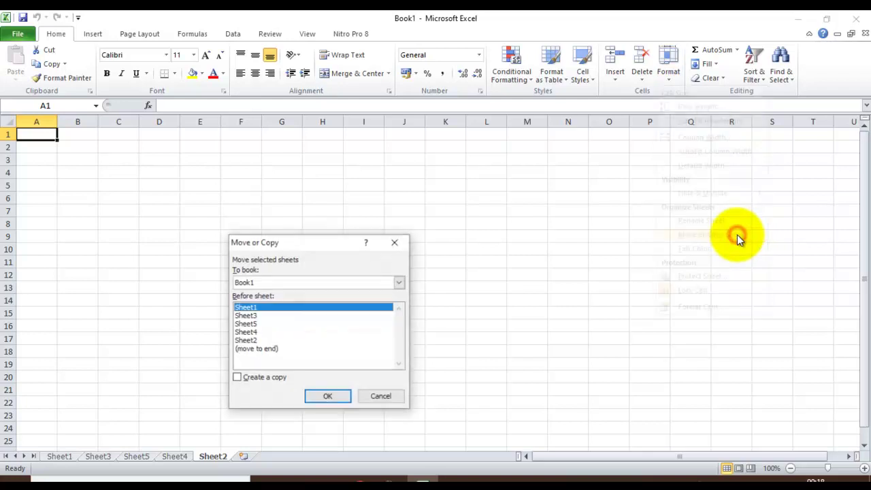
pyautogui.click(385, 396)
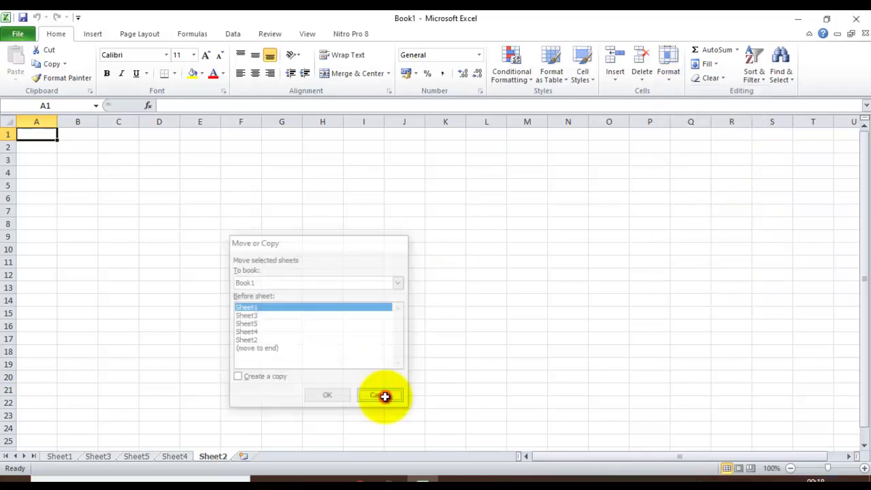
# - Rename the Sheet1 worksheet to "work profile"
pyautogui.click(65, 457)
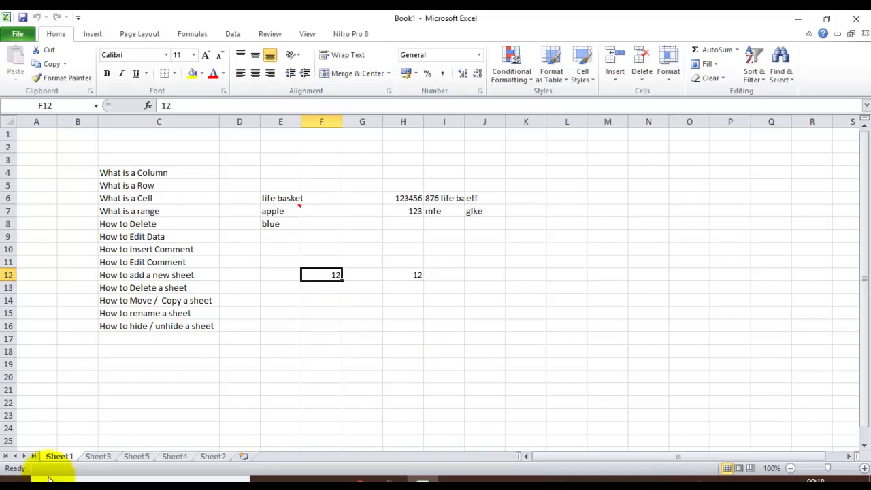
pyautogui.rightClick(56, 458)
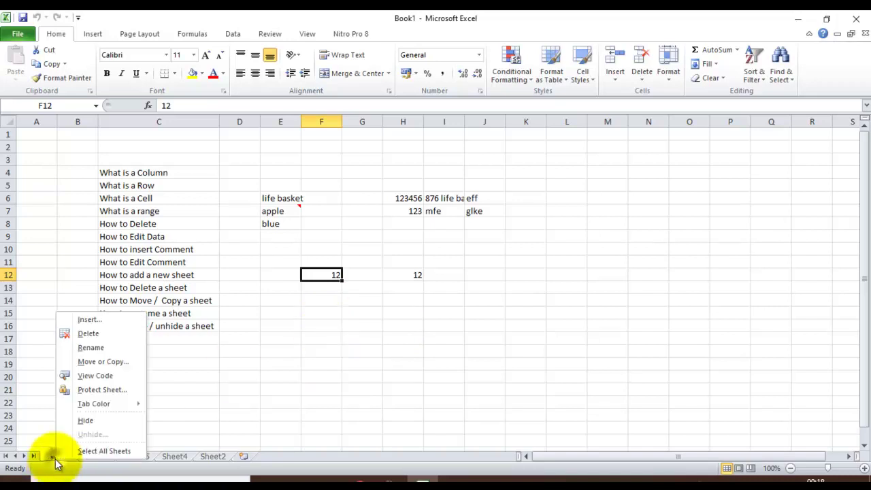
pyautogui.click(101, 348)
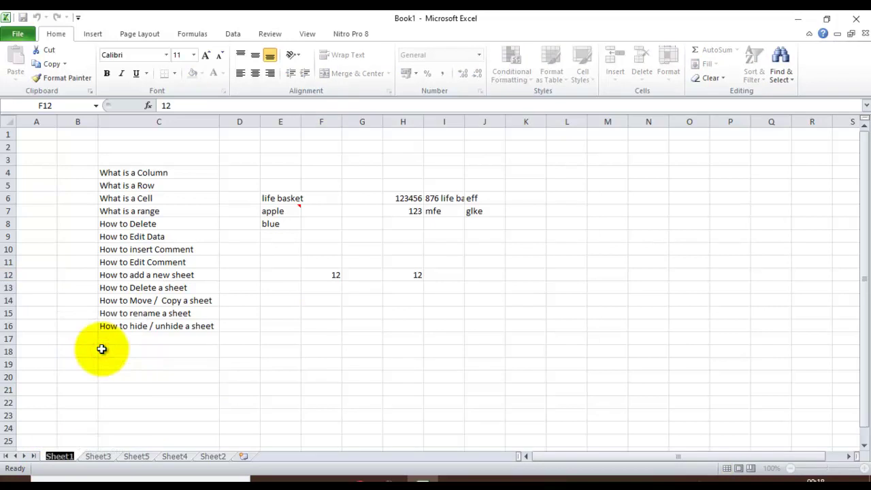
pyautogui.write('wor')
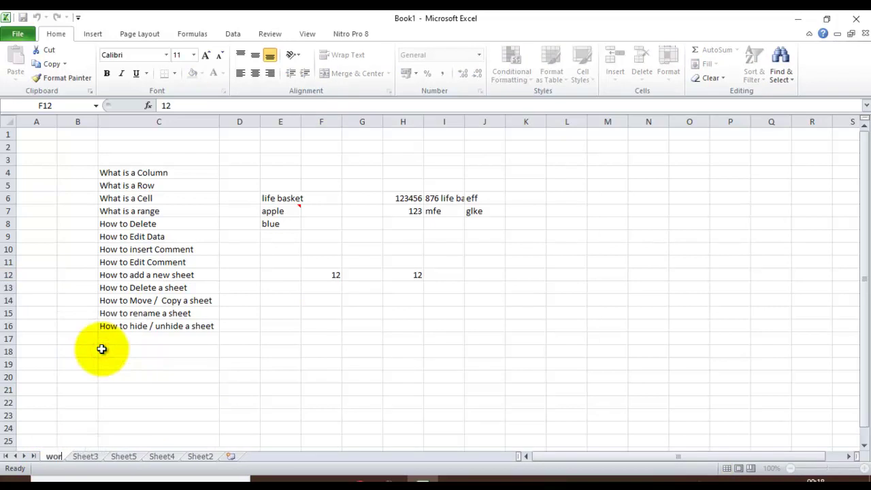
pyautogui.write('k profile')
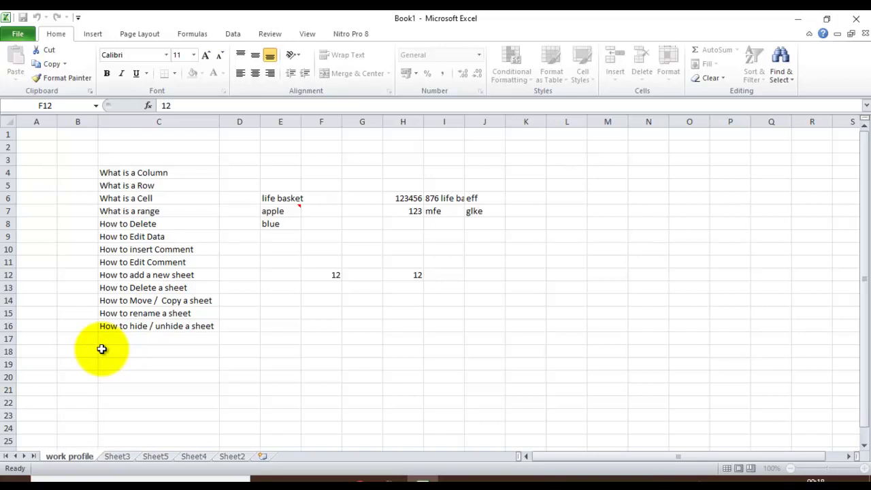
pyautogui.press('Return')
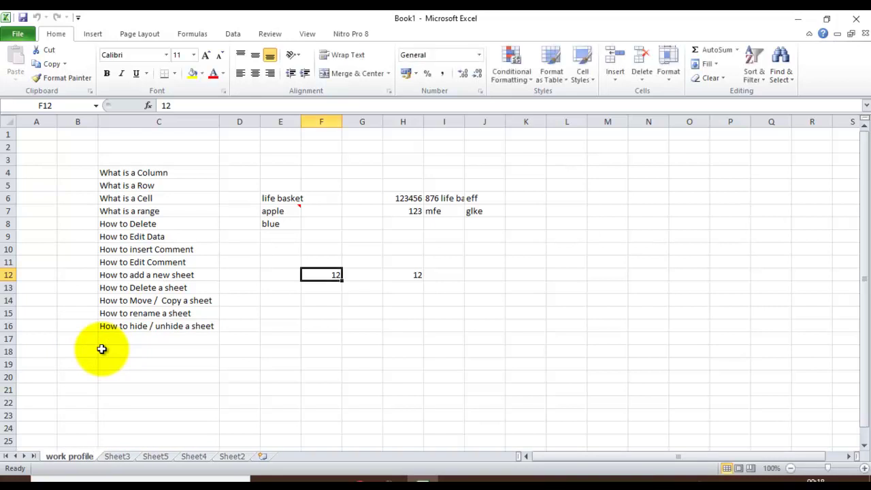
pyautogui.doubleClick(71, 459)
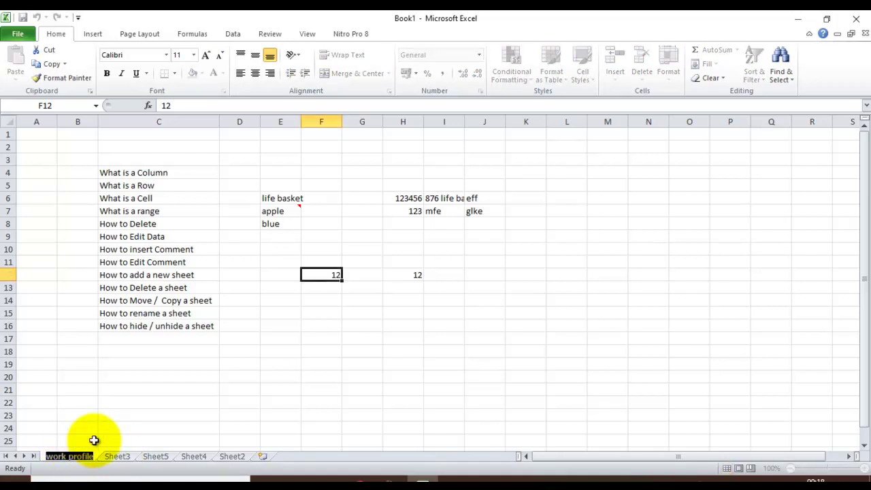
pyautogui.press('Return')
pyautogui.rightClick(81, 460)
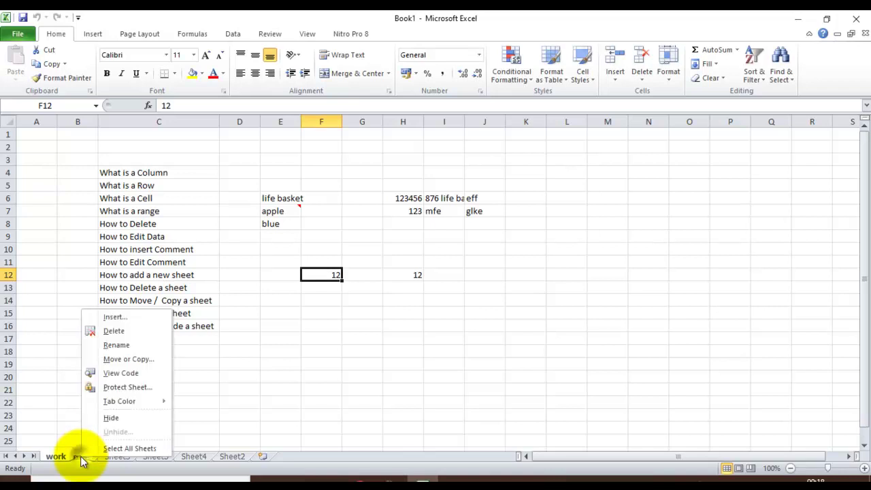
pyautogui.click(120, 345)
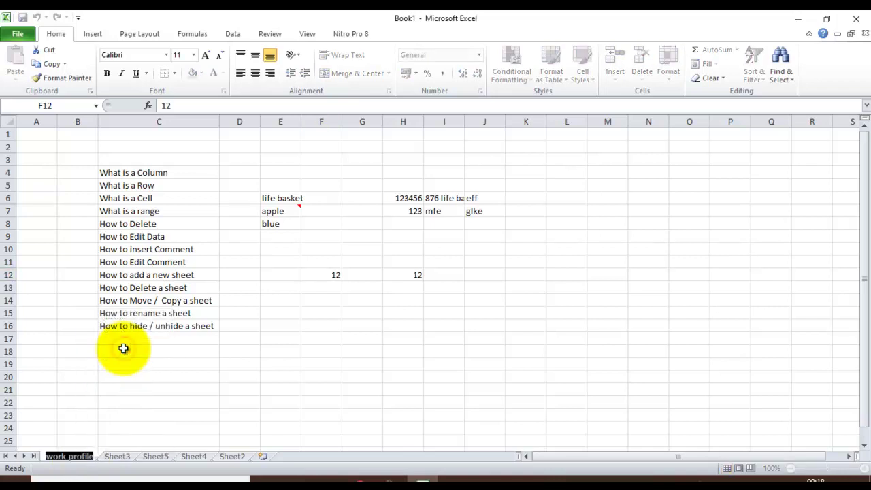
pyautogui.press('Return')
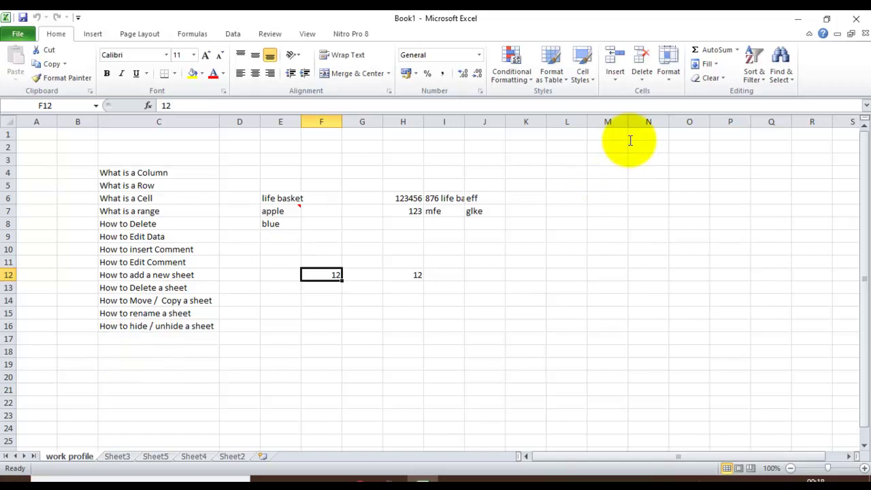
# - Open the work profile sheet's name for editing and accept the existing name
pyautogui.click(666, 68)
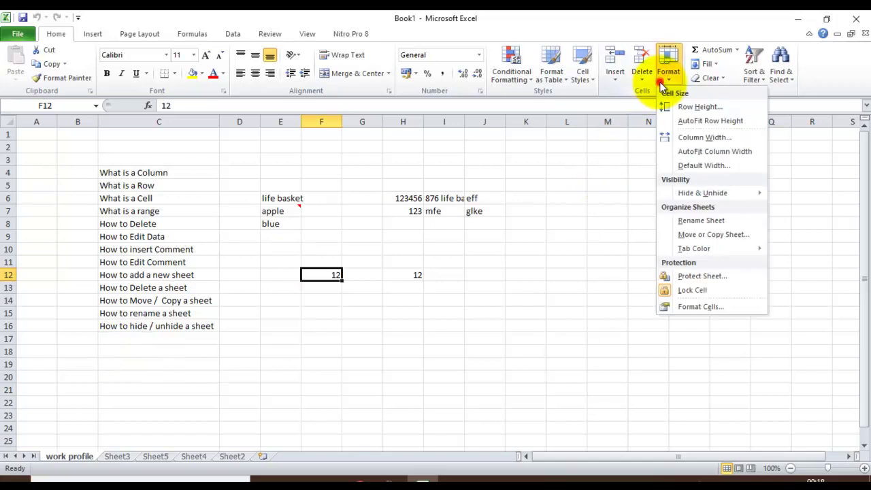
pyautogui.click(678, 220)
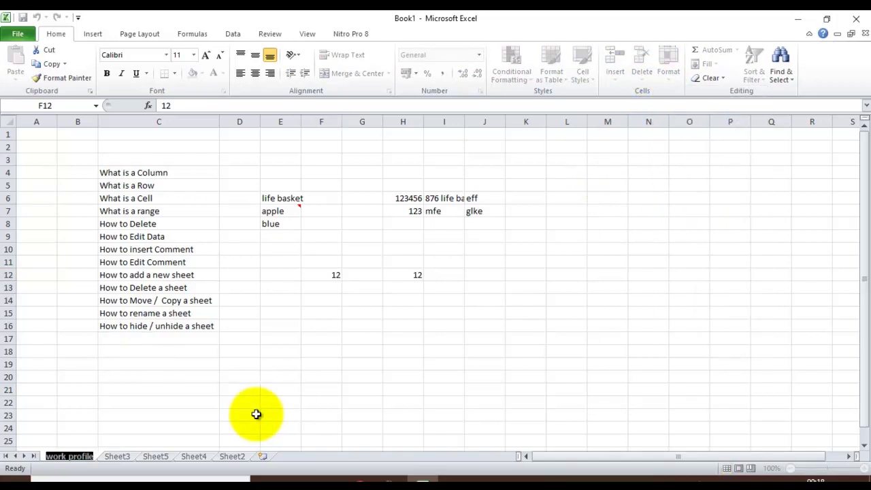
pyautogui.press('End')
pyautogui.press('Return')
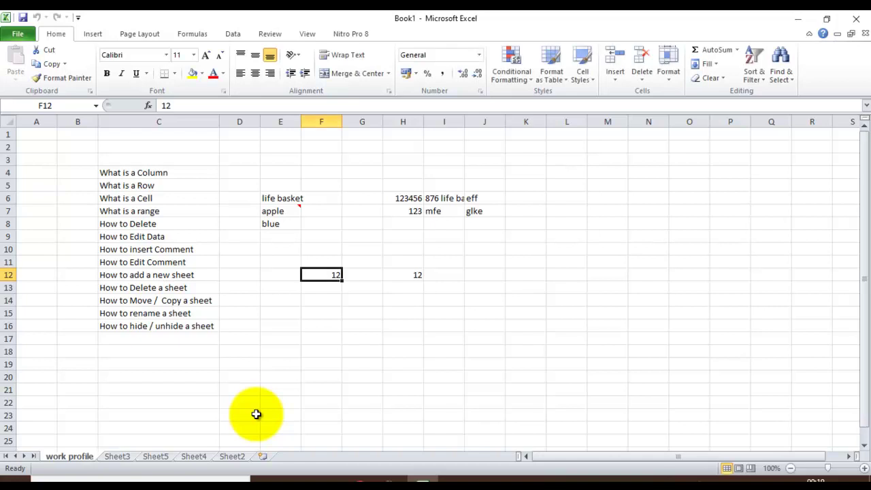
# - Rename the Sheet3 worksheet to "life basket"
pyautogui.click(117, 456)
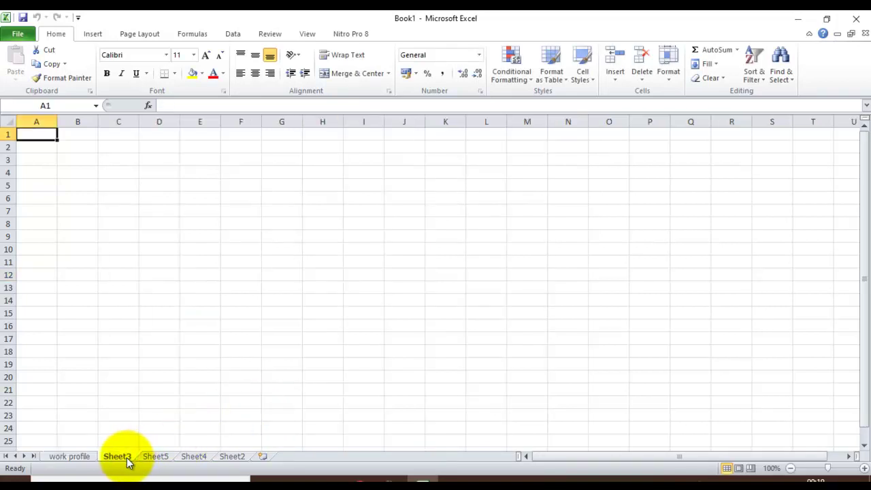
pyautogui.rightClick(128, 460)
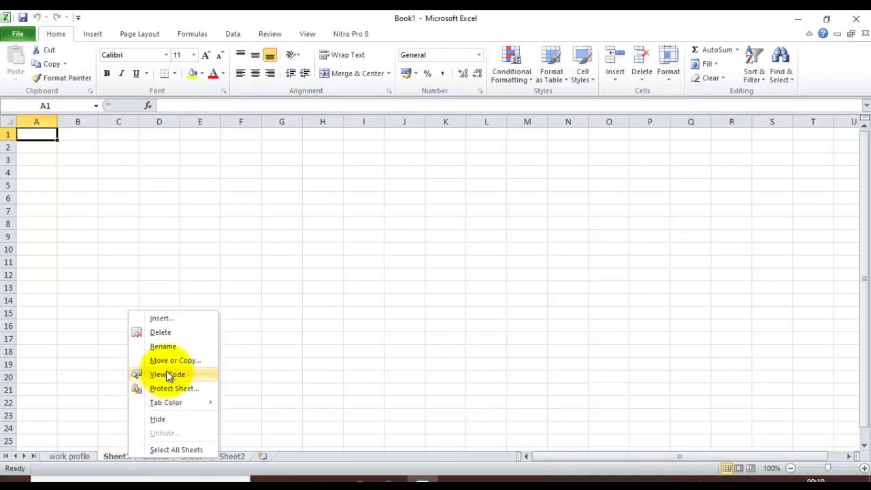
pyautogui.click(164, 351)
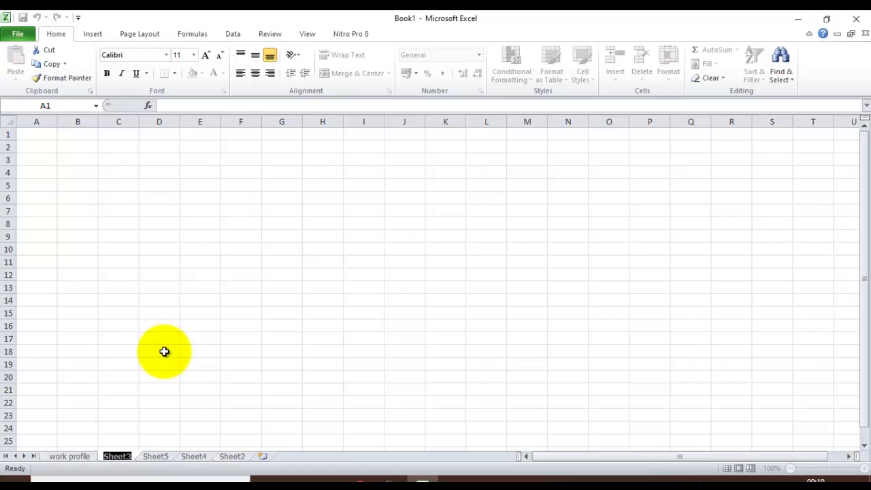
pyautogui.write('life')
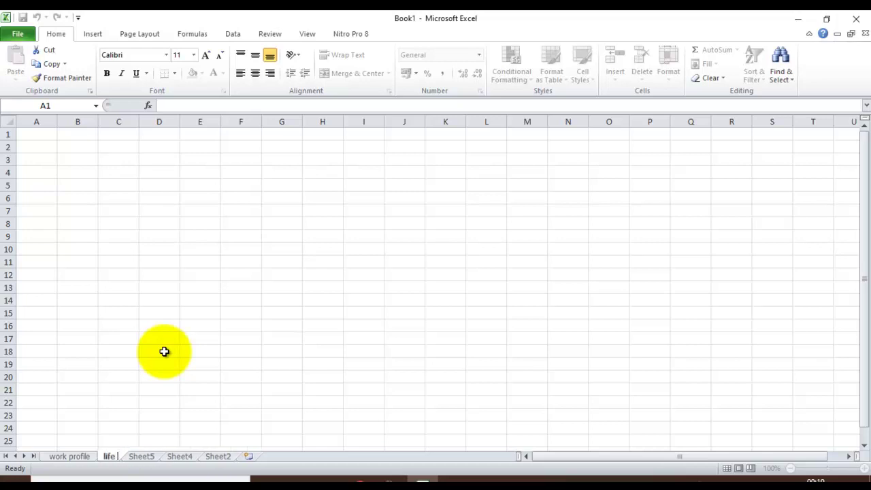
pyautogui.write(' basket')
pyautogui.press('Return')
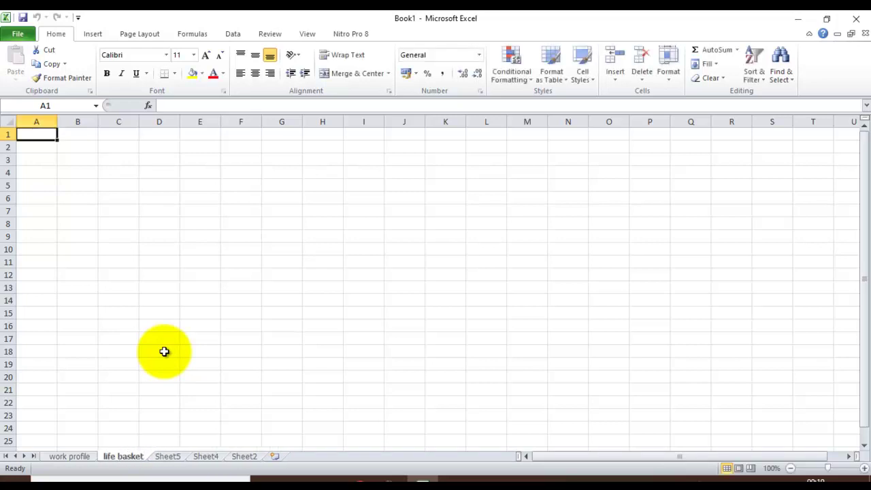
# - Select cell C16 on the work profile sheet and give its sheet tab a light lavender colour from the extended palette
pyautogui.click(79, 460)
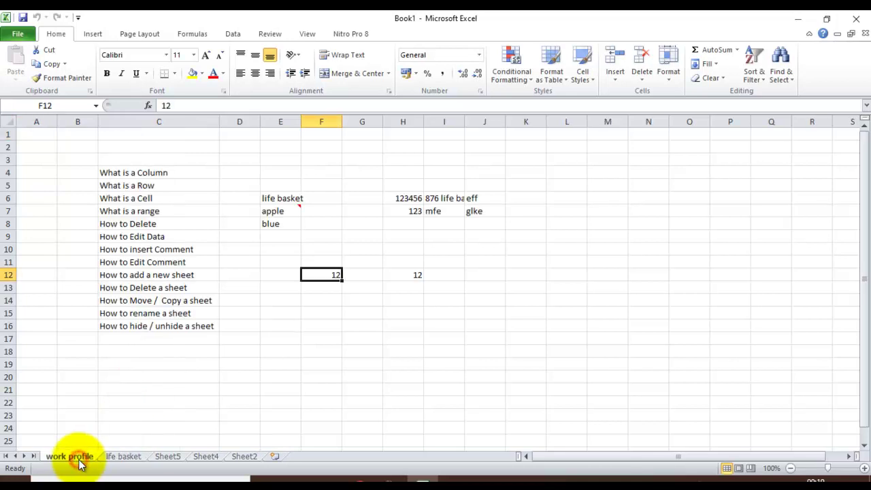
pyautogui.click(173, 330)
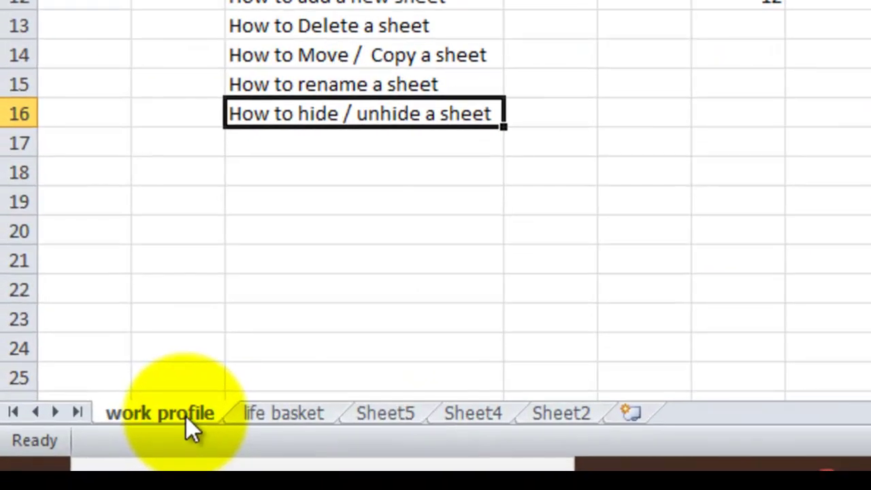
pyautogui.rightClick(186, 417)
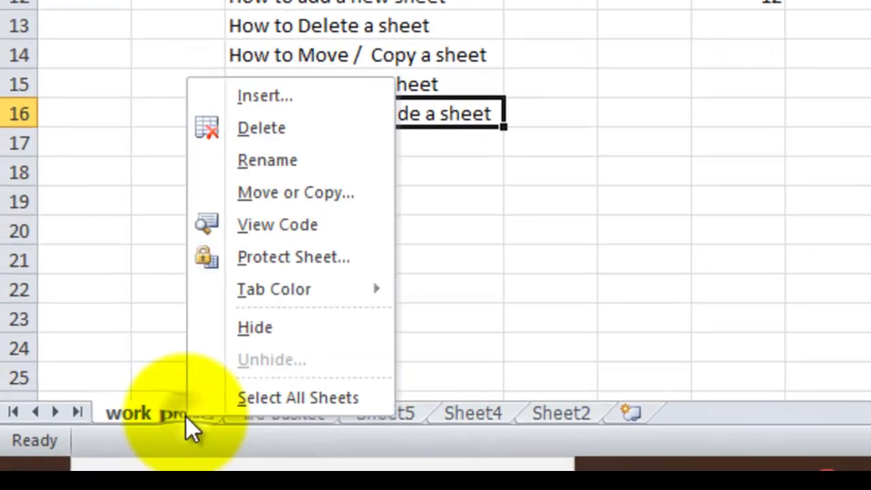
pyautogui.moveTo(325, 289)
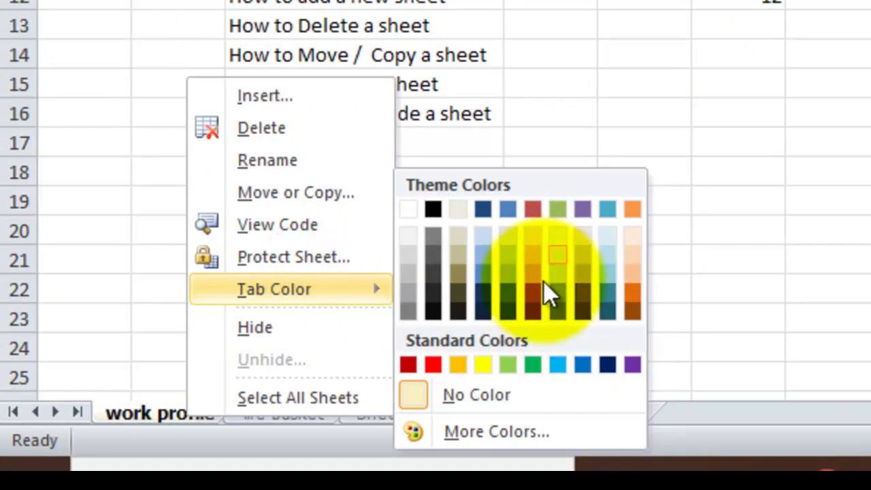
pyautogui.click(468, 433)
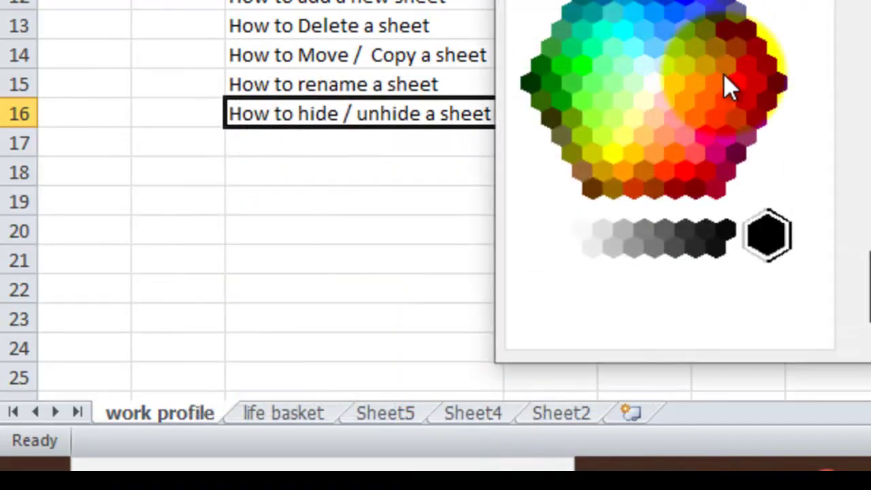
pyautogui.doubleClick(687, 76)
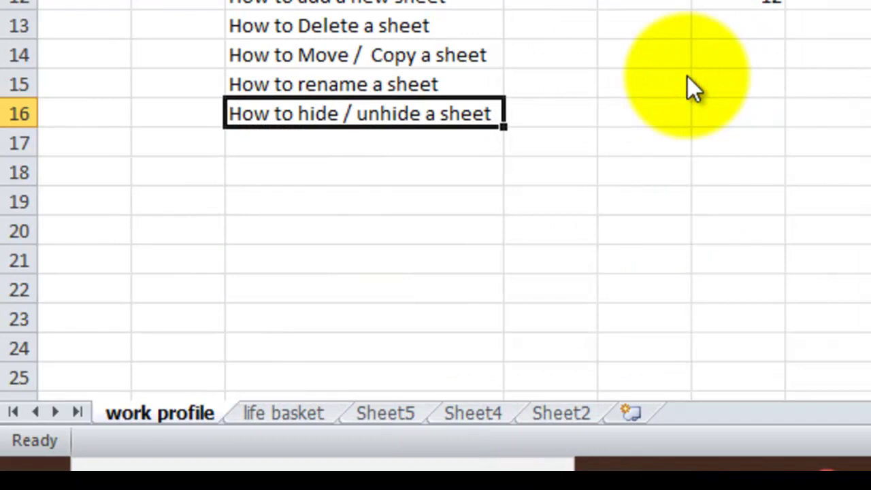
# - Change the work profile sheet's tab colour to the red theme colour
pyautogui.rightClick(208, 409)
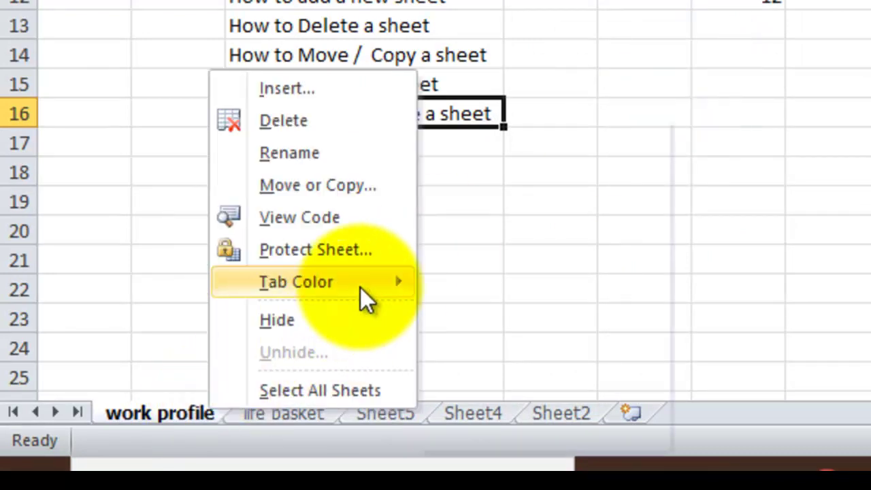
pyautogui.moveTo(361, 288)
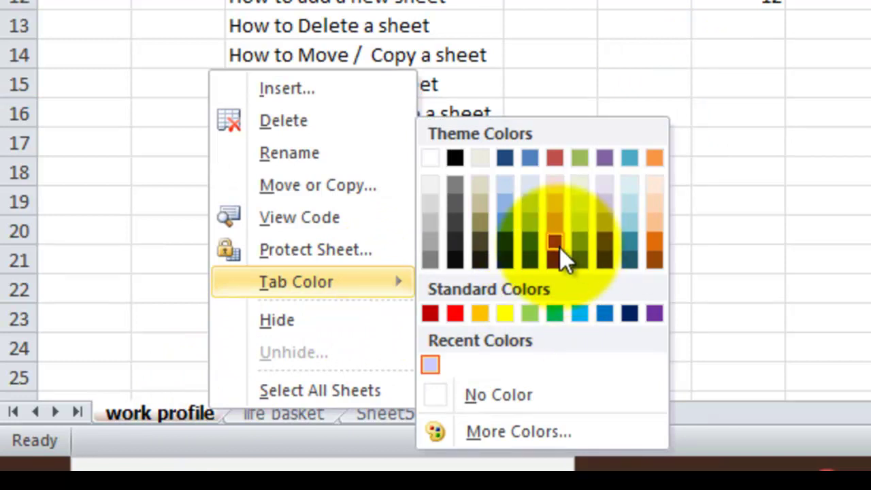
pyautogui.click(555, 159)
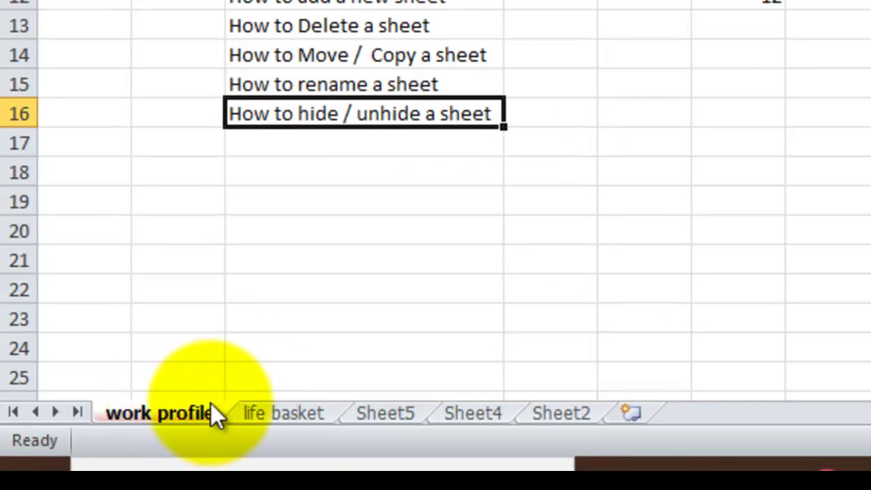
# - Set the life basket sheet's tab colour to the green theme colour
pyautogui.click(272, 410)
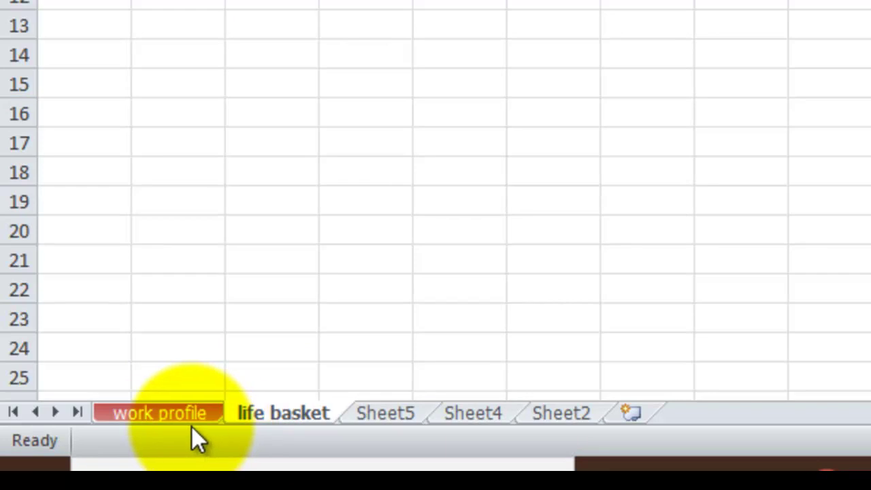
pyautogui.rightClick(274, 412)
pyautogui.click(274, 412)
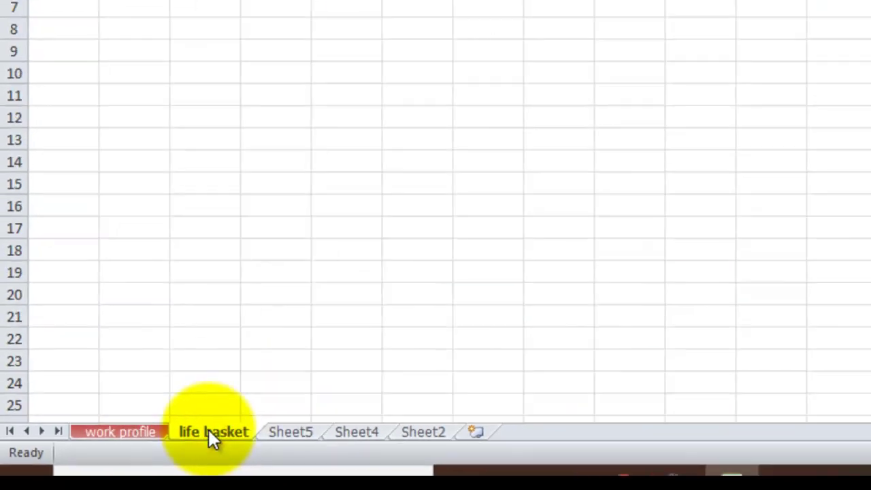
pyautogui.click(672, 72)
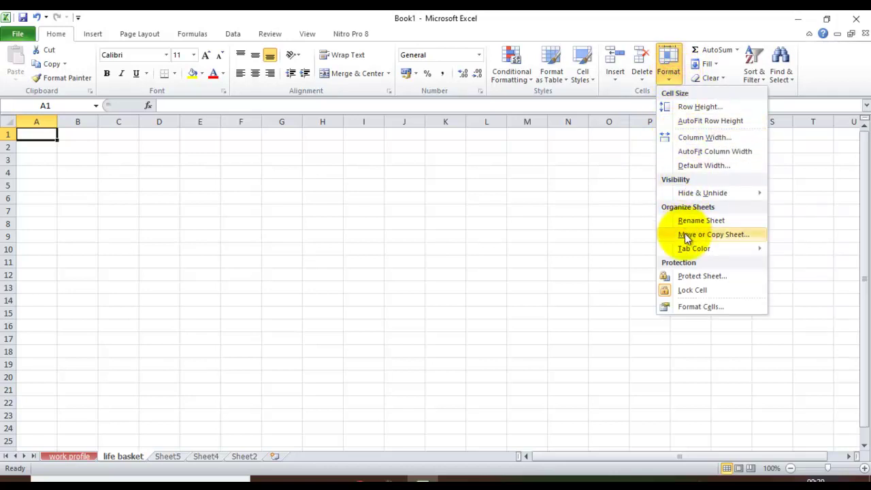
pyautogui.moveTo(685, 248)
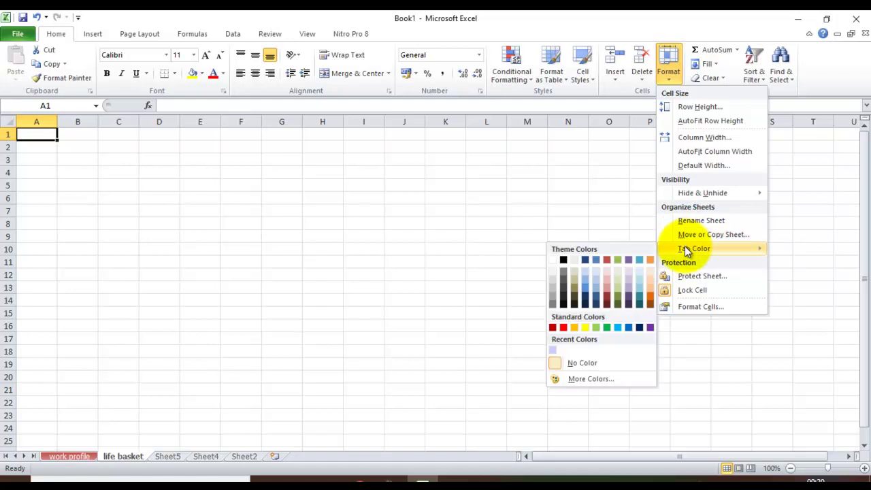
pyautogui.click(618, 259)
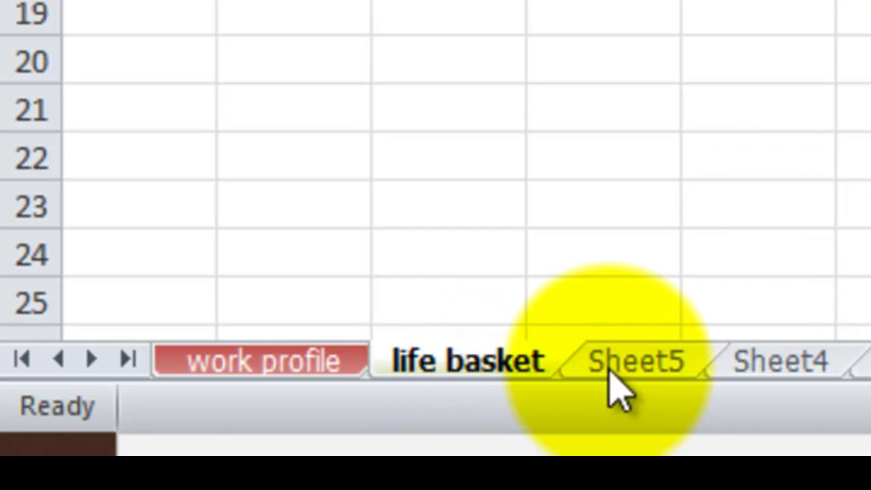
# - Switch between the Sheet5, life basket and work profile sheets to compare how their tab colours display
pyautogui.click(600, 374)
pyautogui.click(481, 380)
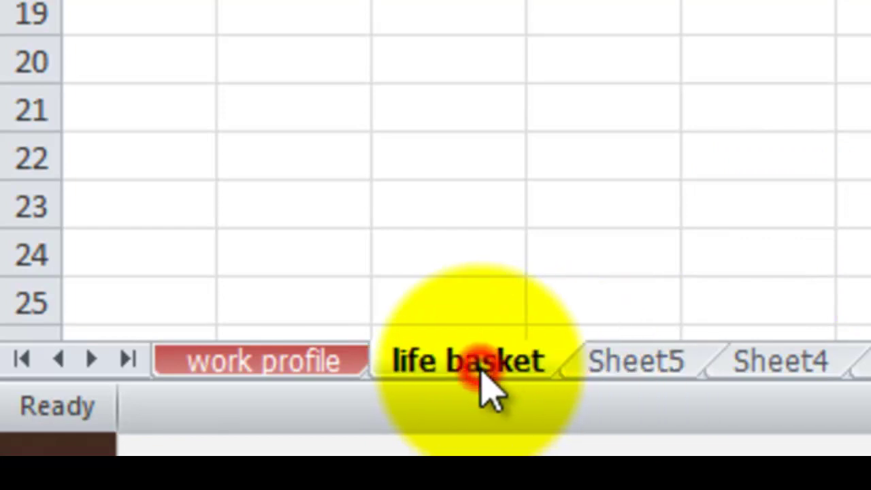
pyautogui.click(253, 367)
pyautogui.click(485, 353)
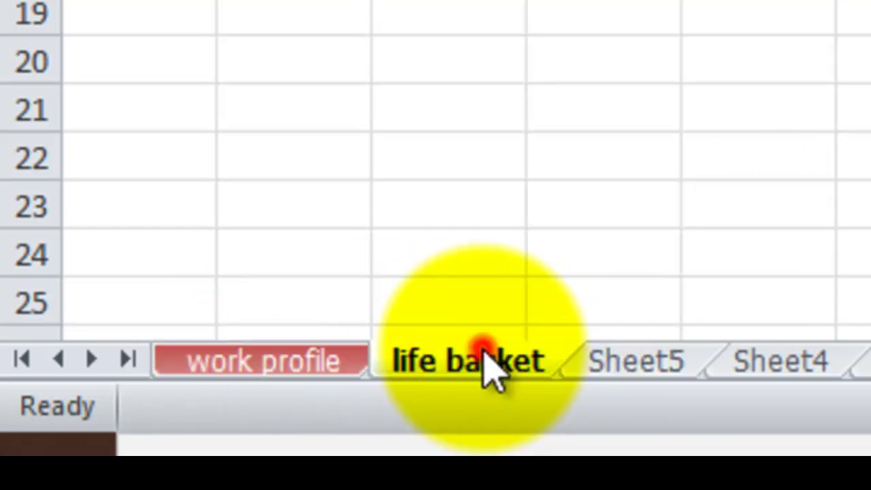
pyautogui.click(606, 381)
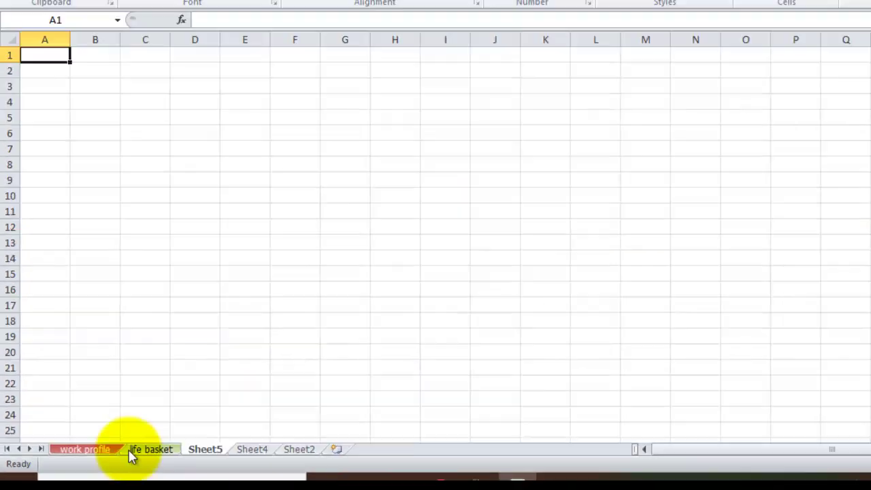
pyautogui.click(91, 457)
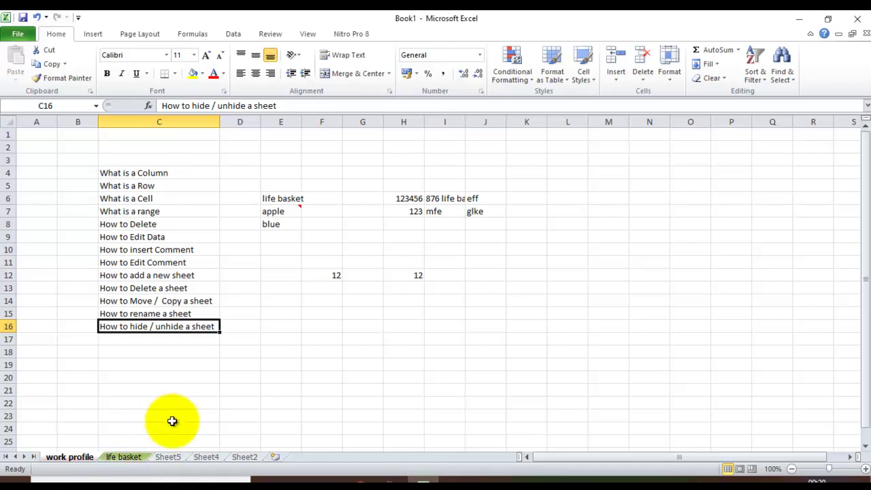
# - Hide the Sheet5 worksheet
pyautogui.click(167, 459)
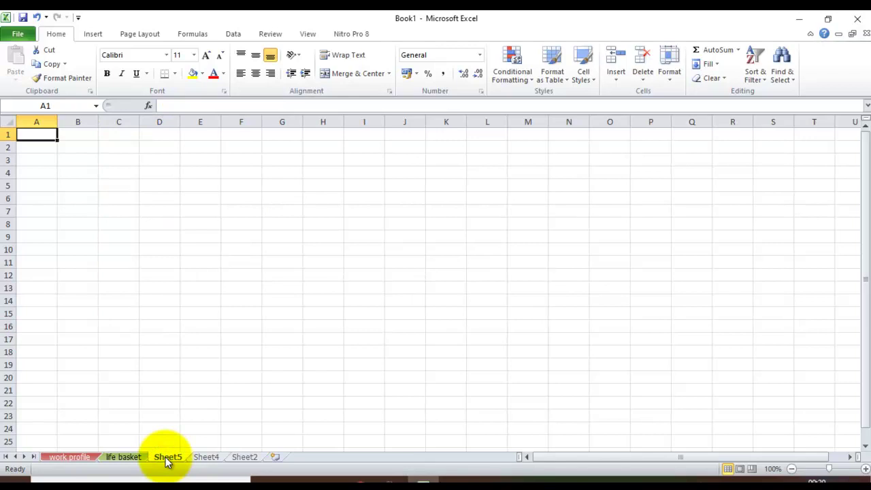
pyautogui.rightClick(167, 460)
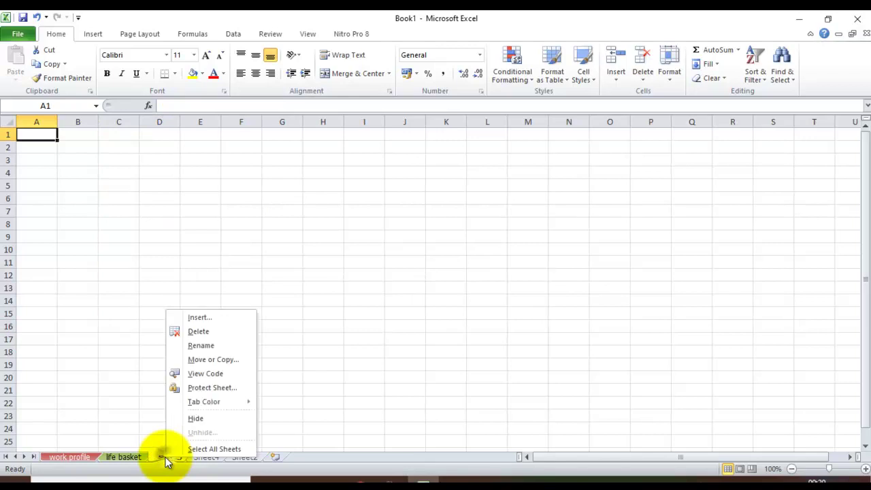
pyautogui.click(206, 421)
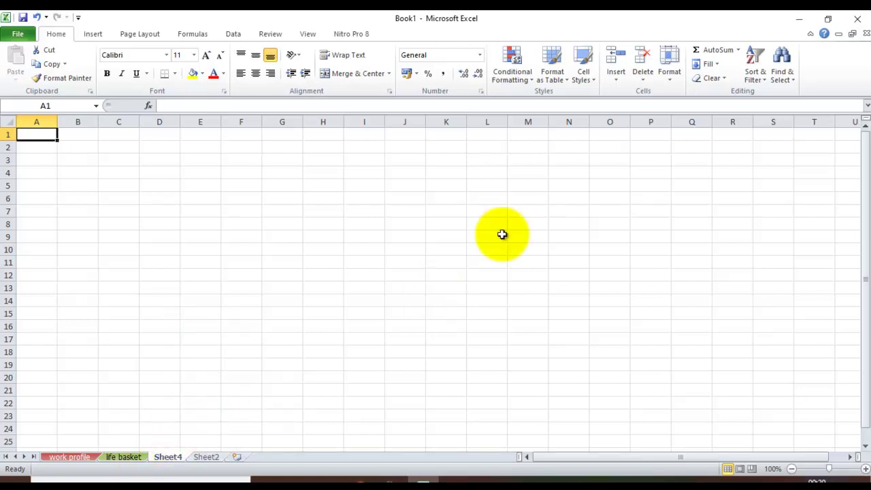
# - Hide the Sheet4 worksheet
pyautogui.click(670, 78)
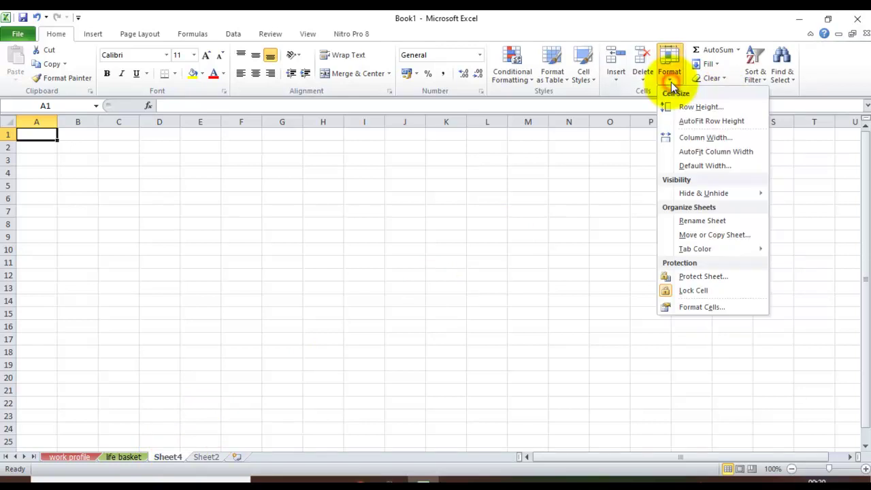
pyautogui.moveTo(699, 192)
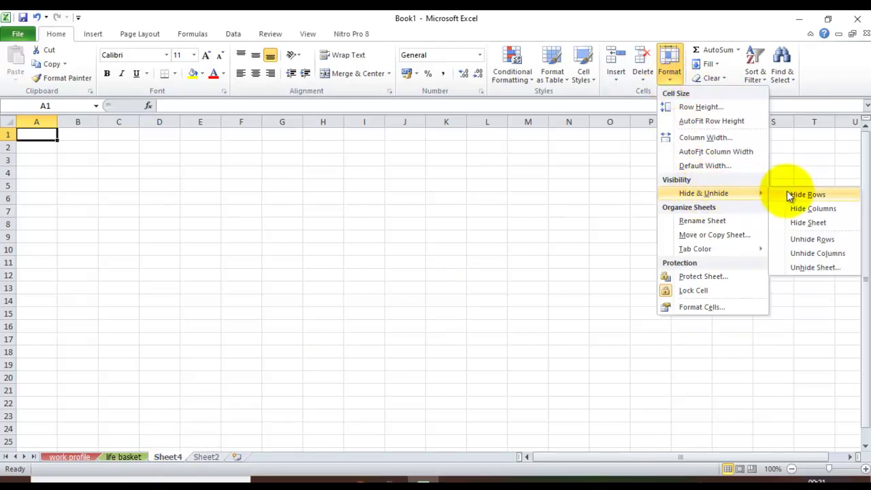
pyautogui.click(795, 227)
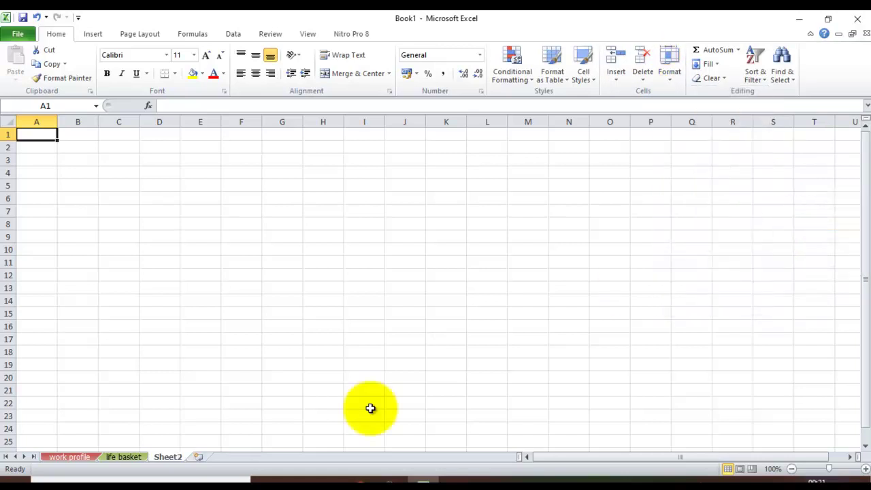
# - Insert a new worksheet after Sheet2 and hide it
pyautogui.click(196, 459)
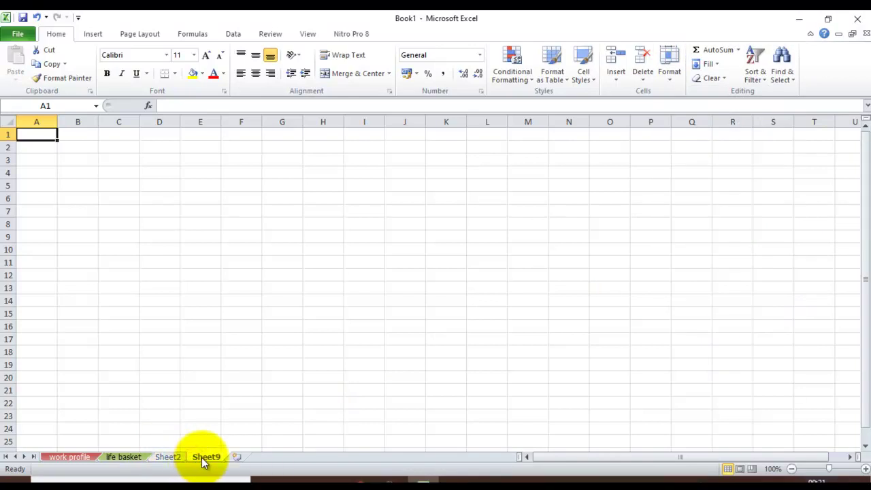
pyautogui.rightClick(204, 461)
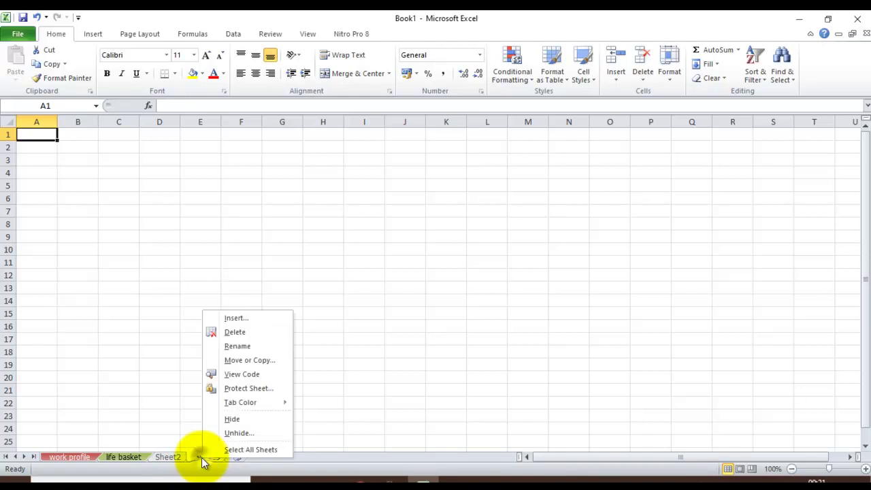
pyautogui.click(230, 419)
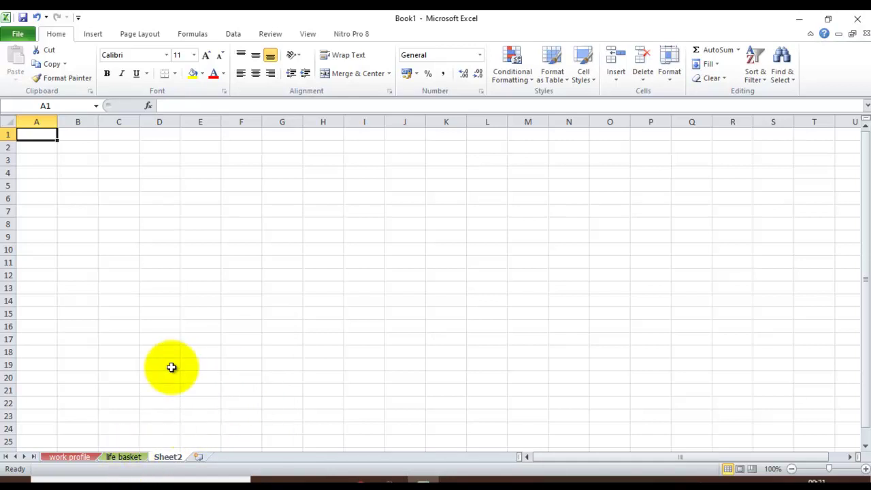
# - Unhide the Sheet9 worksheet
pyautogui.click(117, 457)
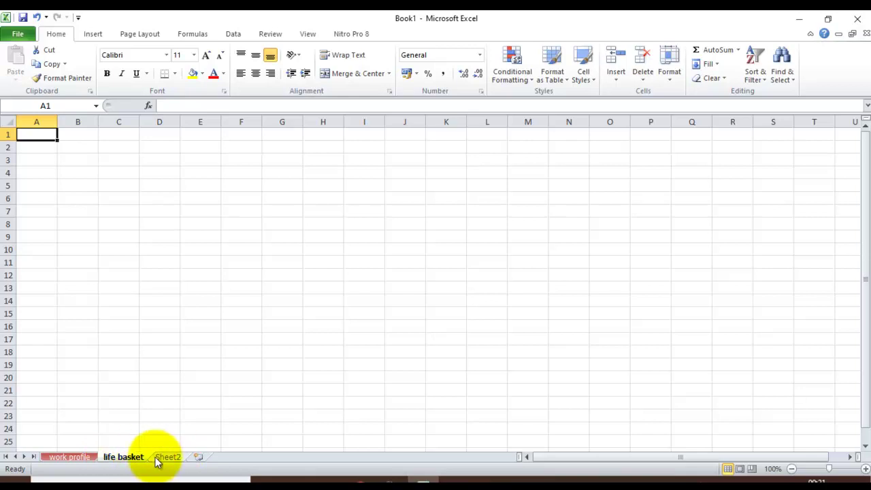
pyautogui.click(76, 460)
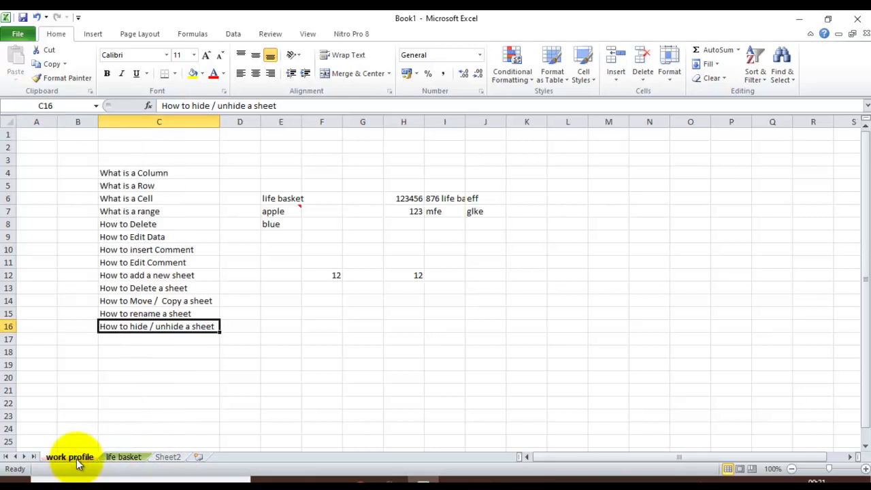
pyautogui.rightClick(78, 464)
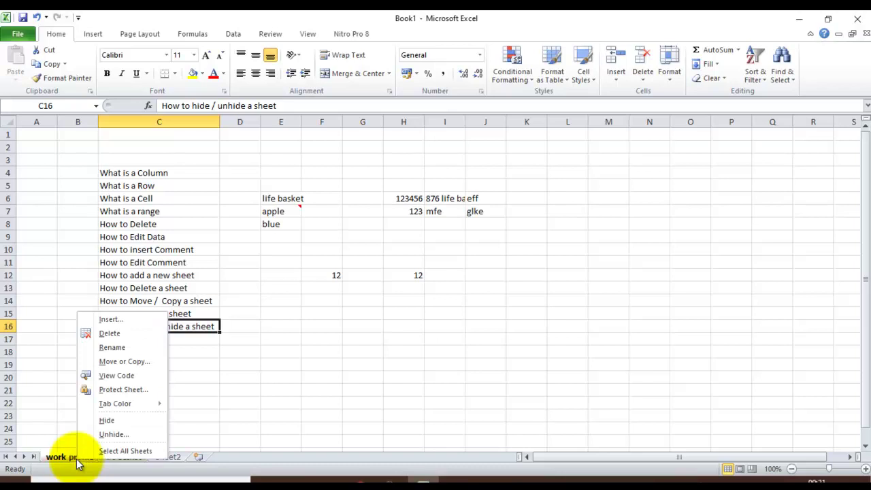
pyautogui.click(113, 436)
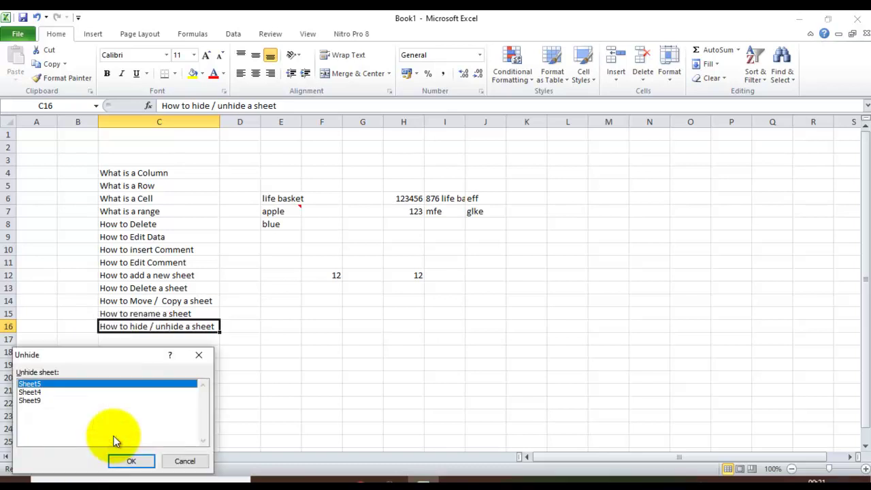
pyautogui.click(30, 392)
pyautogui.press('Down')
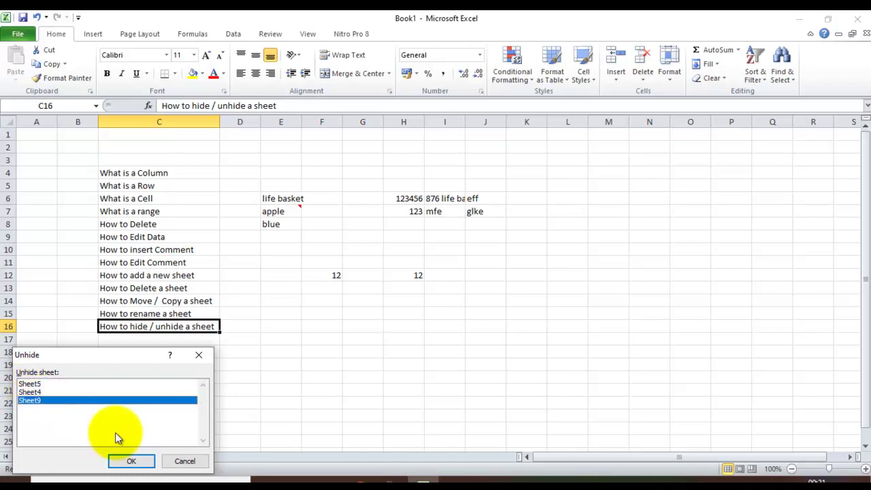
pyautogui.doubleClick(62, 403)
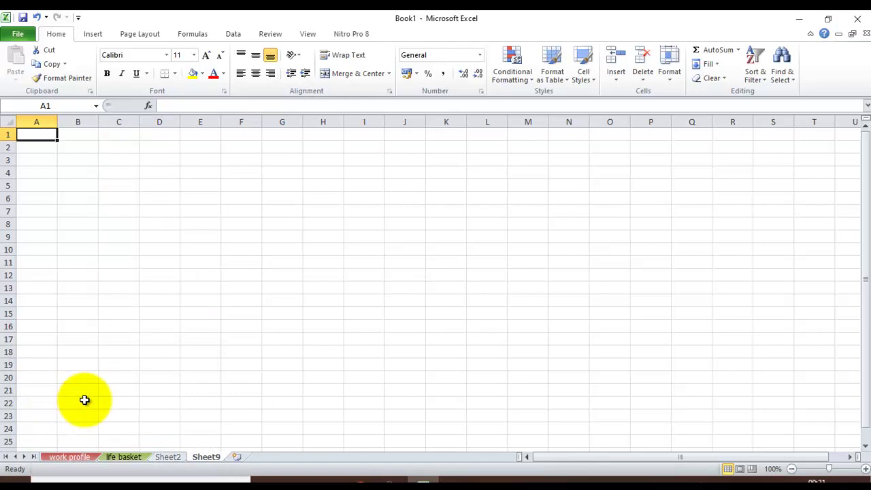
# - Unhide the Sheet4 worksheet
pyautogui.rightClick(88, 458)
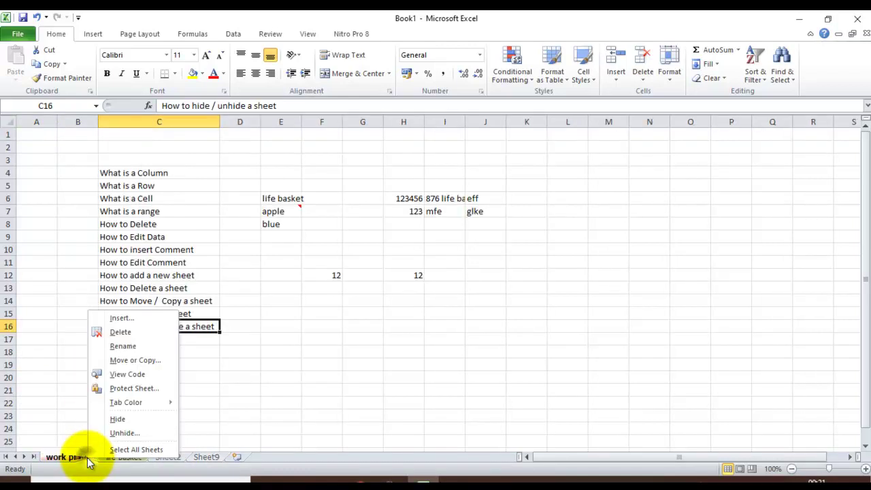
pyautogui.click(130, 430)
pyautogui.click(73, 391)
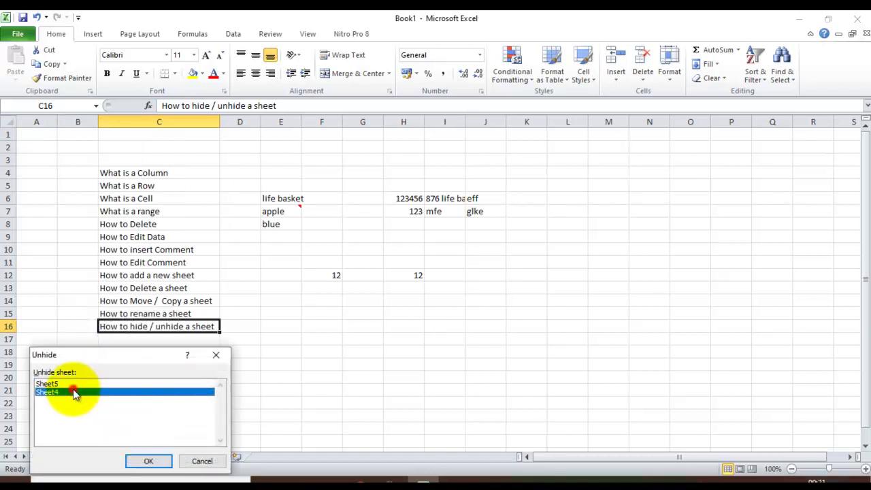
pyautogui.click(149, 461)
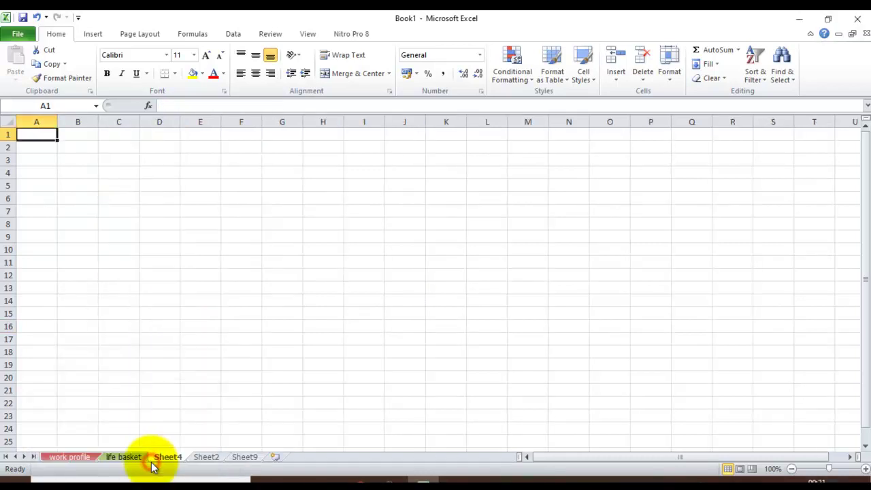
# - Unhide the Sheet5 worksheet through the cell format visibility options
pyautogui.click(672, 83)
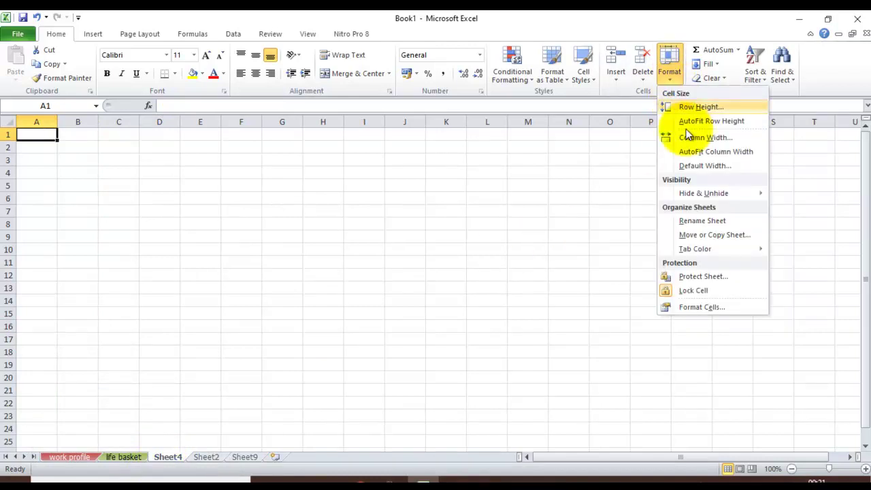
pyautogui.moveTo(701, 192)
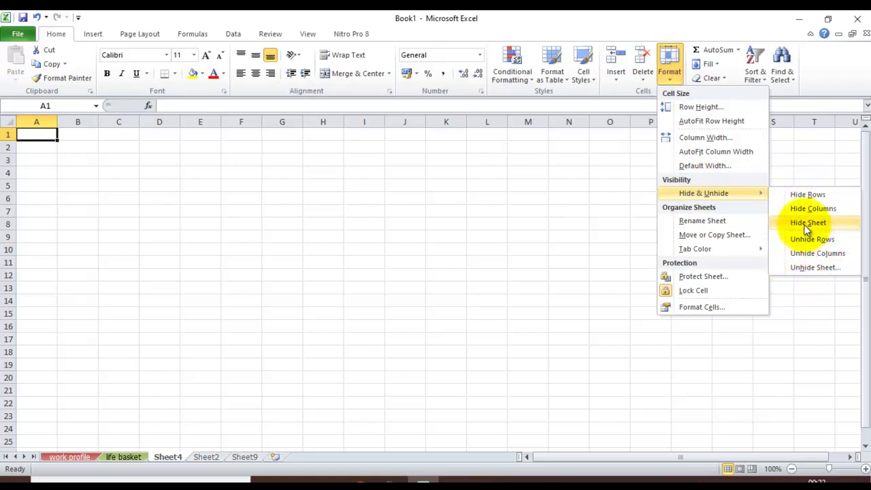
pyautogui.click(810, 267)
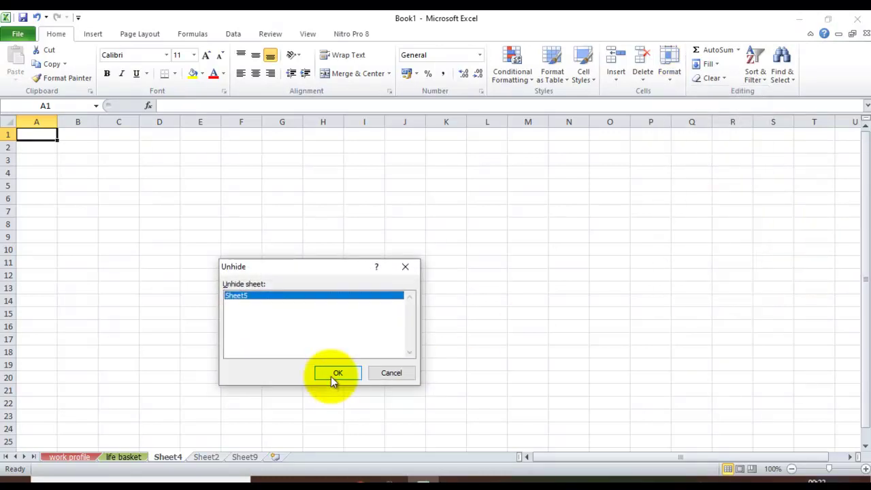
pyautogui.click(333, 374)
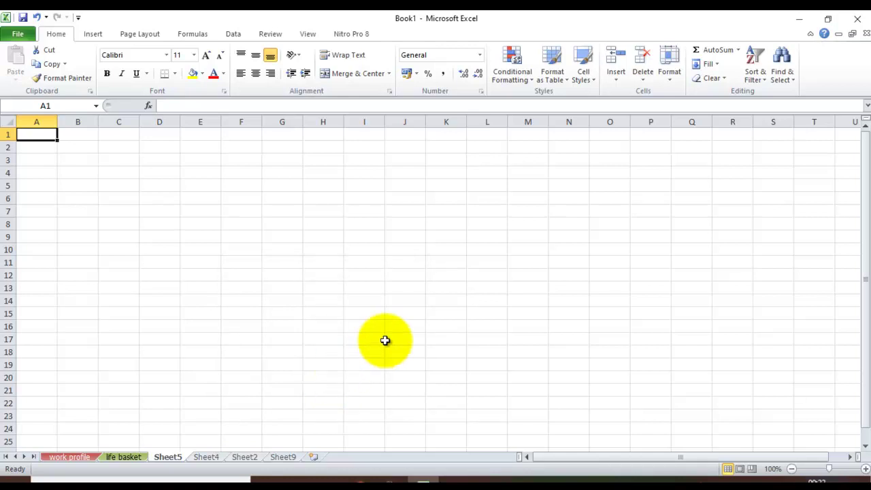
# - On the work profile sheet, enter 12, 123, 1232 and 121 in cells D4 to D7
pyautogui.click(126, 457)
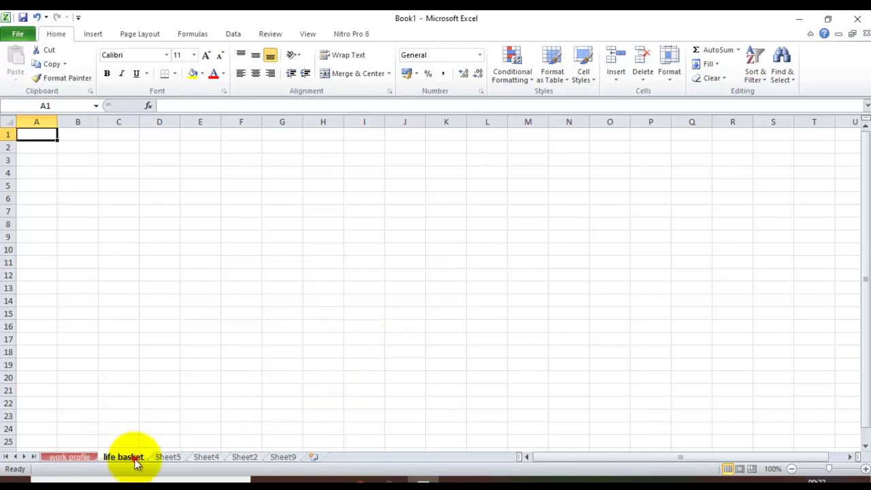
pyautogui.click(74, 457)
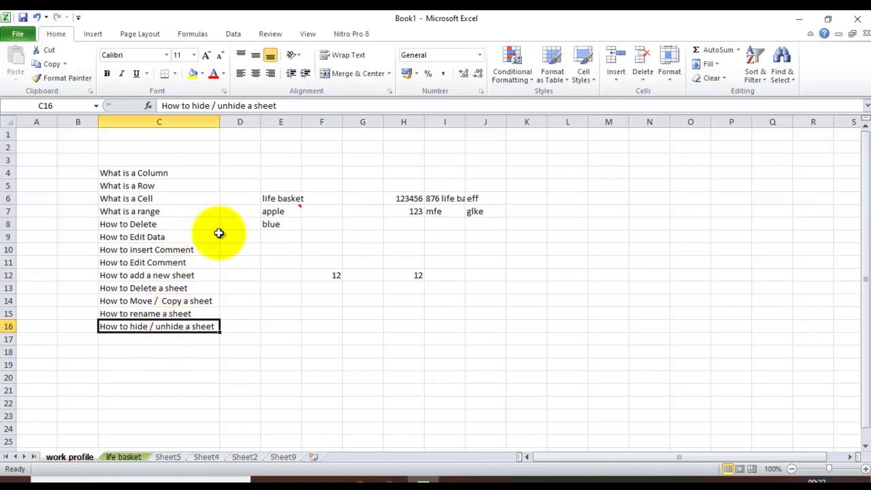
pyautogui.click(239, 172)
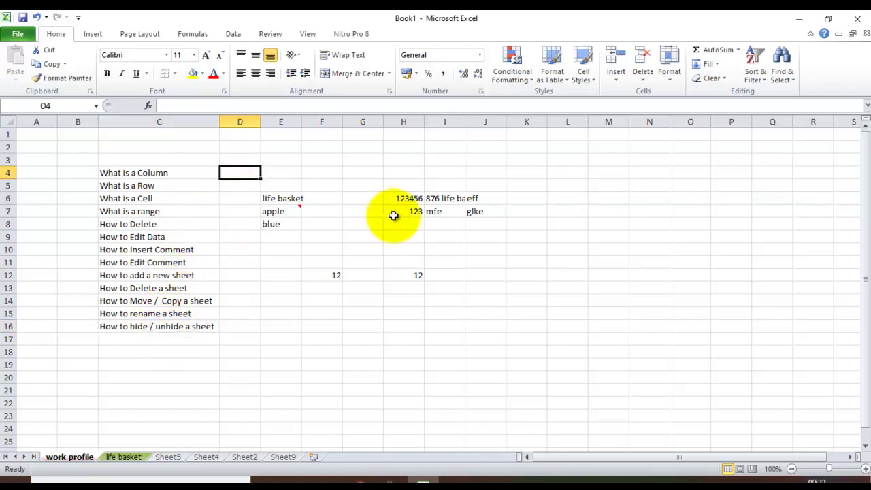
pyautogui.write('12')
pyautogui.press('Return')
pyautogui.write('123')
pyautogui.press('Return')
pyautogui.write('1')
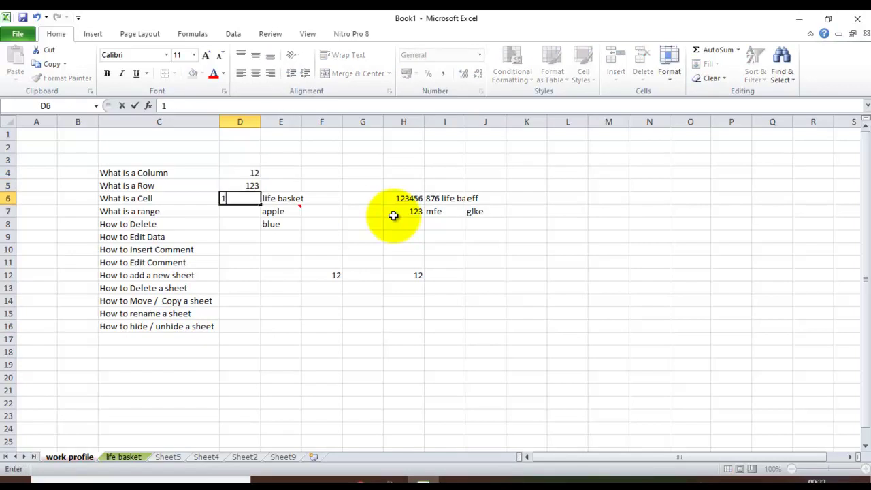
pyautogui.press('Return')
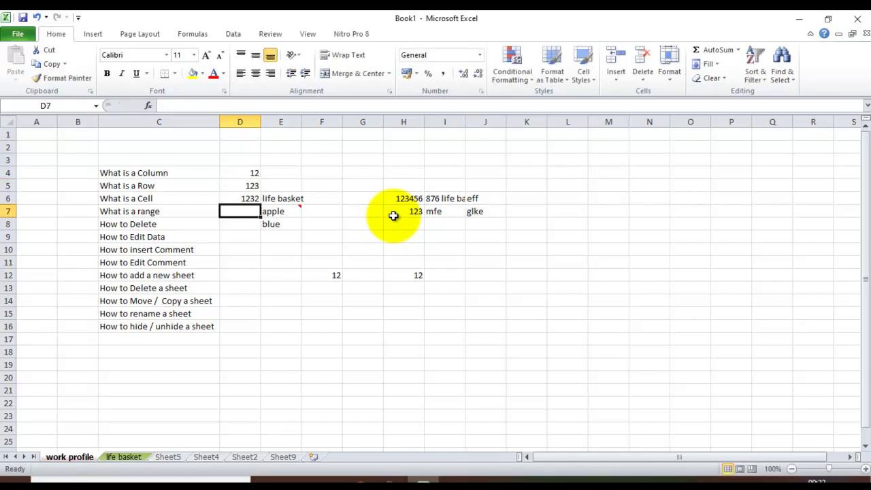
pyautogui.write('121')
pyautogui.press('Return')
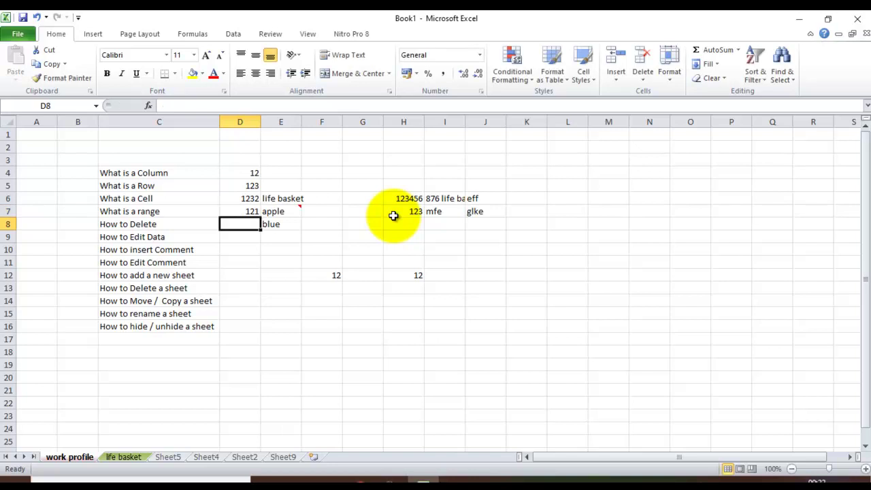
# - Copy the 121 in cell D7 and paste it into D8
pyautogui.click(250, 211)
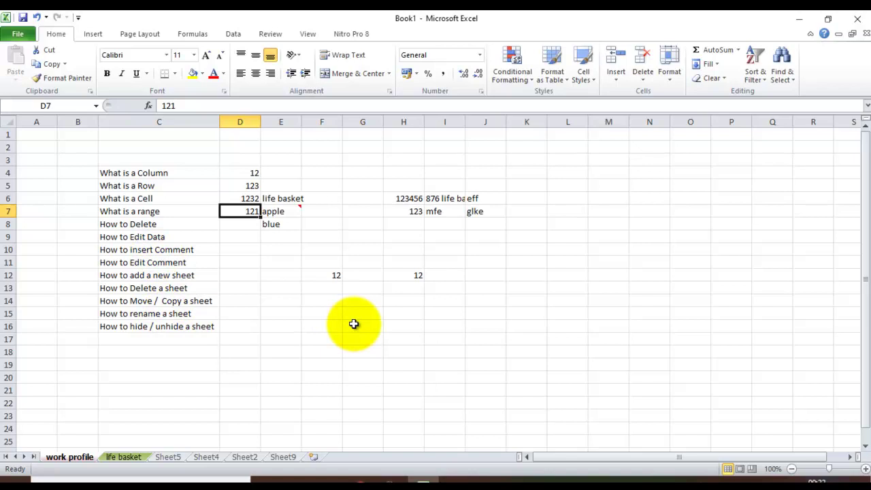
pyautogui.rightClick(234, 214)
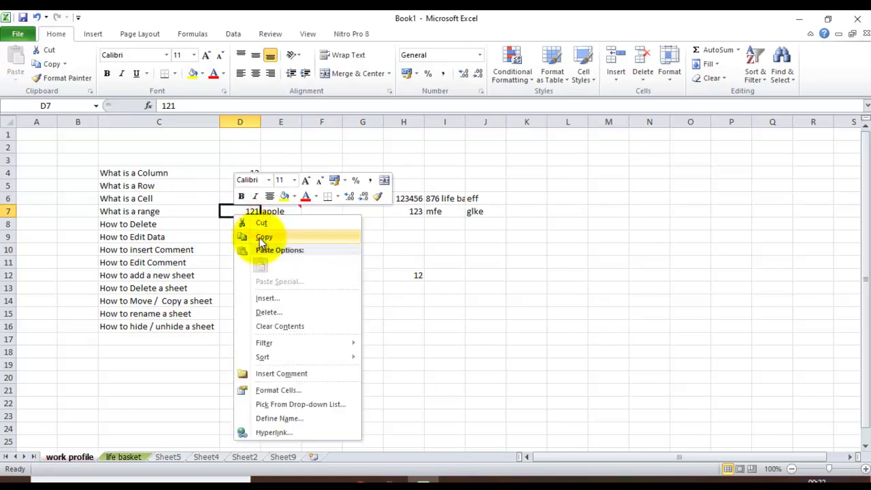
pyautogui.click(256, 236)
pyautogui.click(247, 229)
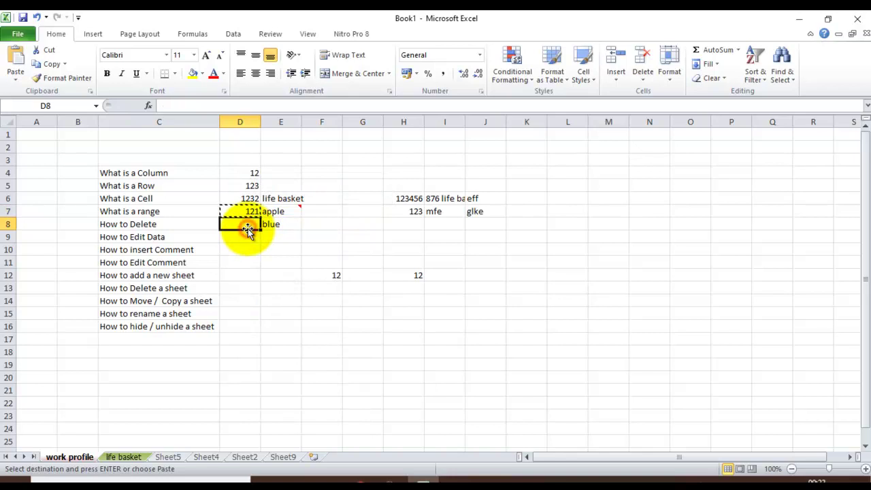
pyautogui.rightClick(245, 229)
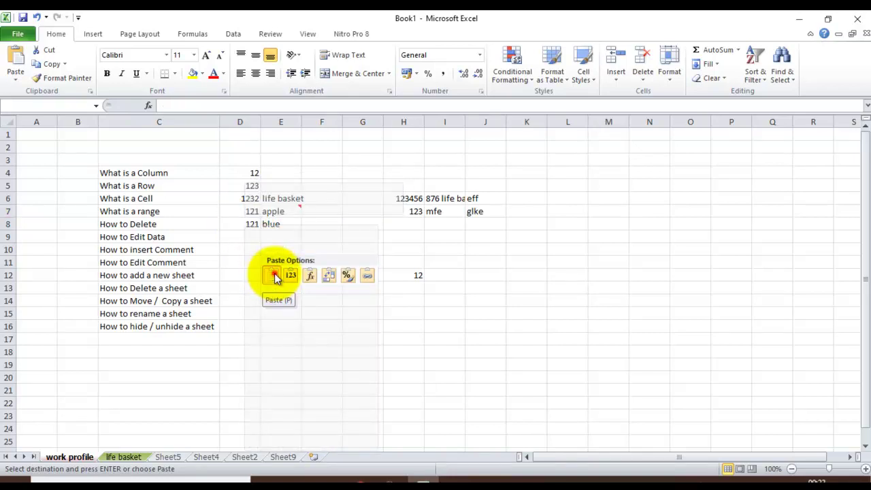
pyautogui.click(273, 276)
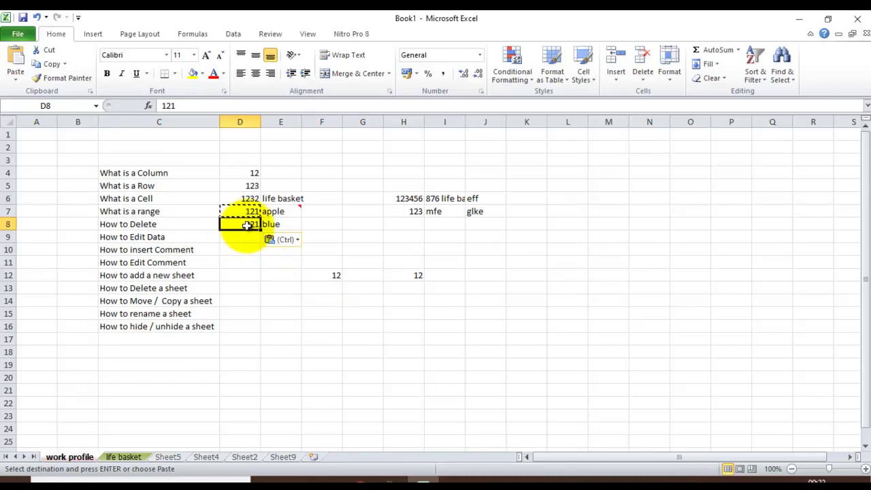
# - Paste the copied 121 over the range D8:D12
pyautogui.moveTo(243, 224); pyautogui.dragTo(240, 276)
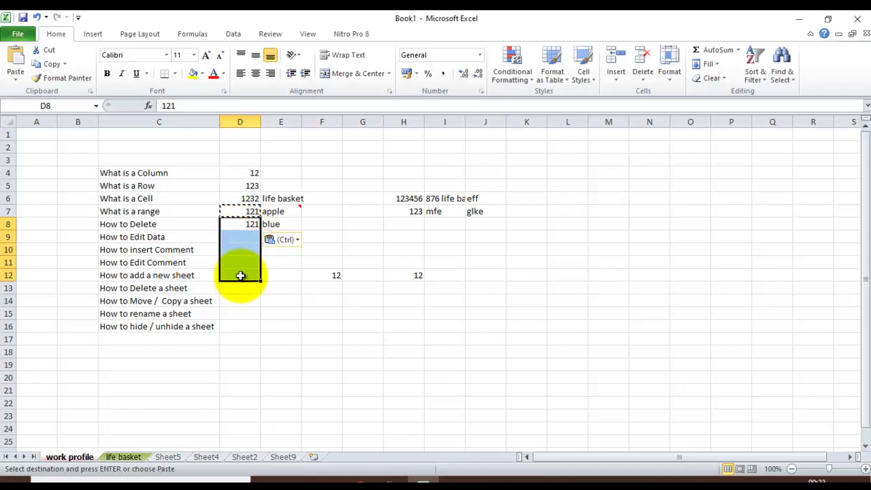
pyautogui.rightClick(241, 275)
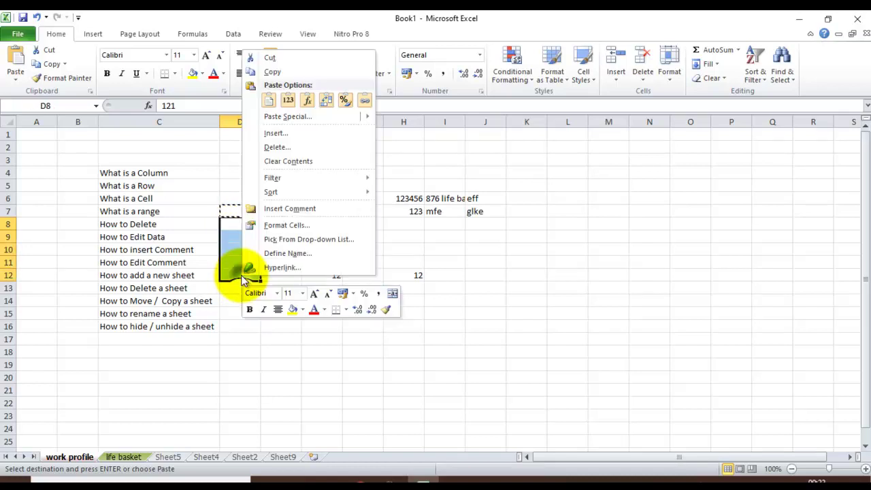
pyautogui.click(270, 102)
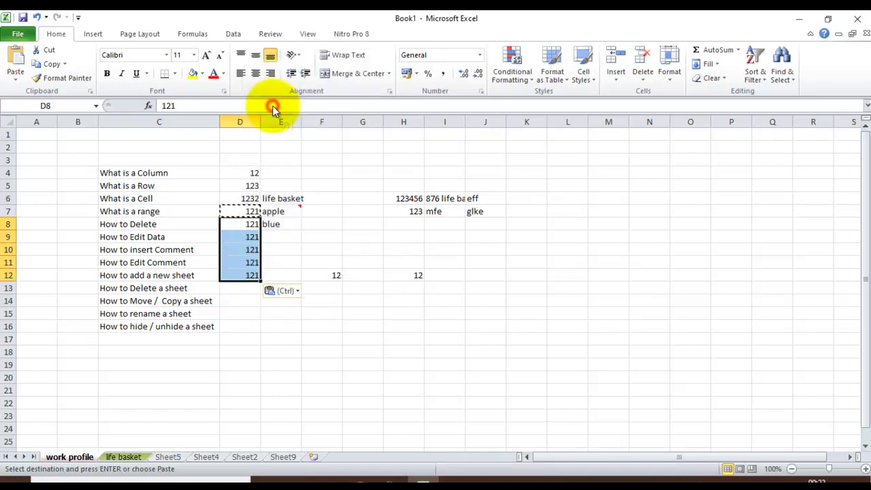
# - End the copy mode and autofill the value of D12 down to D16
pyautogui.click(250, 263)
pyautogui.click(248, 275)
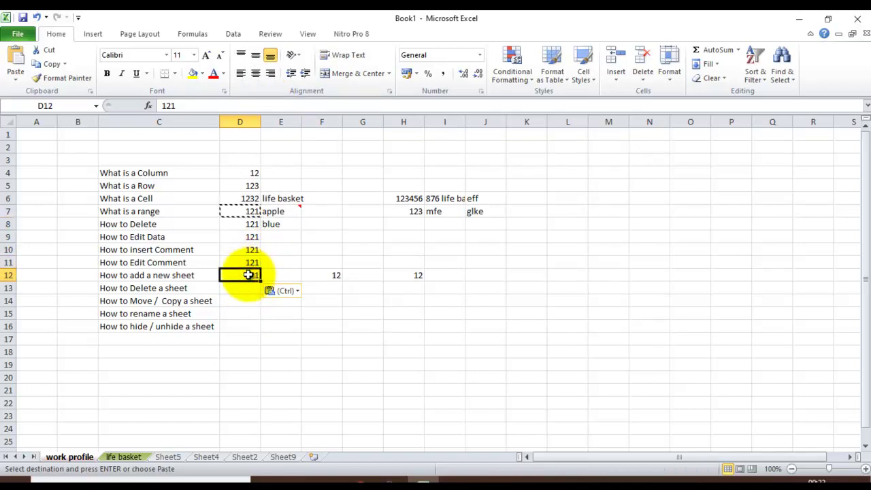
pyautogui.press('Escape')
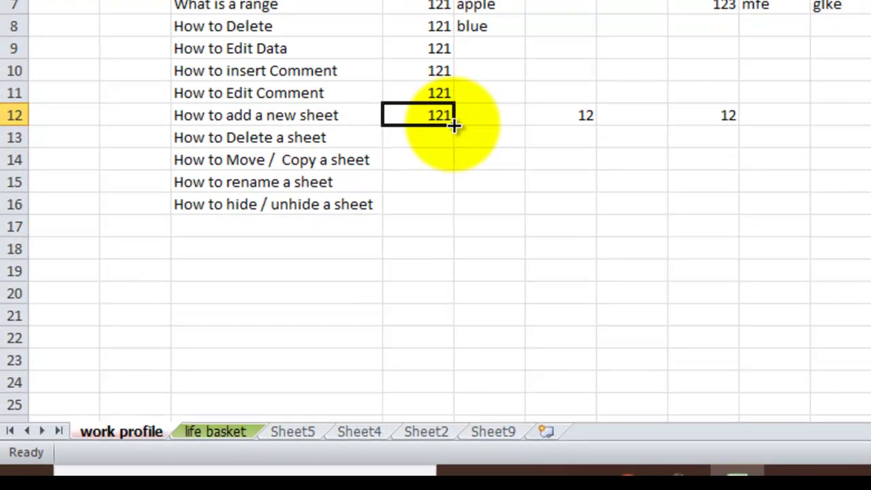
pyautogui.doubleClick(453, 125)
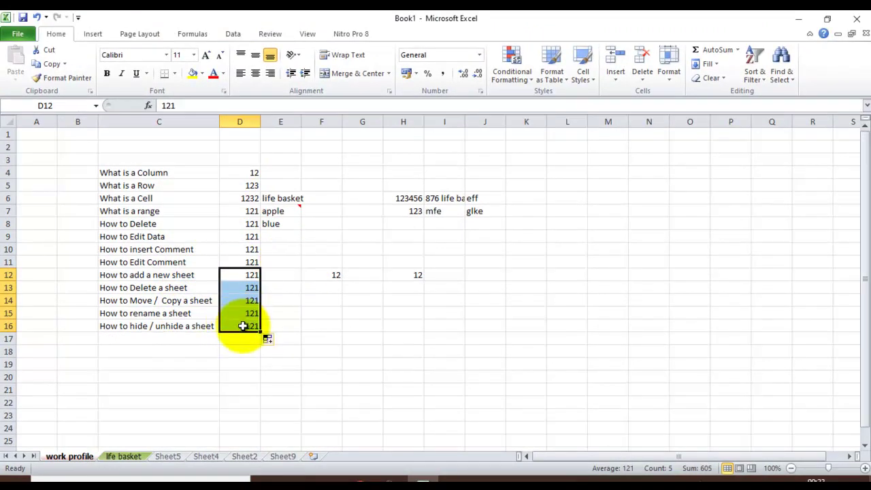
# - Enter 1 in cell B4 and 2 in cell B5 to start numbering the topics
pyautogui.click(68, 172)
pyautogui.moveTo(262, 212)
pyautogui.write('1')
pyautogui.press('Return')
pyautogui.write('2')
pyautogui.press('Return')
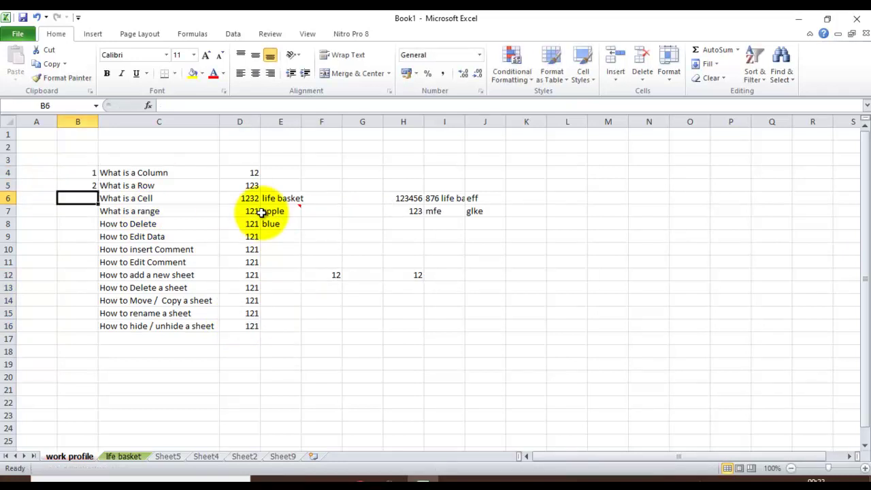
# - Go down and back up column B to examine the cells beside the topic list that need numbers
pyautogui.press('Up')
pyautogui.press('Down')
pyautogui.press('Down')
pyautogui.press('Down')
pyautogui.press('Down')
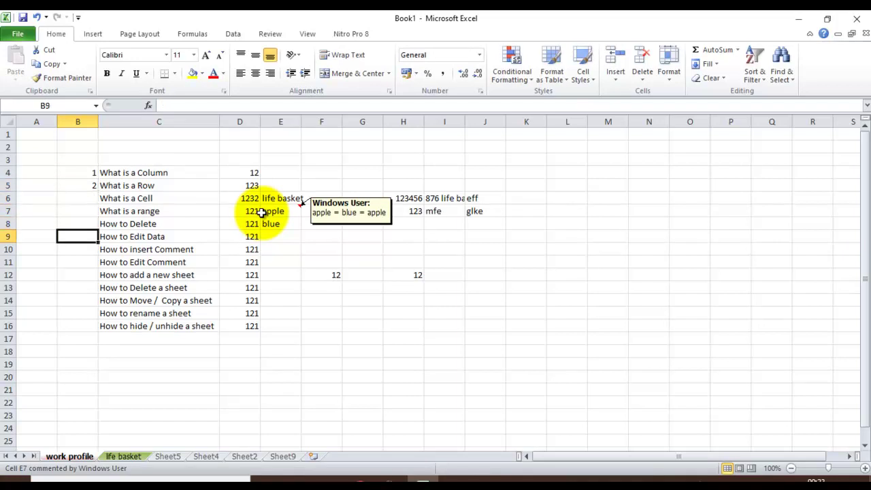
pyautogui.press('Down')
pyautogui.press('Down')
pyautogui.press('Down')
pyautogui.press('Down')
pyautogui.press('Down')
pyautogui.press('Up')
pyautogui.press('Up')
pyautogui.press('Up')
pyautogui.press('Up')
pyautogui.press('Up')
pyautogui.press('Up')
pyautogui.press('Up')
pyautogui.press('Up')
pyautogui.press('Up')
pyautogui.press('Up')
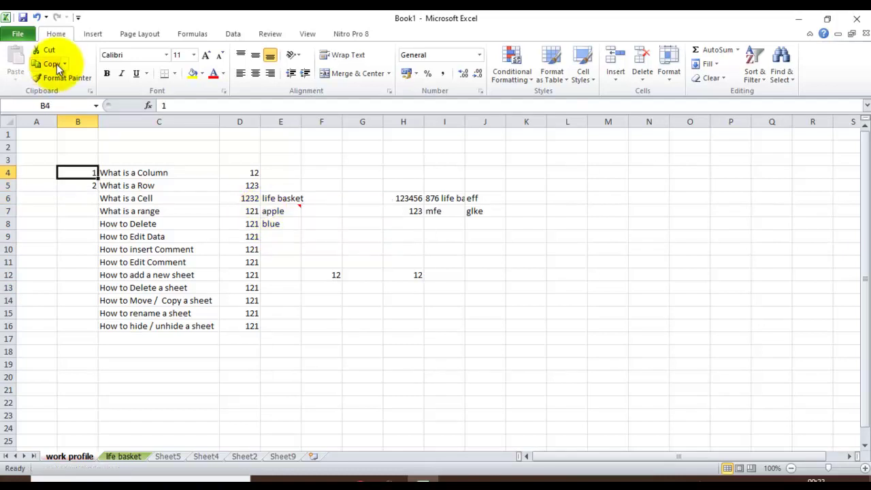
# - Autofill the number series from B4:B5 down to B16, numbering the topics 1 to 13
pyautogui.click(73, 173)
pyautogui.moveTo(74, 180); pyautogui.dragTo(72, 181)
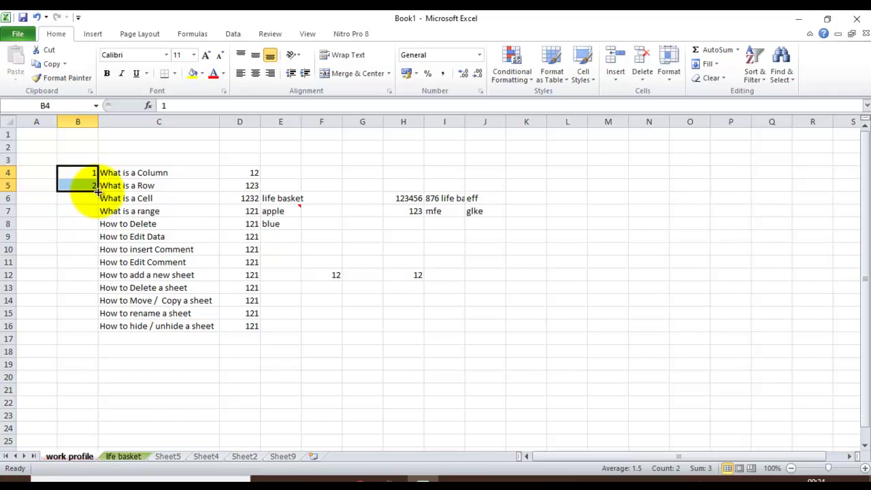
pyautogui.doubleClick(98, 191)
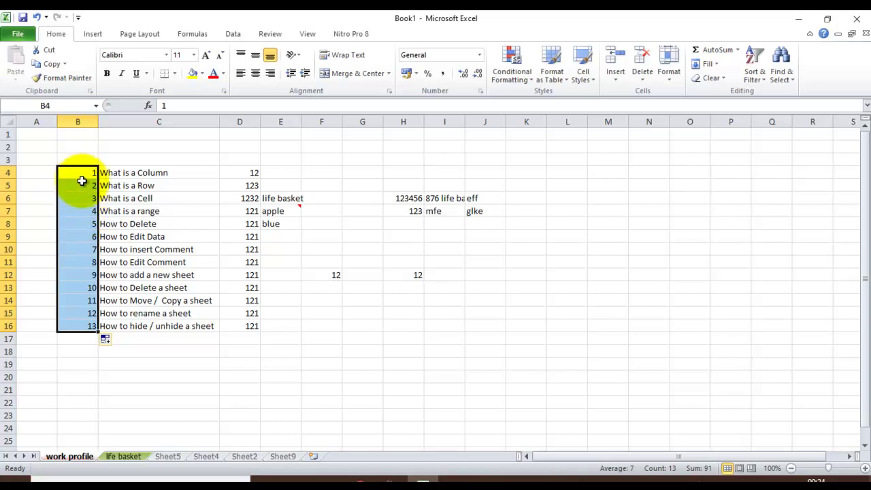
pyautogui.click(104, 313)
pyautogui.click(79, 325)
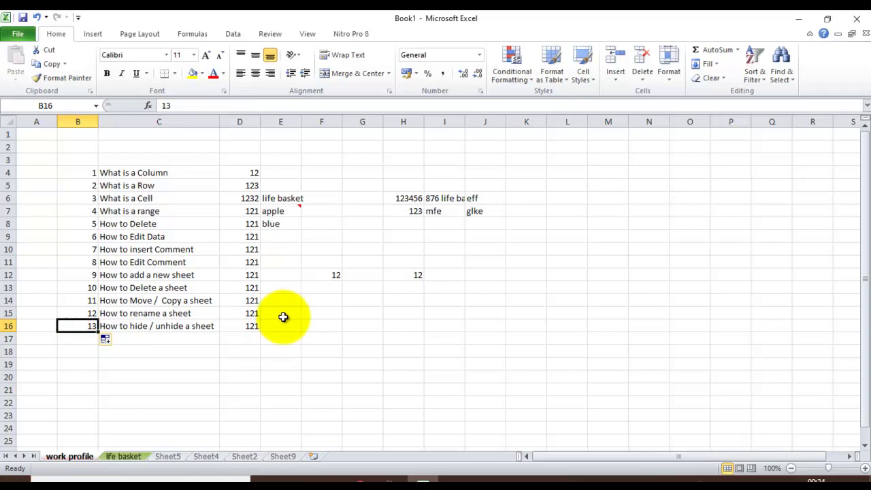
pyautogui.click(370, 317)
pyautogui.doubleClick(364, 313)
pyautogui.click(414, 315)
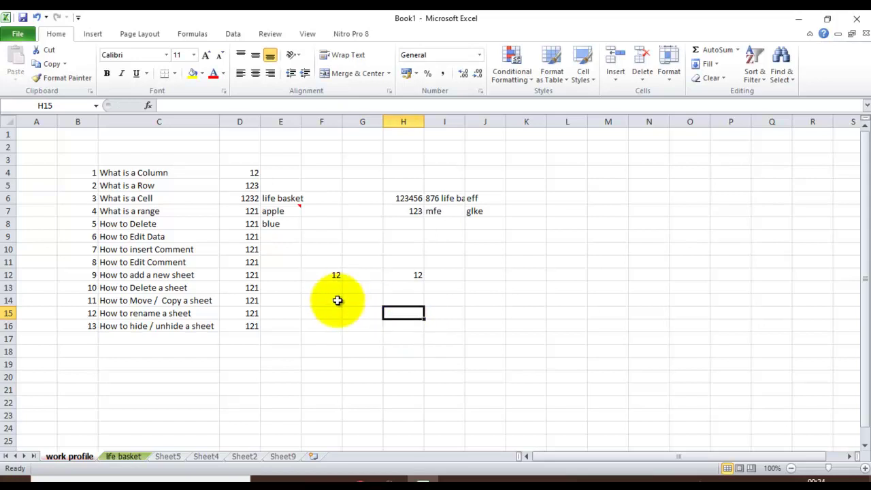
pyautogui.click(409, 298)
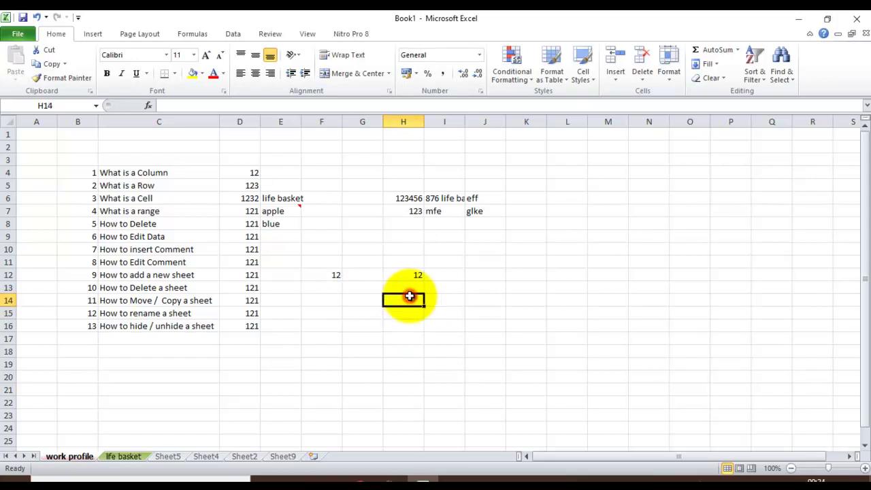
pyautogui.click(445, 302)
pyautogui.click(418, 323)
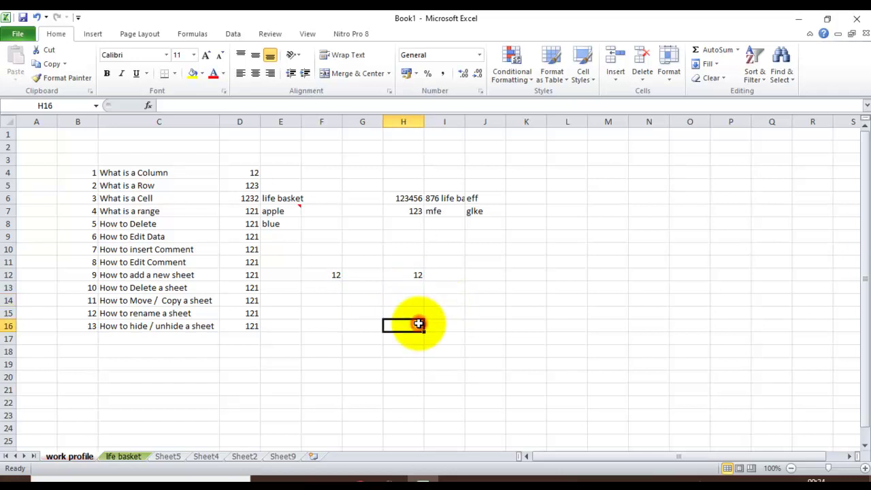
pyautogui.click(460, 324)
pyautogui.click(476, 324)
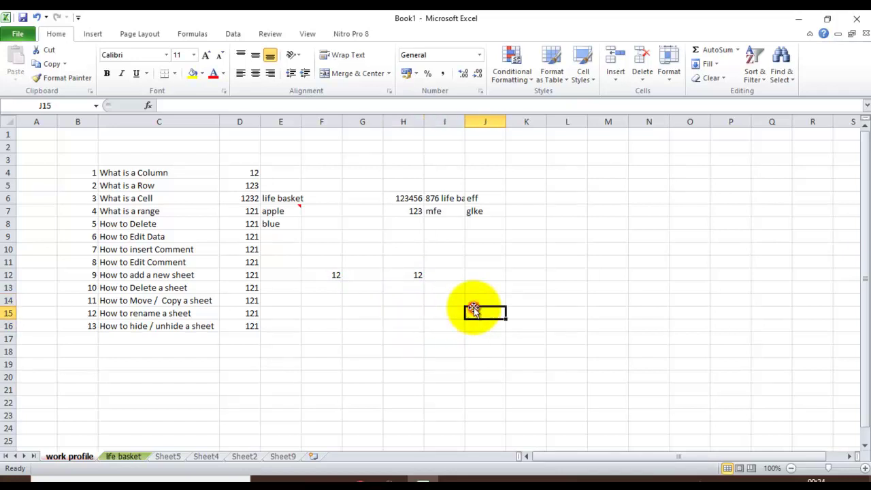